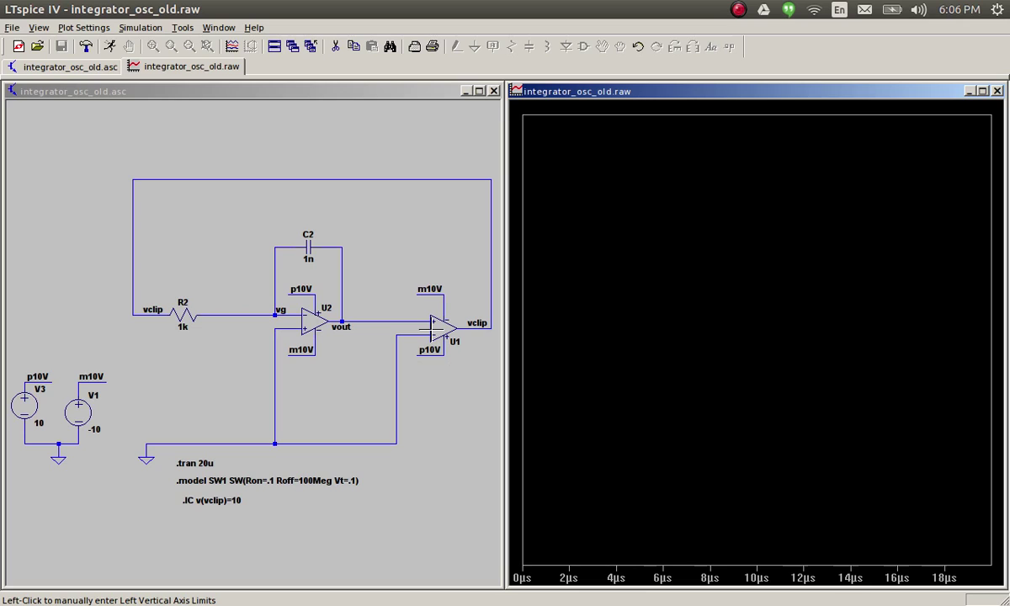
Step: Make the integrator_osc_old schematic window active beside the empty waveform plot
{"action": "left_click", "coordinate": [332, 150]}
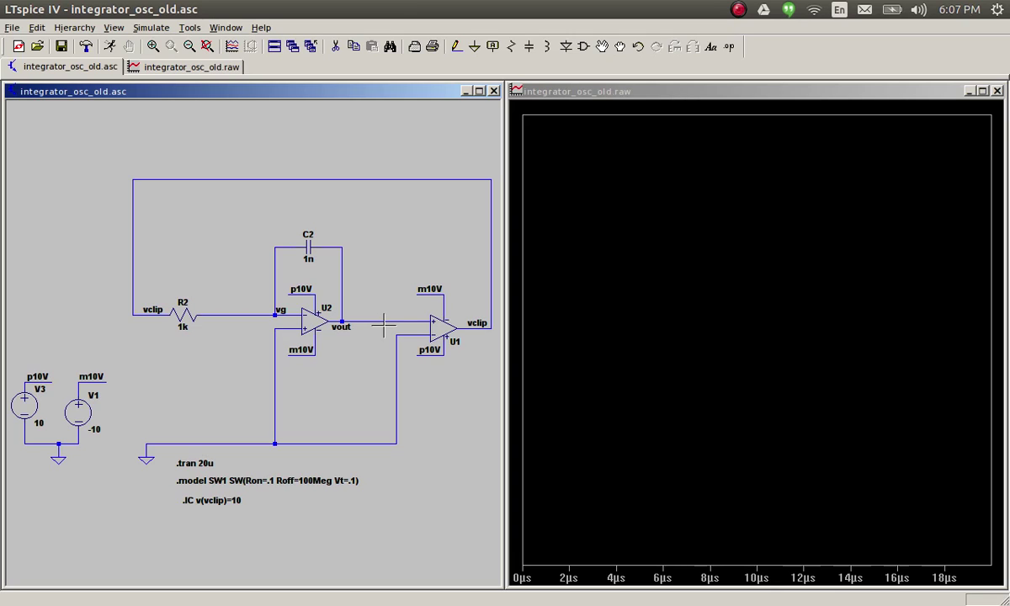
Step: Delete the feedback wire and vclip label at R2, and place the PULSE source V2
{"action": "key", "text": "F5"}
{"action": "left_click", "coordinate": [134, 244]}
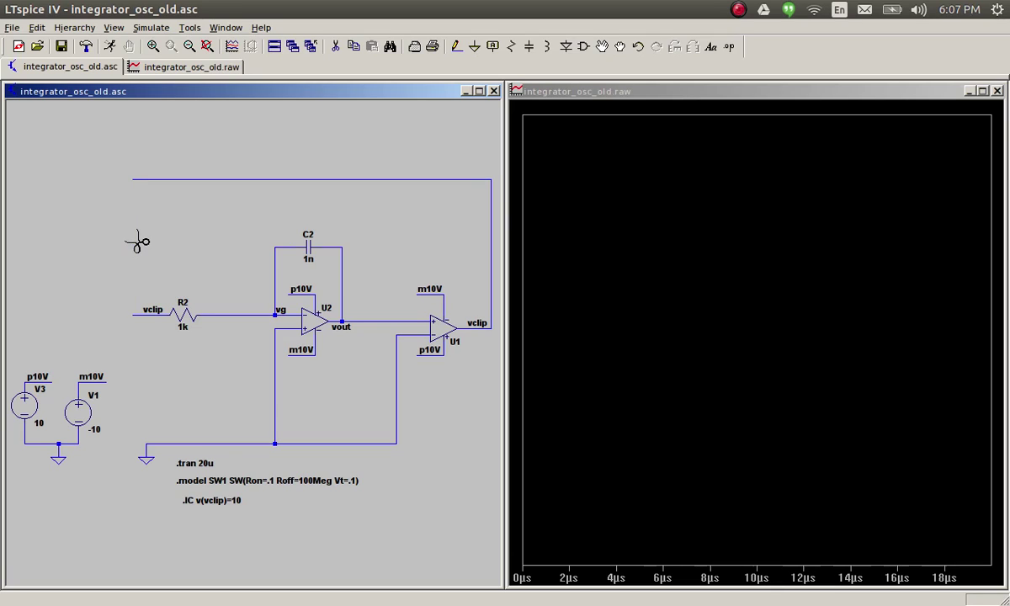
{"action": "key", "text": "F9"}
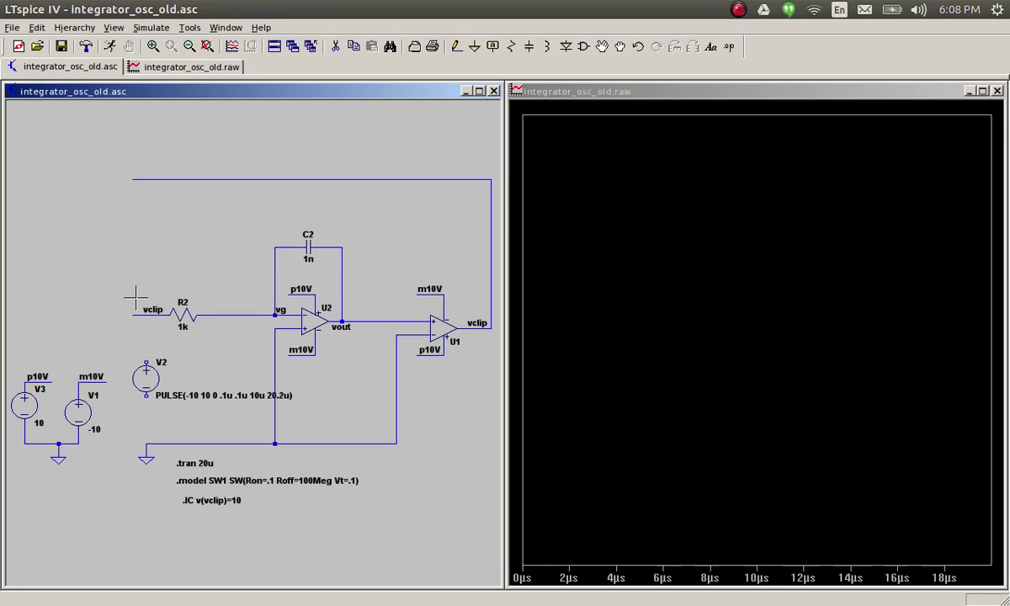
{"action": "key", "text": "F5"}
{"action": "left_click_drag", "start_coordinate": [124, 287], "coordinate": [170, 331]}
{"action": "key", "text": "Escape"}
Step: Wire V2's top pin to R2 and its bottom pin to ground, then run the simulation
{"action": "key", "text": "F3"}
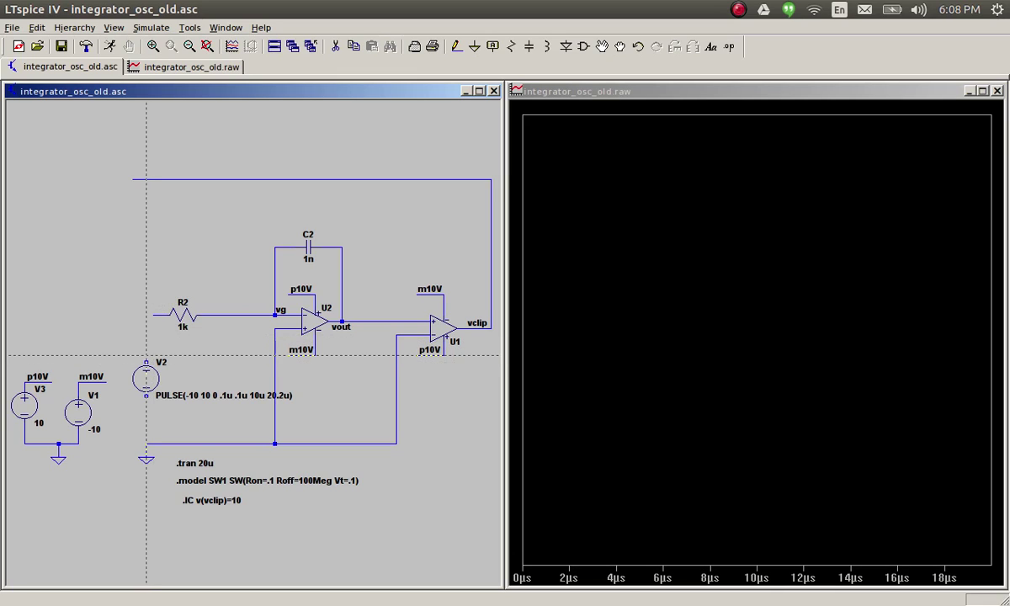
{"action": "left_click", "coordinate": [147, 365]}
{"action": "left_click", "coordinate": [146, 315]}
{"action": "left_click", "coordinate": [146, 393]}
{"action": "left_click", "coordinate": [139, 443]}
{"action": "key", "text": "Escape"}
{"action": "left_click", "coordinate": [109, 46]}
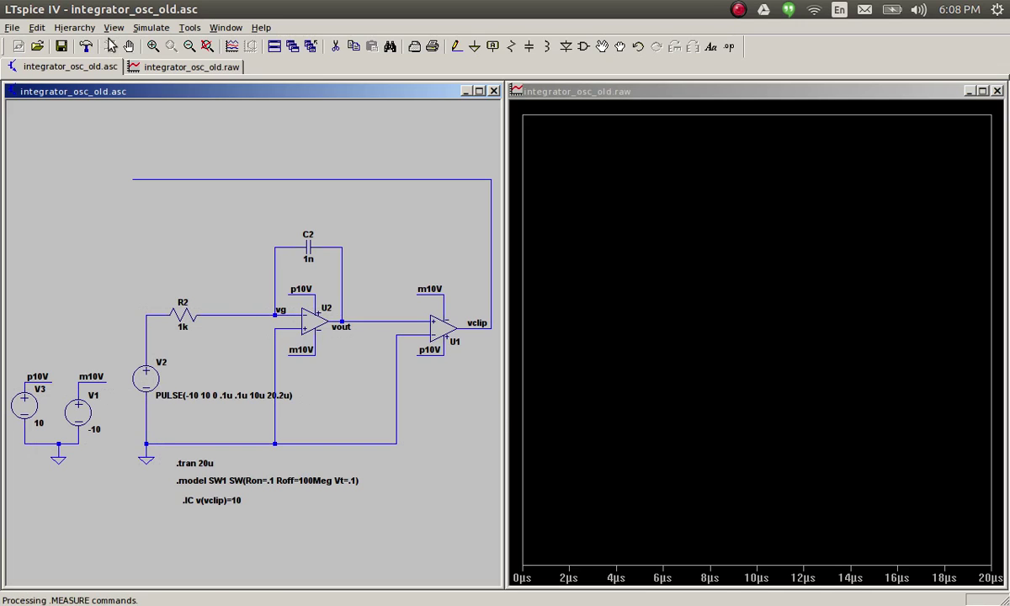
Step: Plot the V2/R2 node voltage and change the .tran stop time to 200u
{"action": "left_click", "coordinate": [152, 316]}
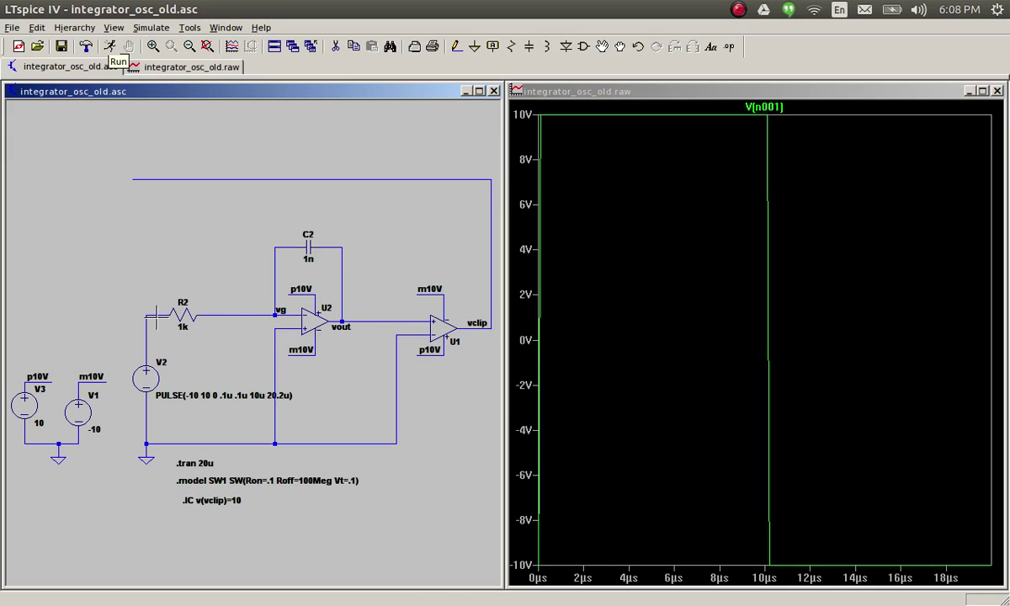
{"action": "right_click", "coordinate": [192, 459]}
{"action": "left_click", "coordinate": [349, 418]}
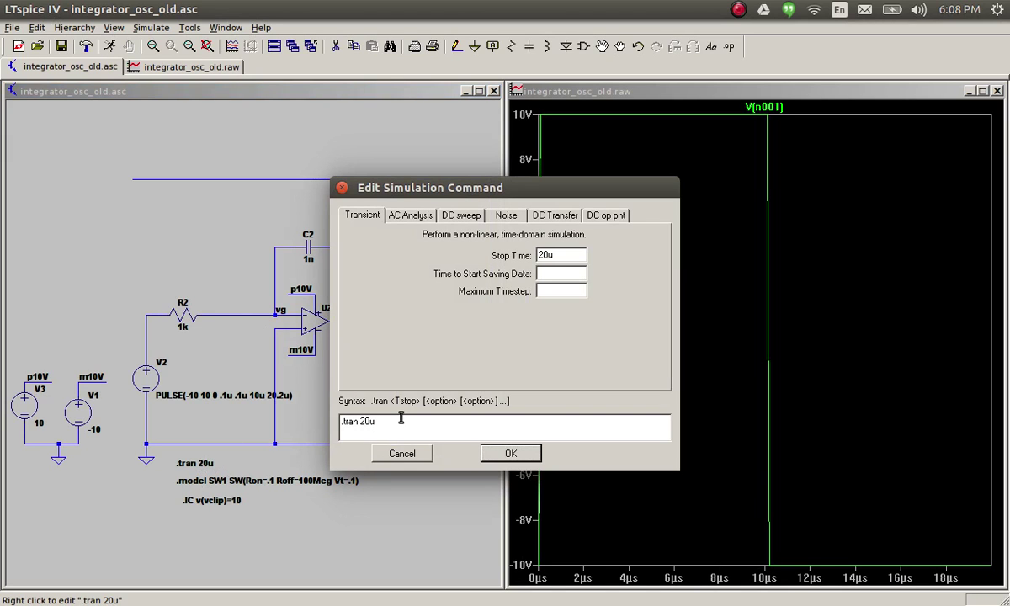
{"action": "key", "text": "Left"}
{"action": "type", "text": "0"}
{"action": "key", "text": "Return"}
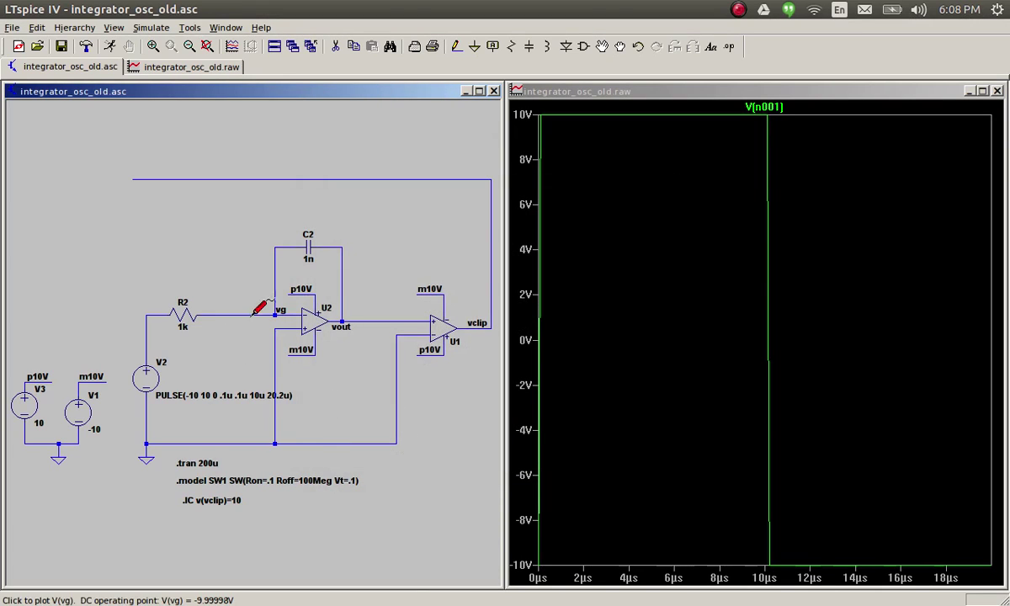
Step: Re-run over 200 µs, add V(vout) and V(vg), and zoom to the first 16 µs
{"action": "left_click", "coordinate": [383, 321]}
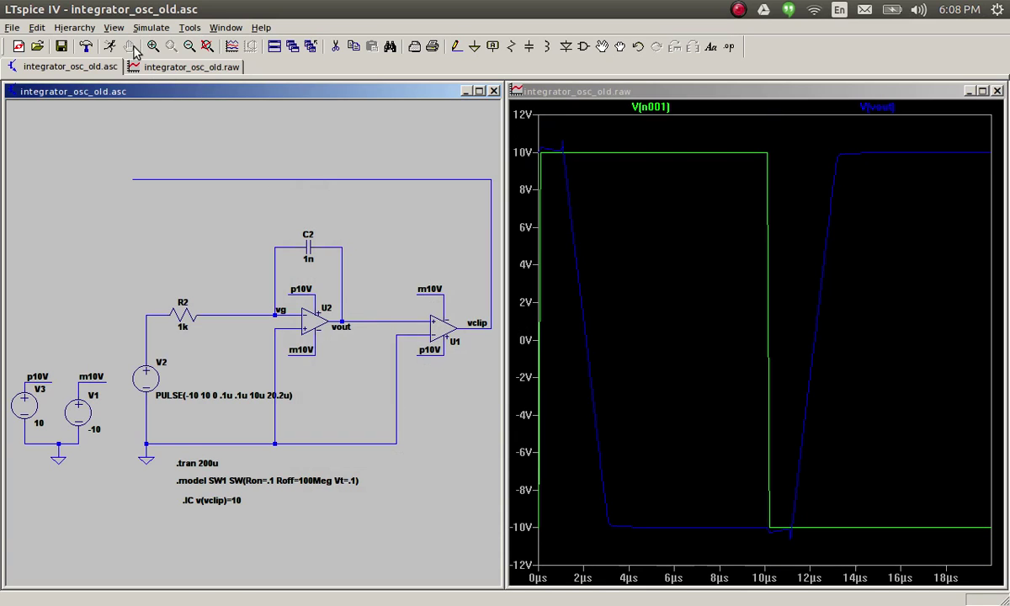
{"action": "left_click", "coordinate": [112, 47]}
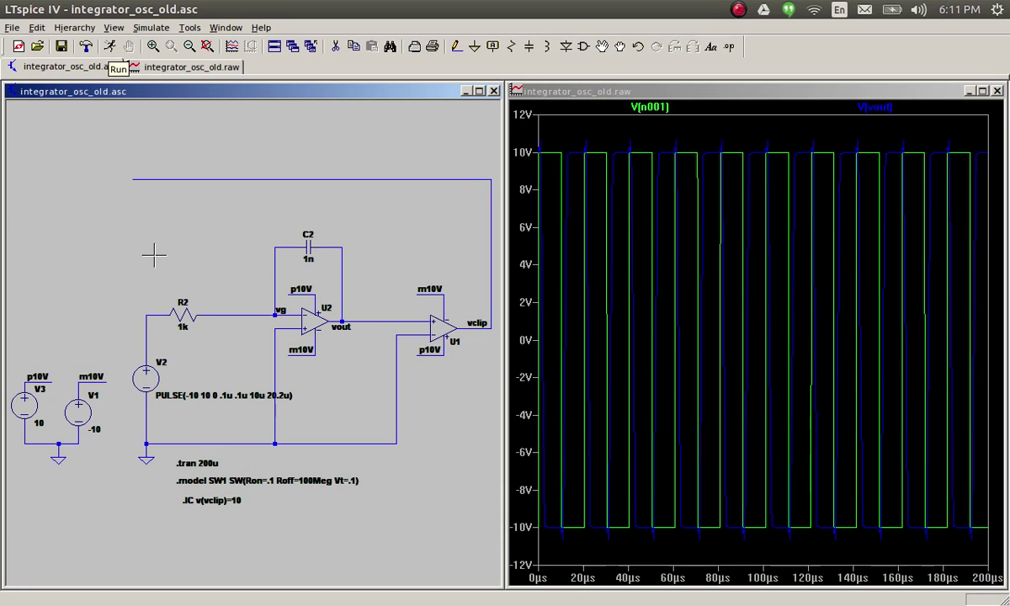
{"action": "left_click", "coordinate": [239, 315]}
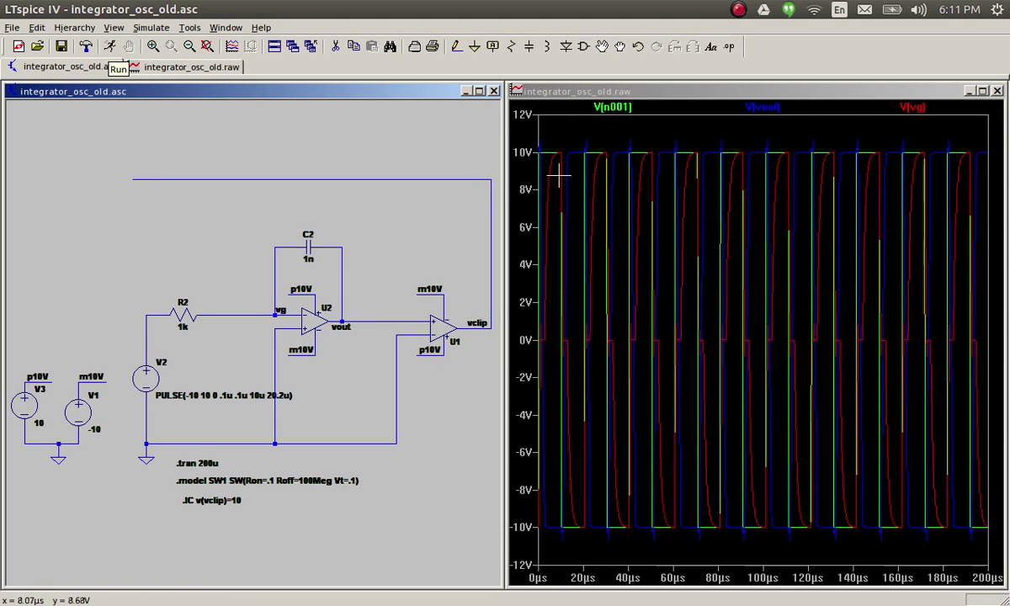
{"action": "left_click_drag", "start_coordinate": [571, 133], "coordinate": [527, 375]}
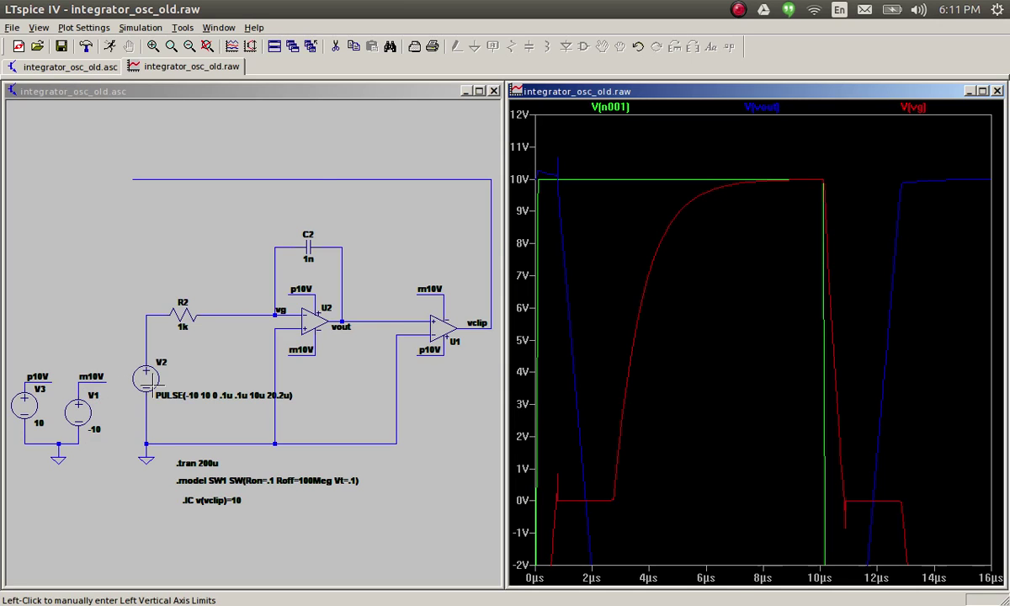
Step: Set V2 to pulse with Vinitial -1 and Von 1, re-run, and plot V(vclip)
{"action": "right_click", "coordinate": [144, 364]}
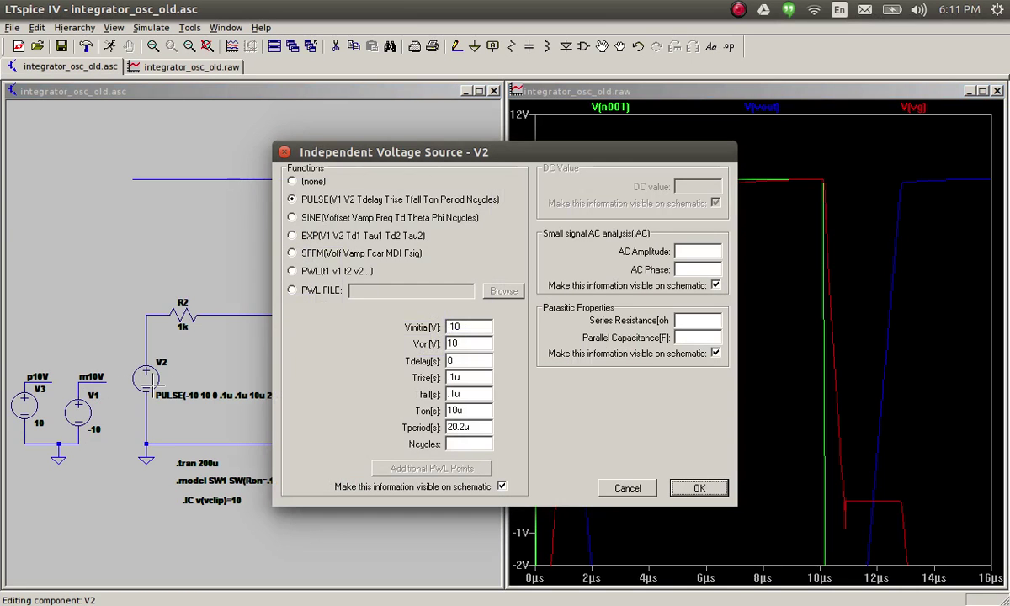
{"action": "left_click", "coordinate": [473, 328]}
{"action": "key", "text": "BackSpace"}
{"action": "left_click", "coordinate": [481, 343]}
{"action": "key", "text": "BackSpace"}
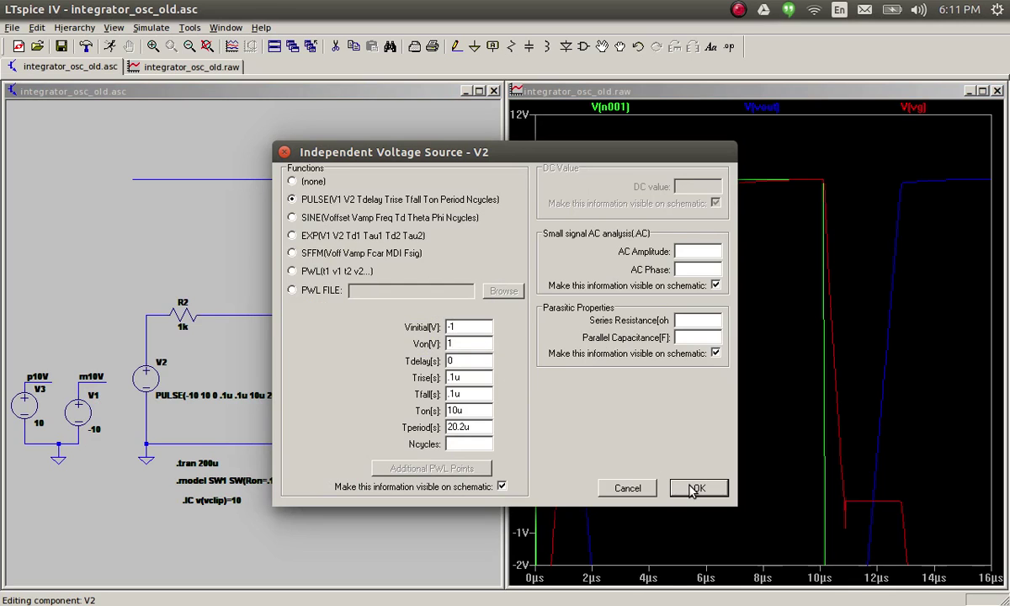
{"action": "left_click", "coordinate": [696, 489]}
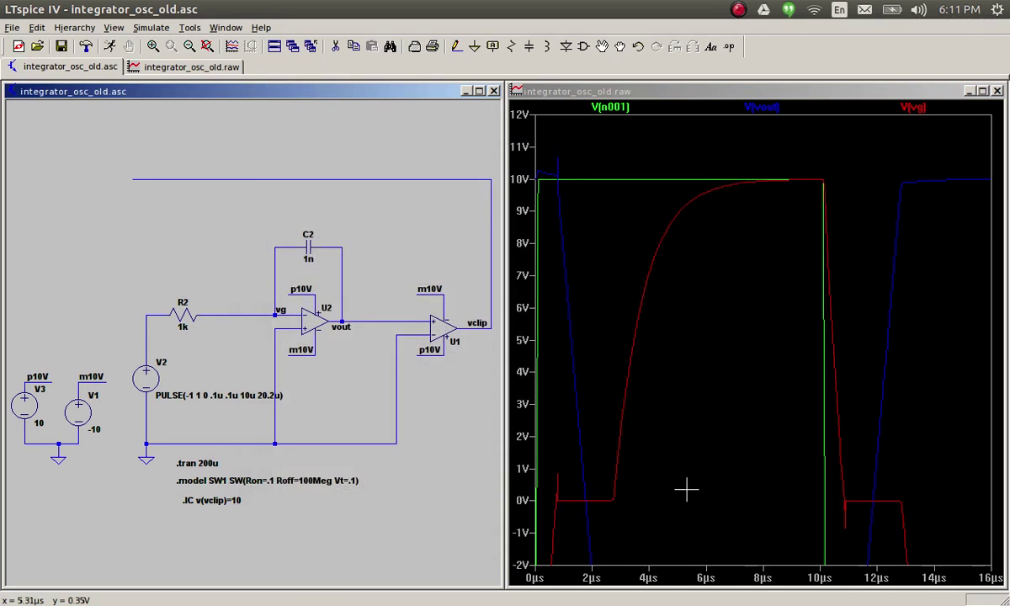
{"action": "left_click", "coordinate": [109, 51]}
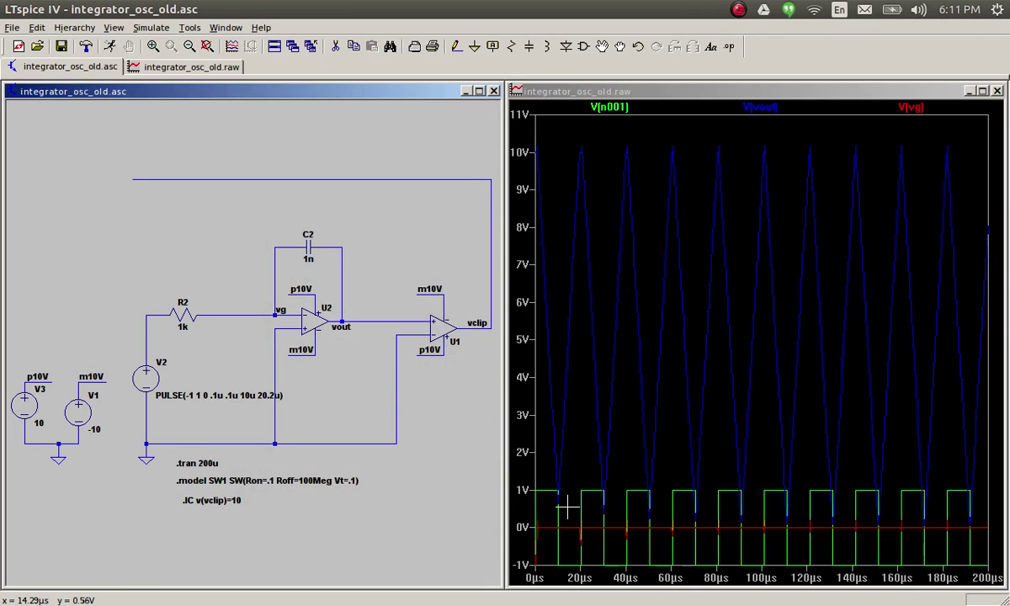
{"action": "left_click", "coordinate": [485, 328]}
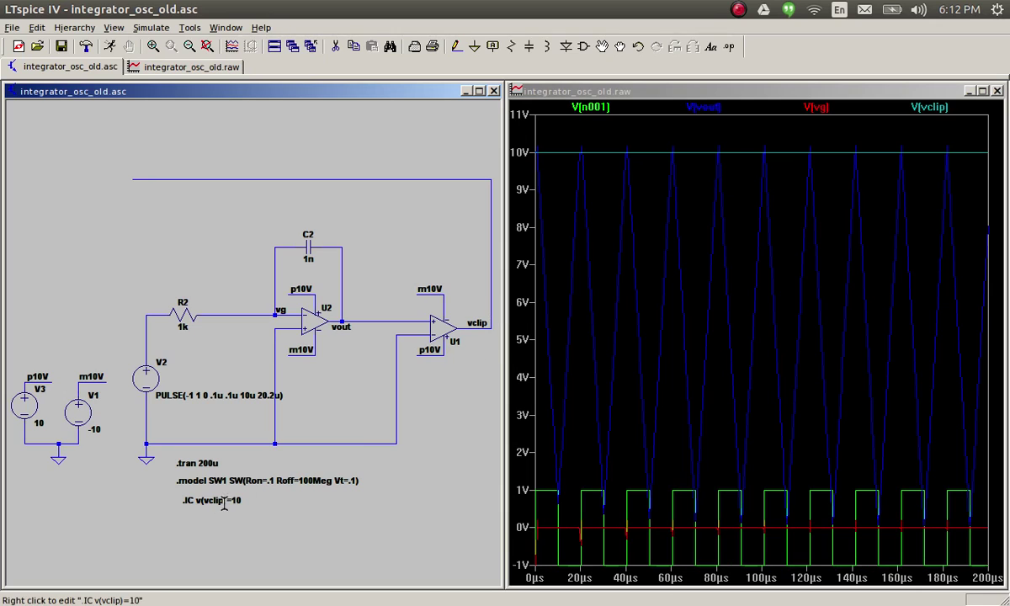
Step: Change the .IC directive to .IC v(vout)=-1 and re-run the simulation
{"action": "right_click", "coordinate": [229, 499]}
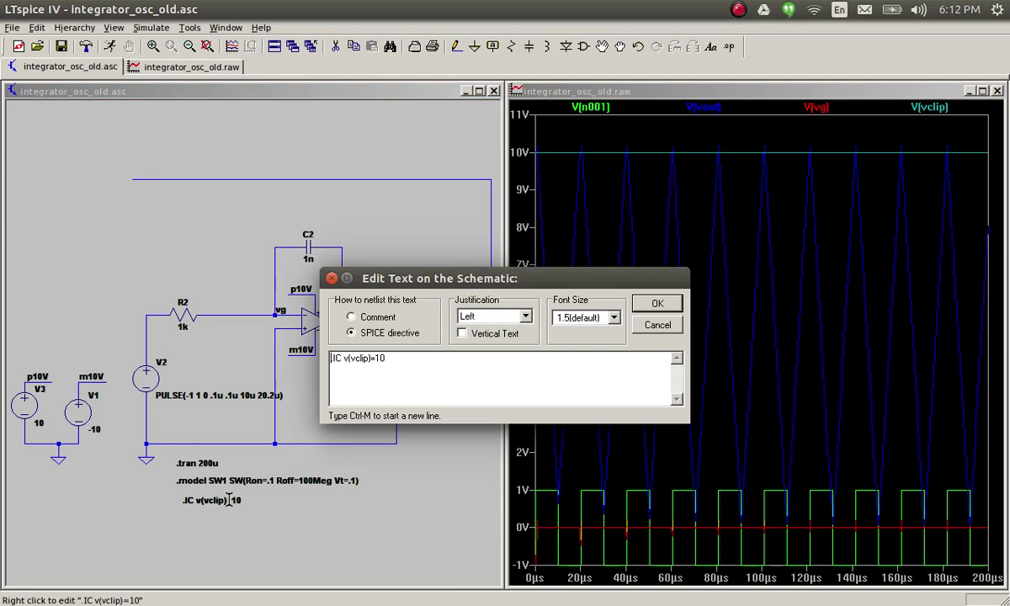
{"action": "double_click", "coordinate": [405, 359]}
{"action": "left_click_drag", "start_coordinate": [408, 278], "coordinate": [574, 388]}
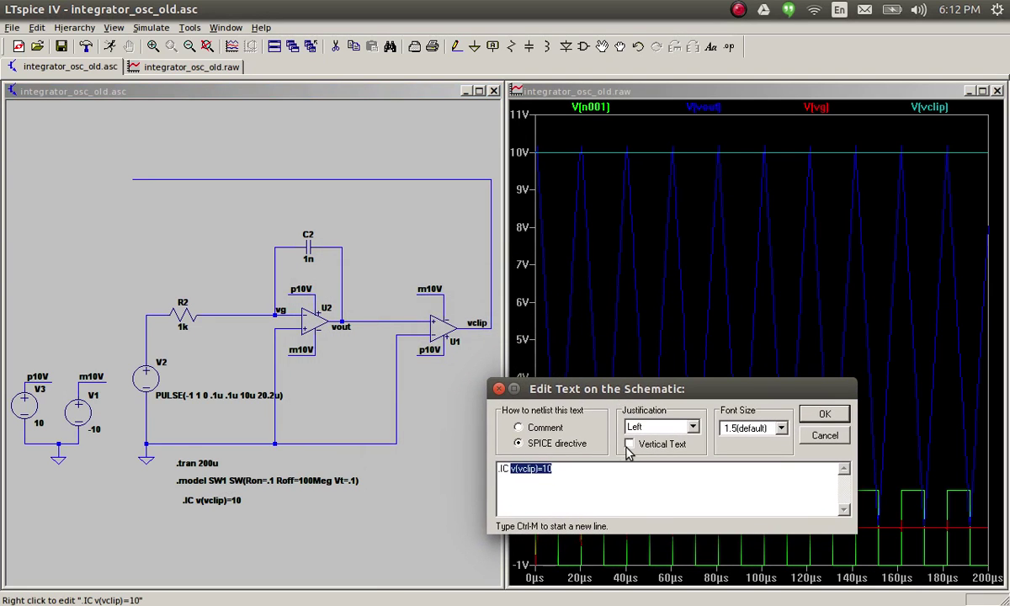
{"action": "type", "text": "v("}
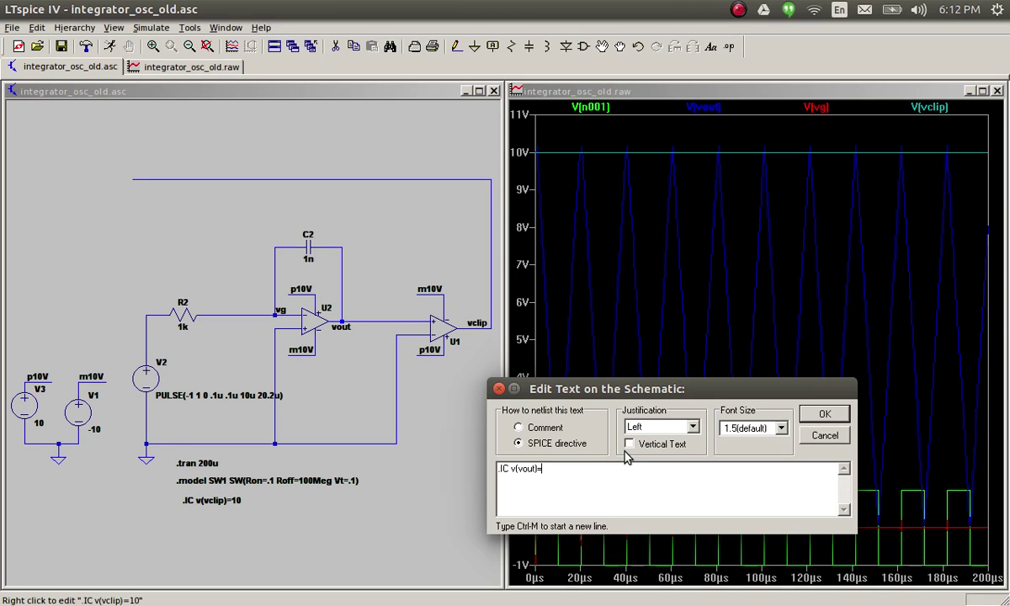
{"action": "left_click", "coordinate": [817, 413]}
{"action": "left_click", "coordinate": [118, 43]}
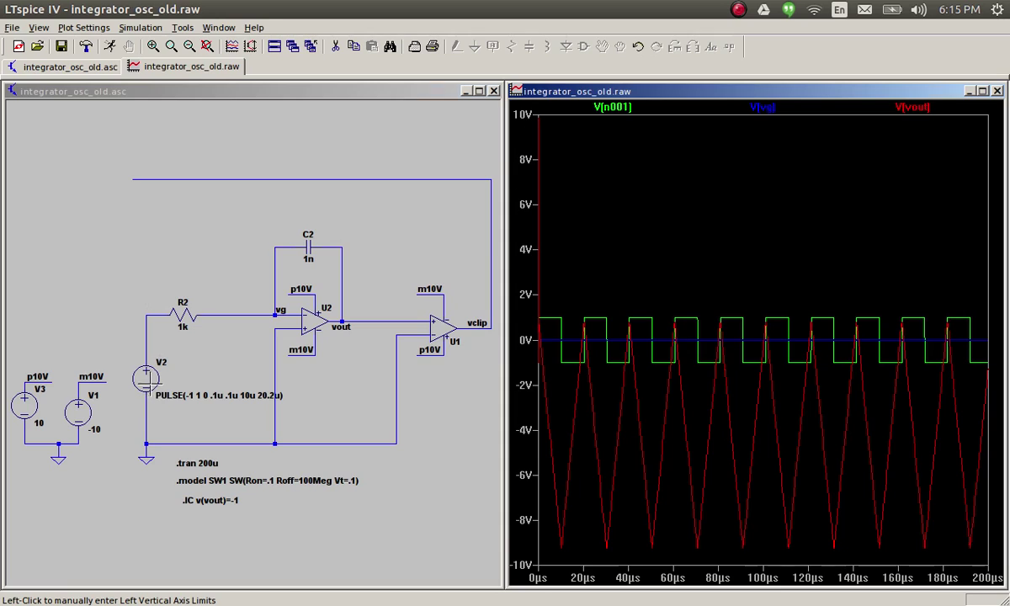
Step: Try V2 pulse delays of 0.5u and then 5u, re-running after each
{"action": "right_click", "coordinate": [143, 370]}
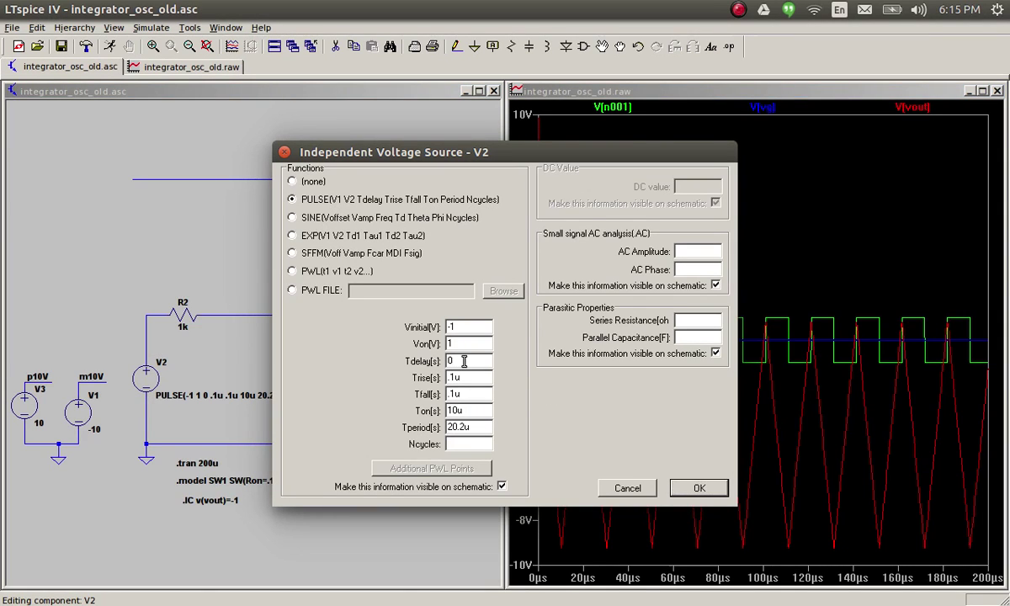
{"action": "key", "text": "Return"}
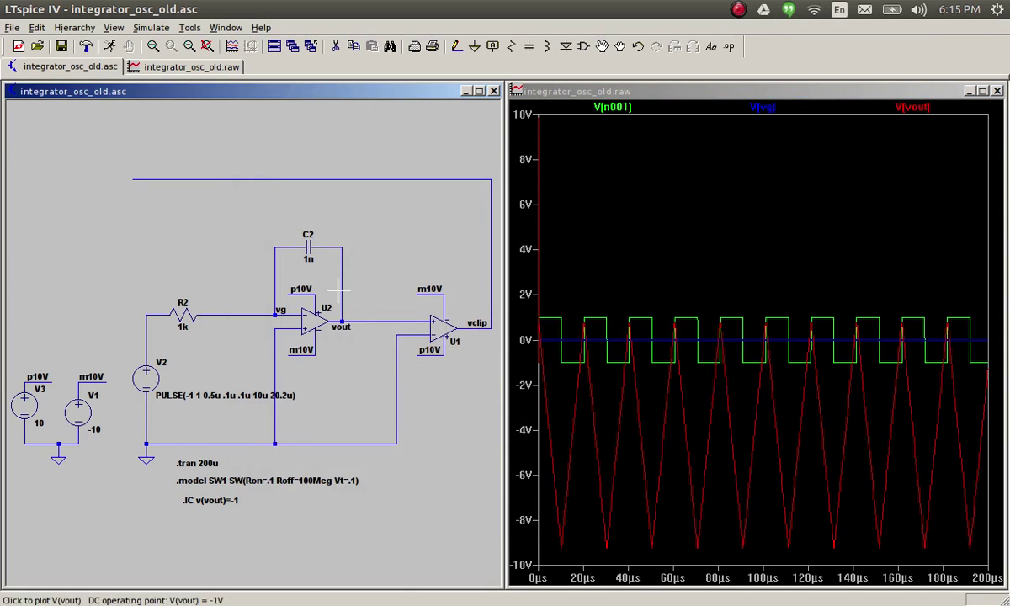
{"action": "left_click", "coordinate": [107, 47]}
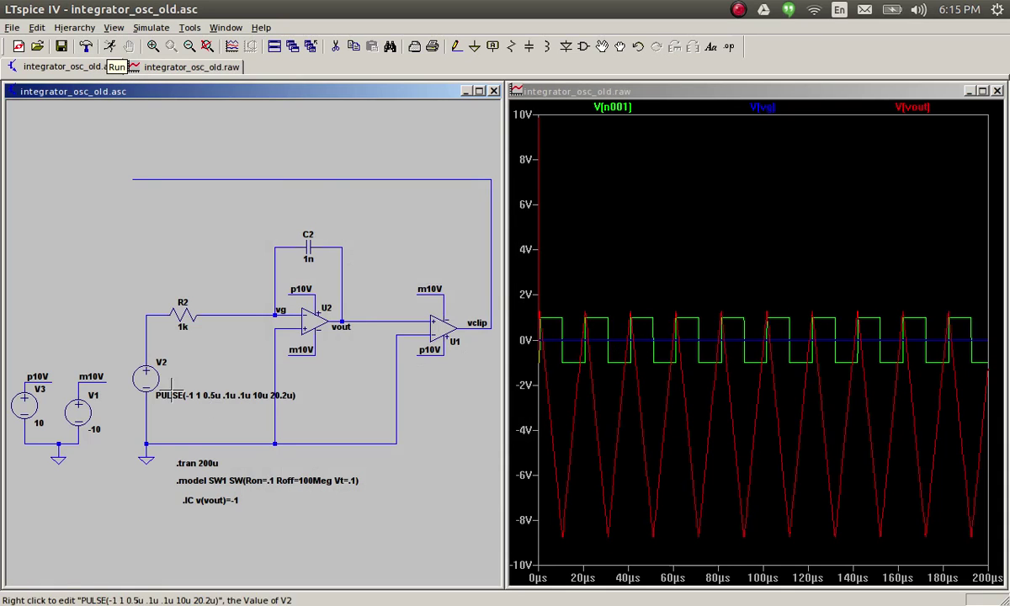
{"action": "right_click", "coordinate": [144, 375]}
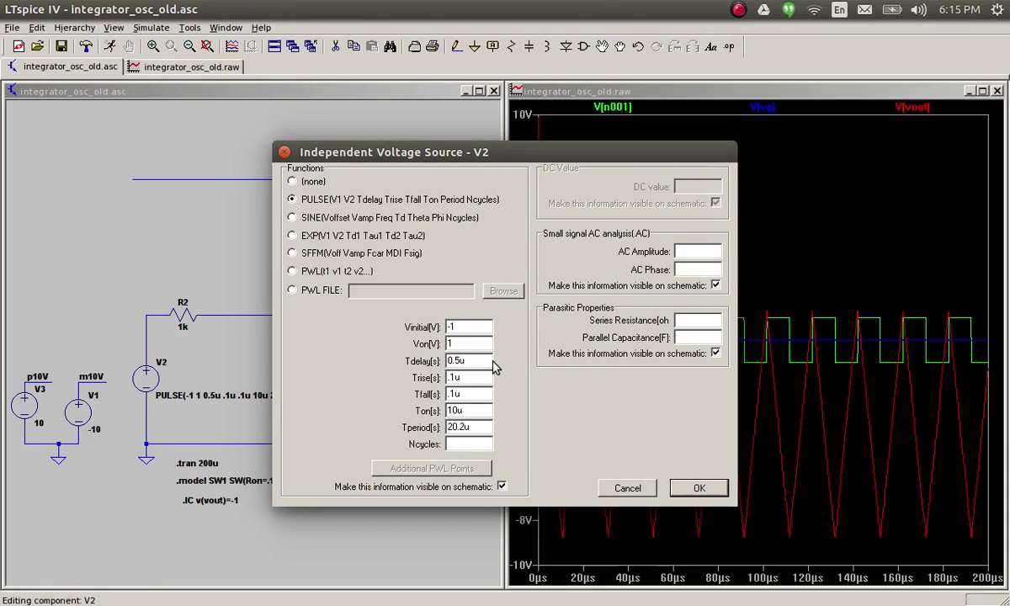
{"action": "key", "text": "Left"}
{"action": "key", "text": "BackSpace"}
{"action": "key", "text": "BackSpace"}
{"action": "key", "text": "Return"}
{"action": "left_click", "coordinate": [109, 47]}
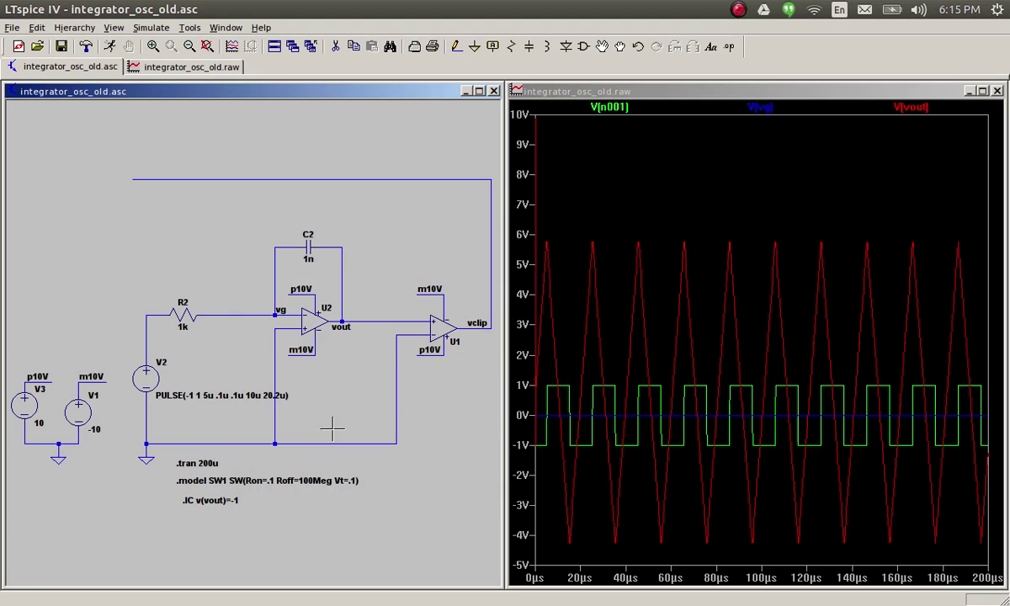
Step: Set V2's Tdelay to 4u and re-run to centre the vout triangle
{"action": "right_click", "coordinate": [146, 360]}
{"action": "double_click", "coordinate": [471, 364]}
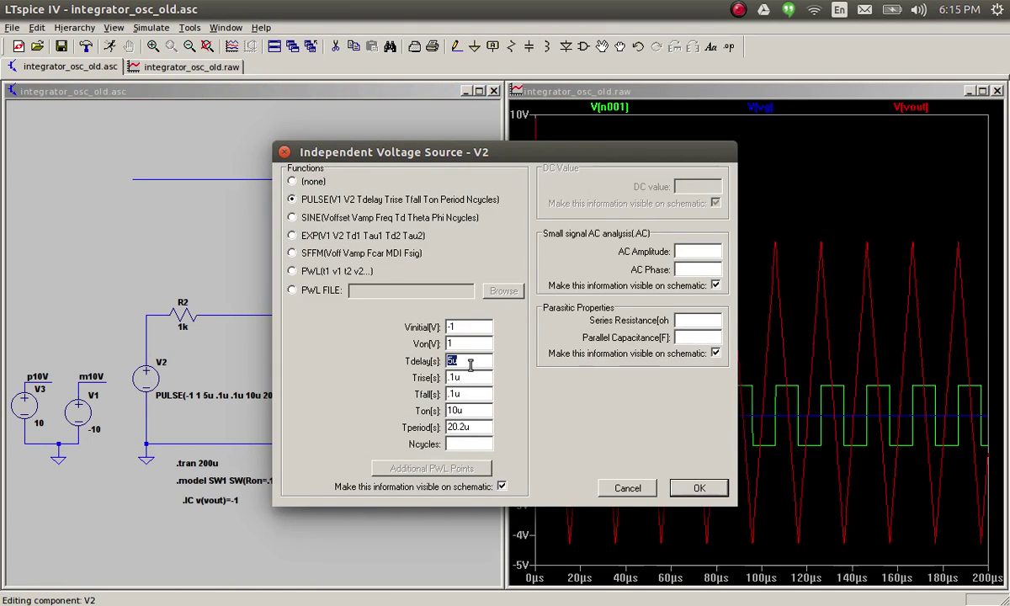
{"action": "type", "text": "4u"}
{"action": "key", "text": "Return"}
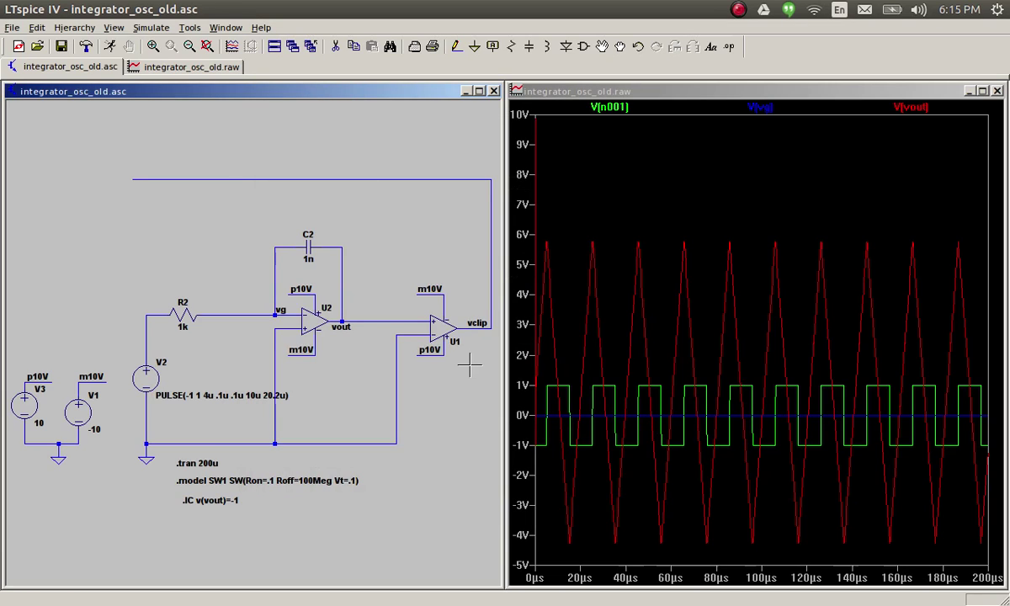
{"action": "left_click", "coordinate": [110, 47]}
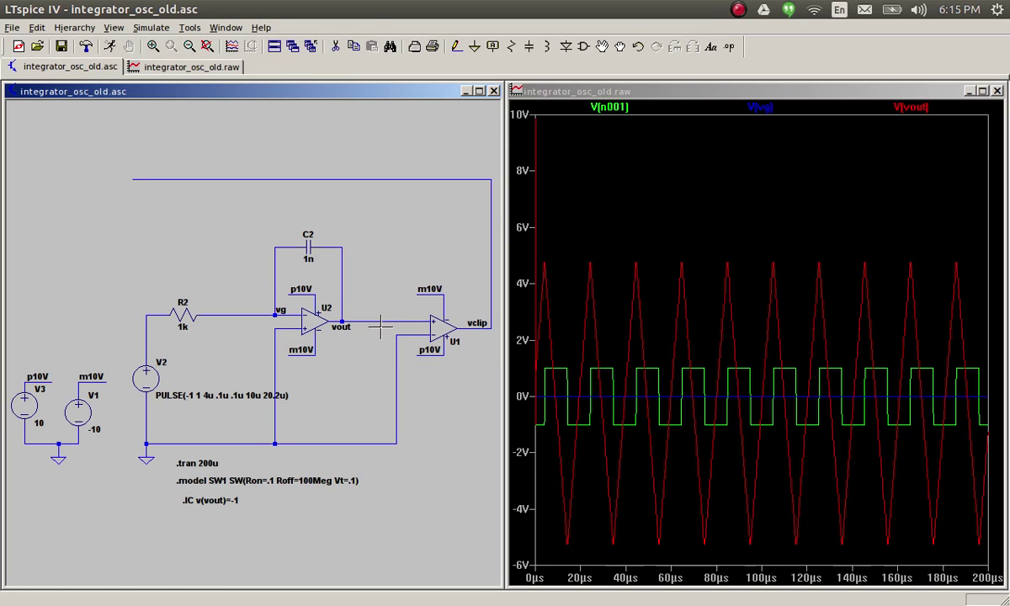
Step: Add V(vclip) to the plot and zoom in to about 12–56 µs
{"action": "left_click", "coordinate": [493, 318]}
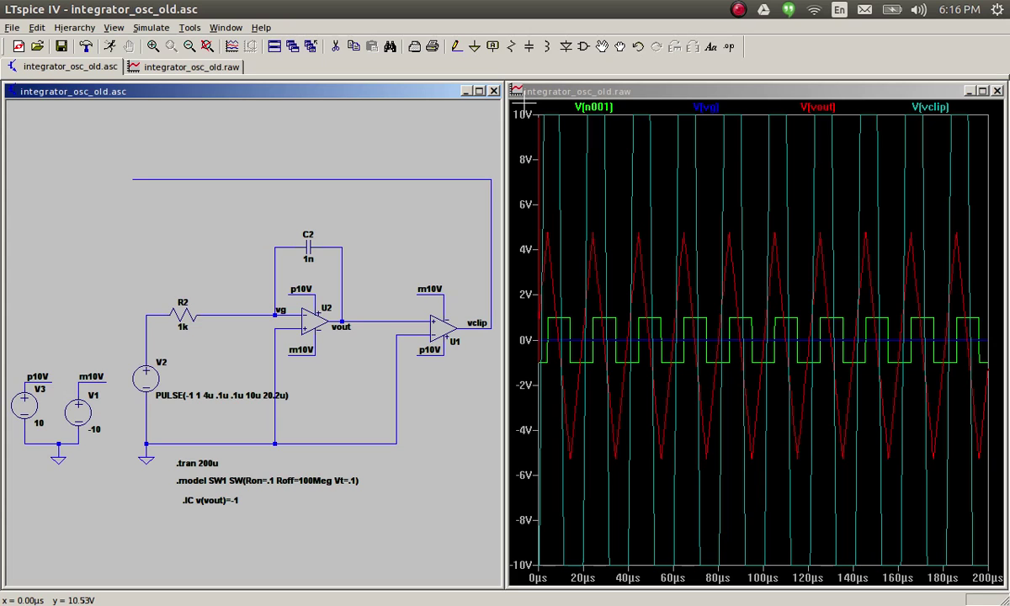
{"action": "left_click_drag", "start_coordinate": [538, 103], "coordinate": [669, 530]}
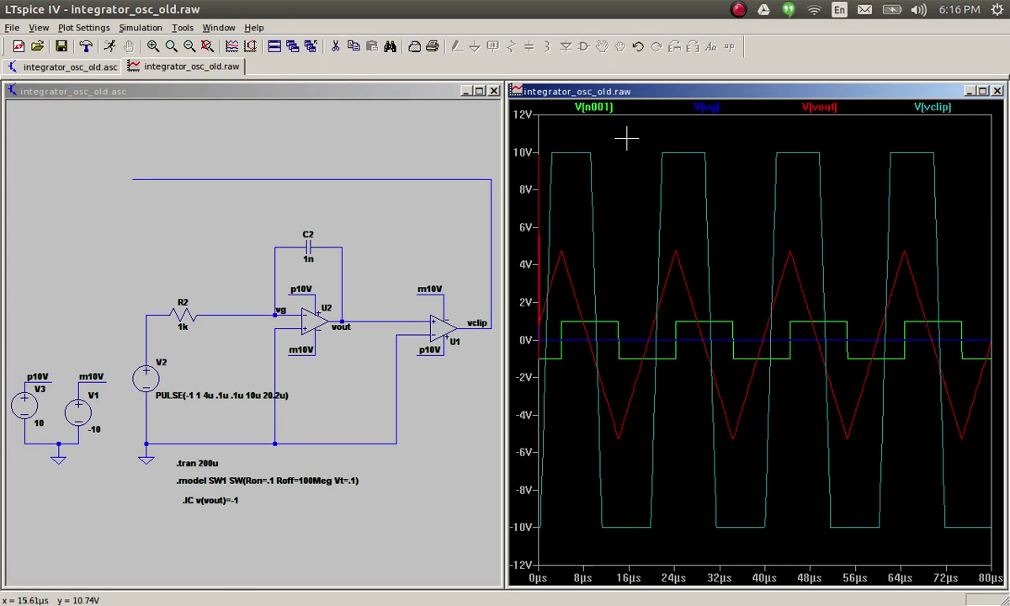
{"action": "left_click_drag", "start_coordinate": [627, 130], "coordinate": [781, 560]}
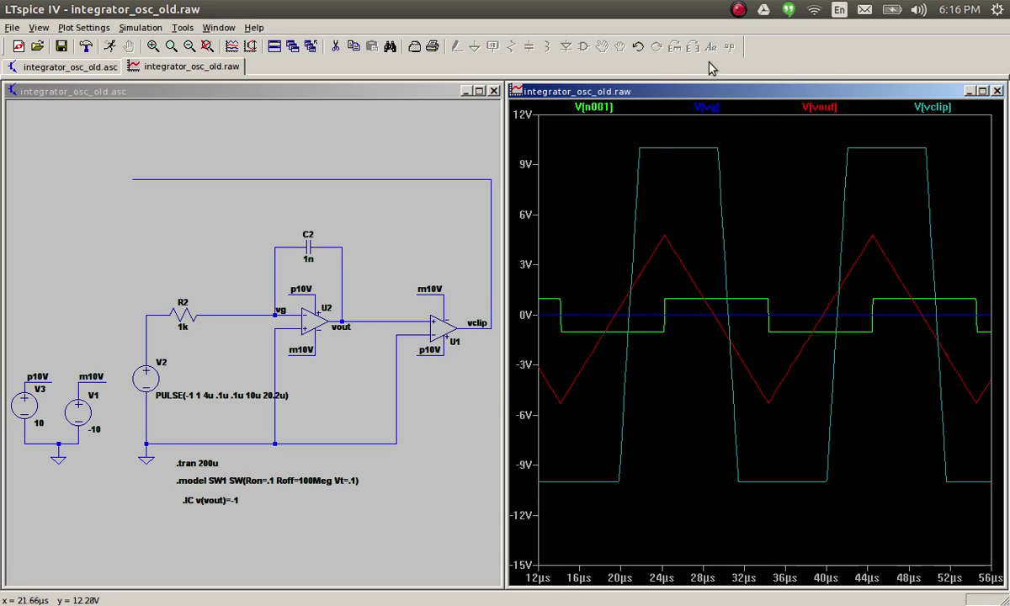
Step: Attach cursor 1 to V(vout) and place it on the zero crossing near 19.4 µs
{"action": "left_click", "coordinate": [818, 106]}
{"action": "left_click_drag", "start_coordinate": [580, 295], "coordinate": [323, 281]}
{"action": "mouse_move", "coordinate": [764, 401]}
{"action": "left_mouse_down"}
{"action": "mouse_move", "coordinate": [593, 290]}
{"action": "mouse_move", "coordinate": [615, 324]}
{"action": "left_mouse_up"}
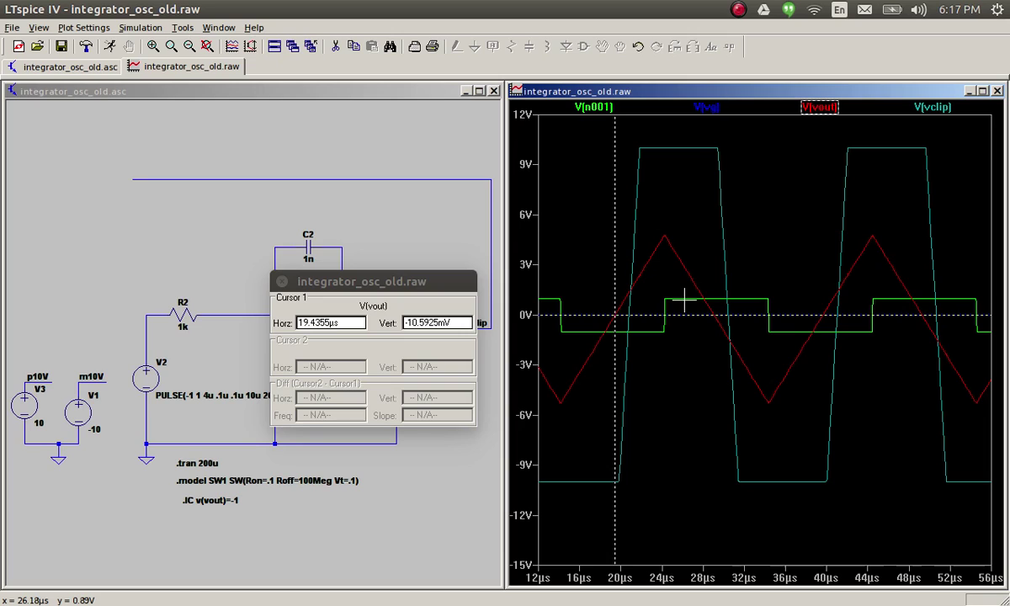
Step: Add cursor 2 on V(vout) and measure the period as about 20.16 µs (49.6 kHz)
{"action": "left_click", "coordinate": [828, 108]}
{"action": "left_click", "coordinate": [833, 109]}
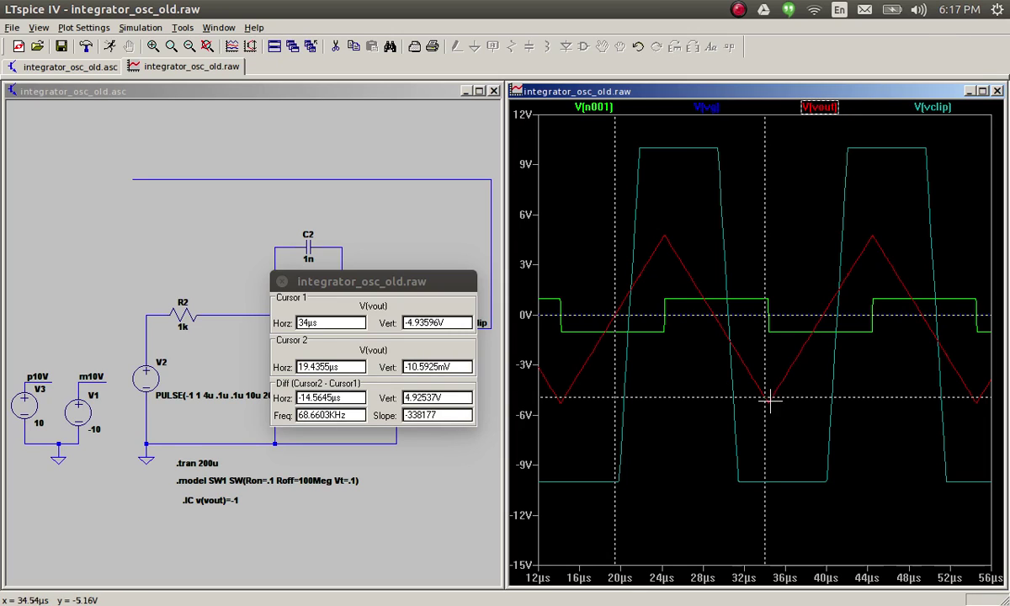
{"action": "mouse_move", "coordinate": [764, 401]}
{"action": "left_mouse_down"}
{"action": "mouse_move", "coordinate": [728, 381]}
{"action": "mouse_move", "coordinate": [760, 352]}
{"action": "mouse_move", "coordinate": [770, 324]}
{"action": "mouse_move", "coordinate": [831, 310]}
{"action": "mouse_move", "coordinate": [820, 311]}
{"action": "left_mouse_up"}
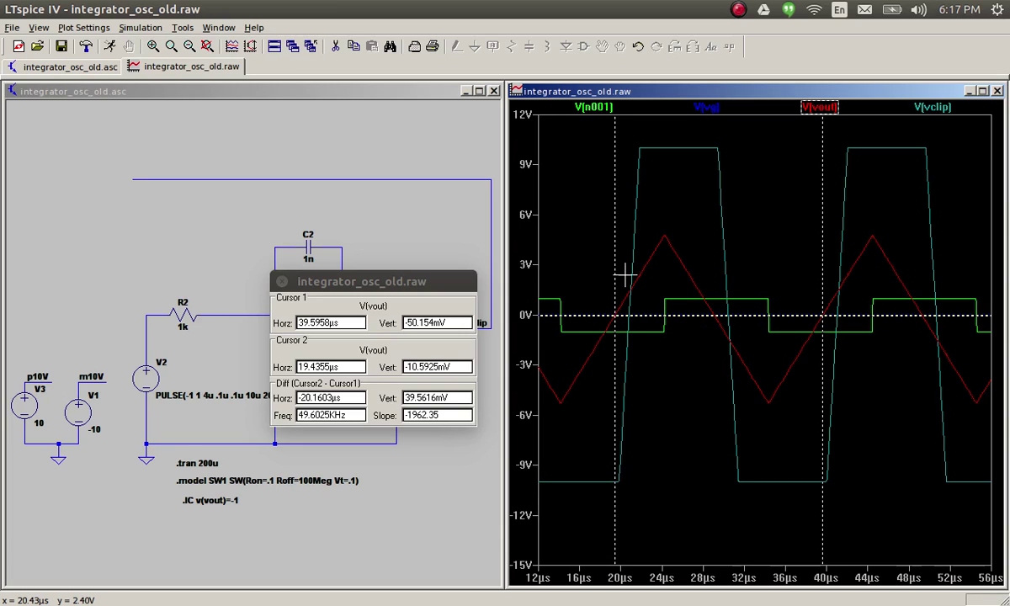
Step: Close the cursor readout and open U1's m10V supply label for renaming
{"action": "left_click", "coordinate": [283, 282]}
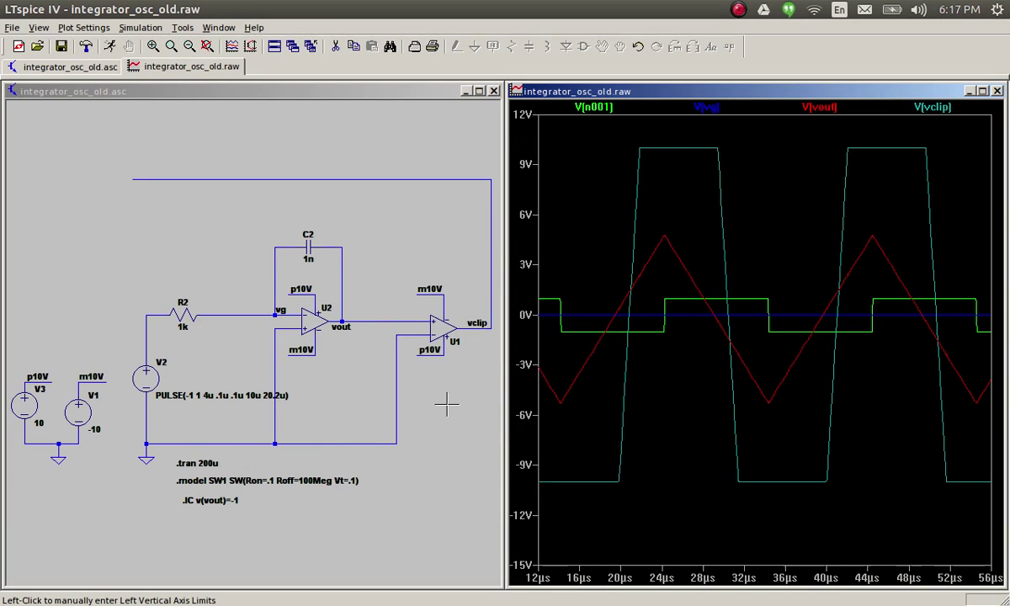
{"action": "left_click", "coordinate": [406, 271]}
{"action": "key", "text": "F4"}
Step: Rename U1's m10V supply label to -1V
{"action": "double_click", "coordinate": [480, 332]}
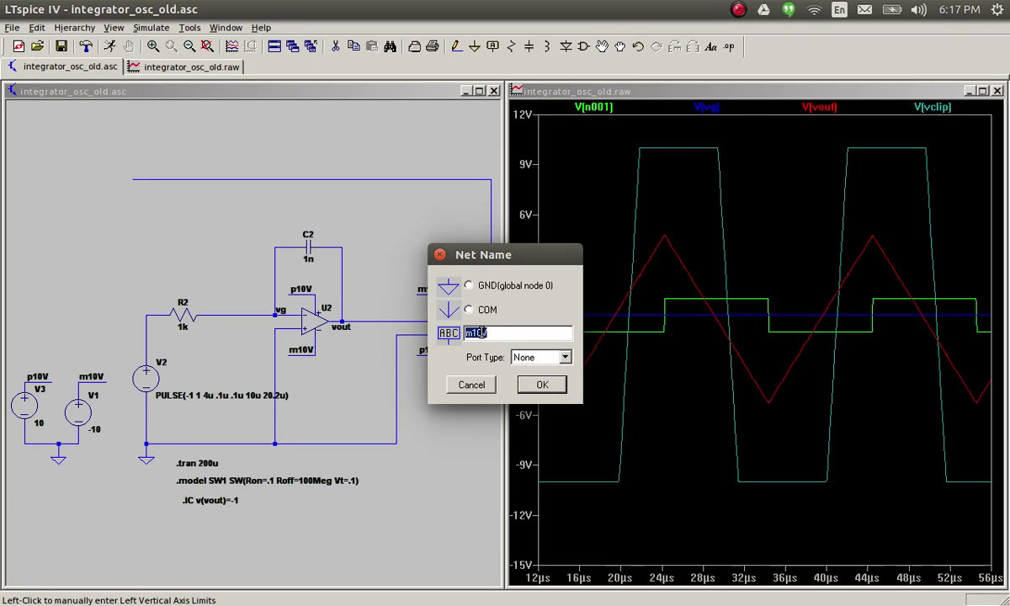
{"action": "left_click_drag", "start_coordinate": [508, 255], "coordinate": [507, 405]}
{"action": "key", "text": "BackSpace"}
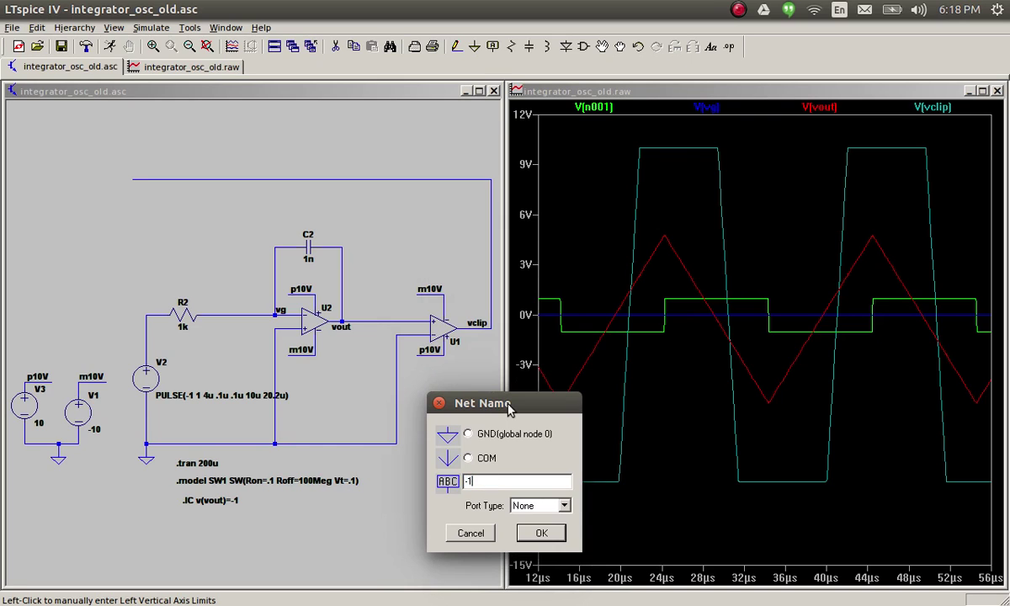
{"action": "type", "text": "-1"}
{"action": "key", "text": "Return"}
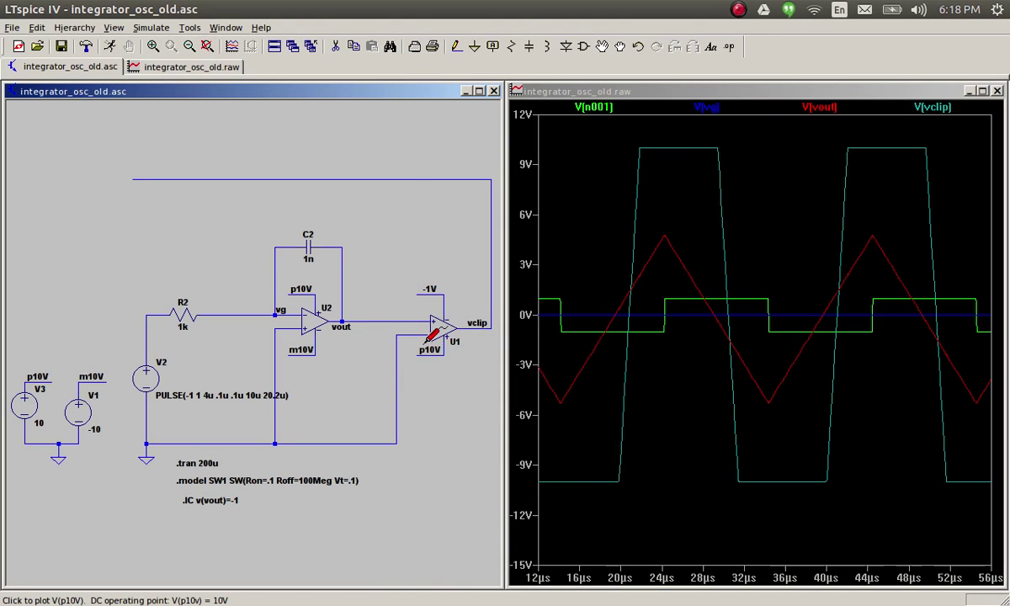
Step: Rename U1's p10V label to +1V and select V3 and V1 for copying
{"action": "right_click", "coordinate": [429, 348]}
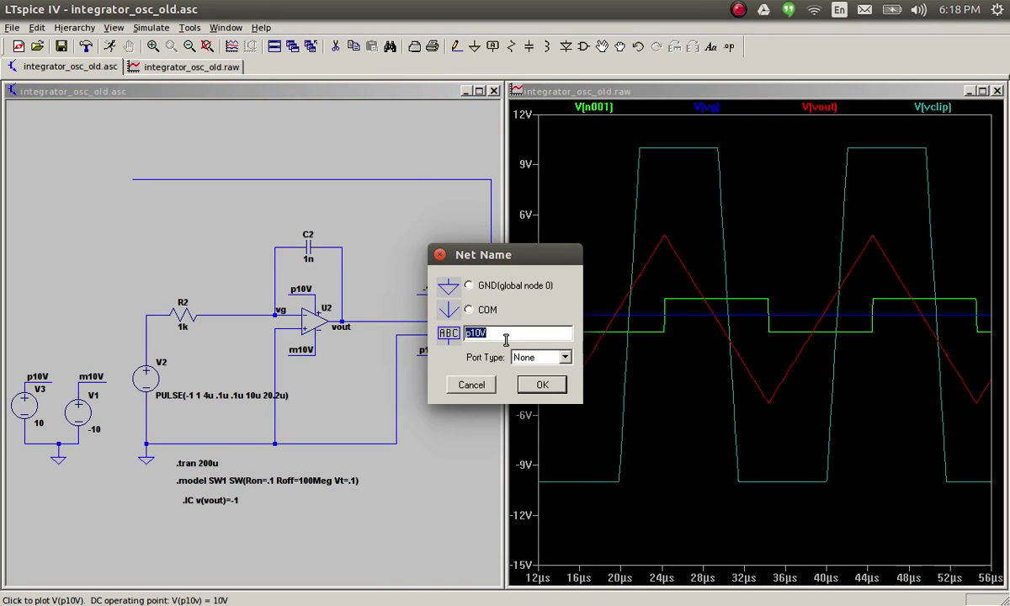
{"action": "type", "text": "+1V"}
{"action": "key", "text": "Return"}
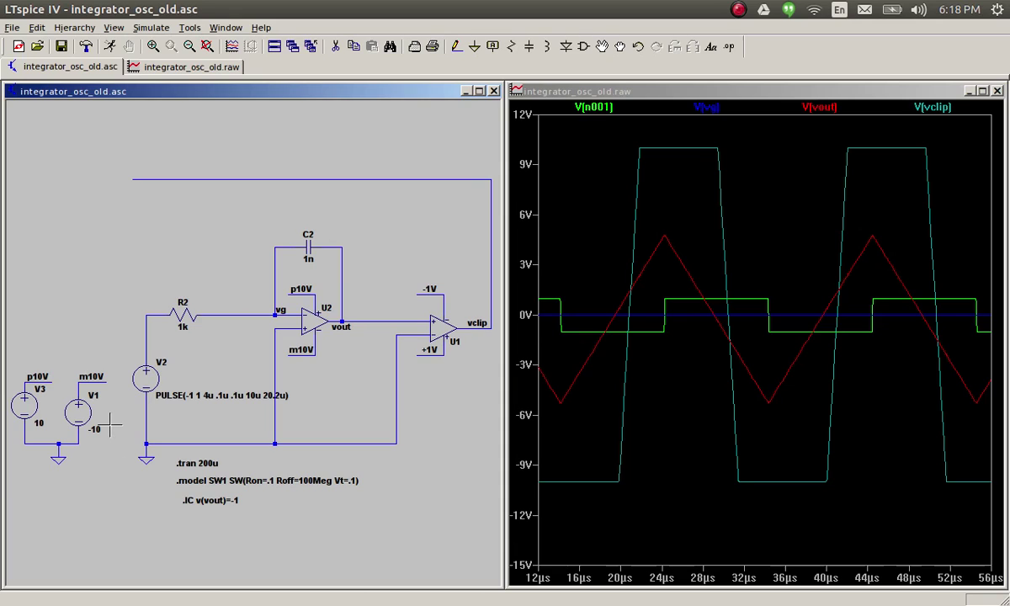
{"action": "key", "text": "F6"}
{"action": "left_click_drag", "start_coordinate": [115, 323], "coordinate": [12, 467]}
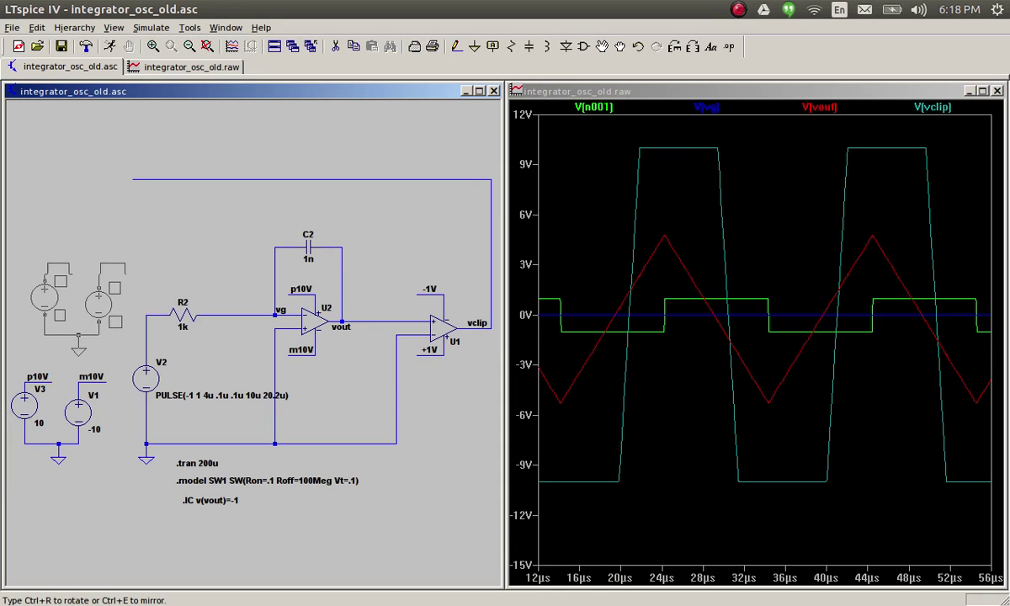
Step: Place the copied supply pair and rename V5's net label to -1V
{"action": "left_click", "coordinate": [10, 365]}
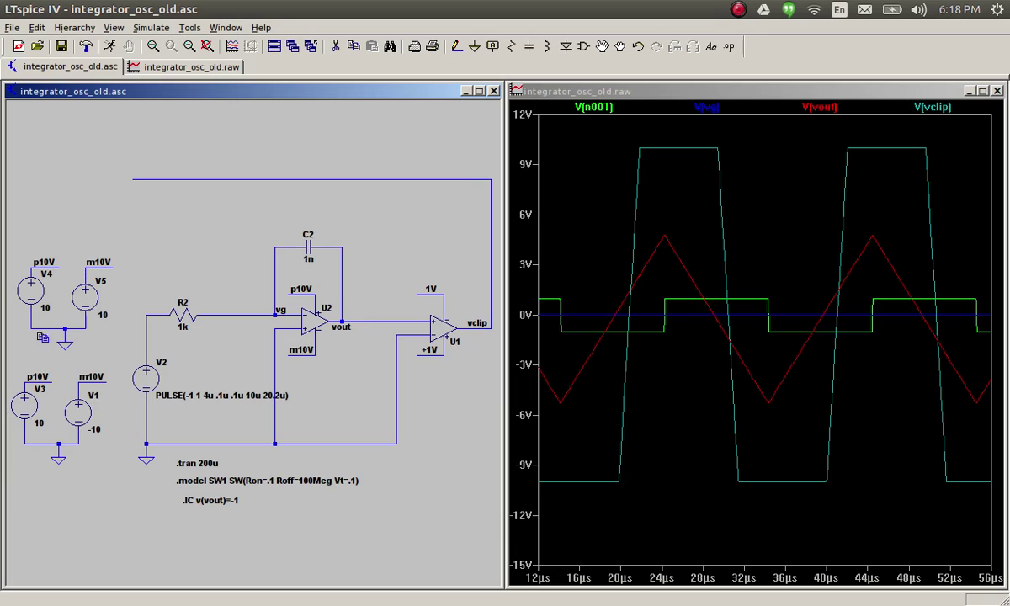
{"action": "right_click", "coordinate": [104, 266]}
{"action": "double_click", "coordinate": [493, 331]}
{"action": "type", "text": "-1V"}
{"action": "key", "text": "Return"}
Step: Rename V4's net label to +1V and open V4's voltage settings
{"action": "right_click", "coordinate": [49, 254]}
{"action": "double_click", "coordinate": [484, 333]}
{"action": "type", "text": "+1V"}
{"action": "key", "text": "Return"}
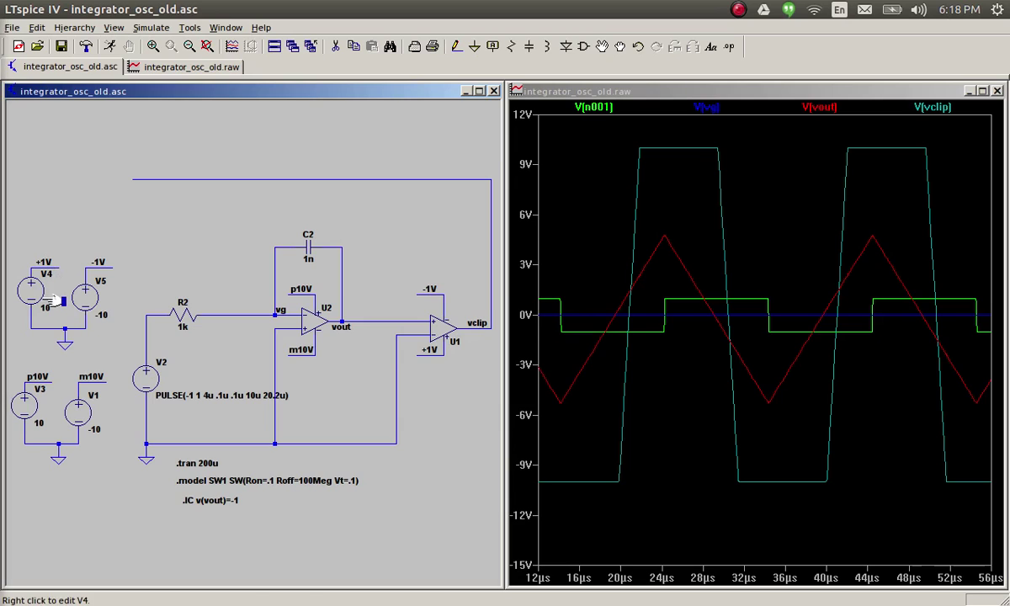
{"action": "right_click", "coordinate": [34, 282]}
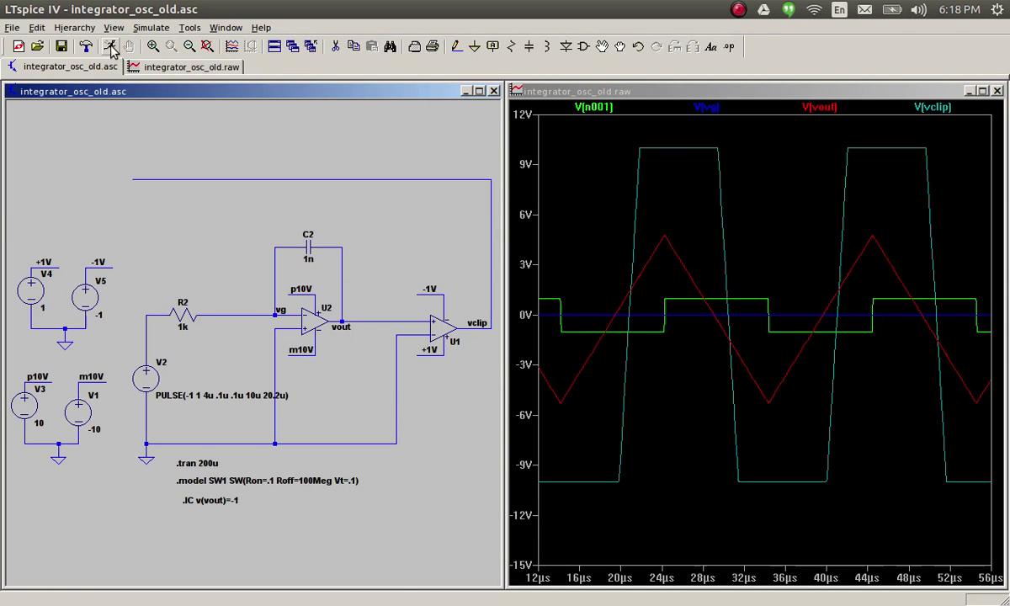
Step: Re-run with ±1V supplies, zoom into a few cycles, and plot only V(vclip) and V(n001)
{"action": "left_click", "coordinate": [112, 46]}
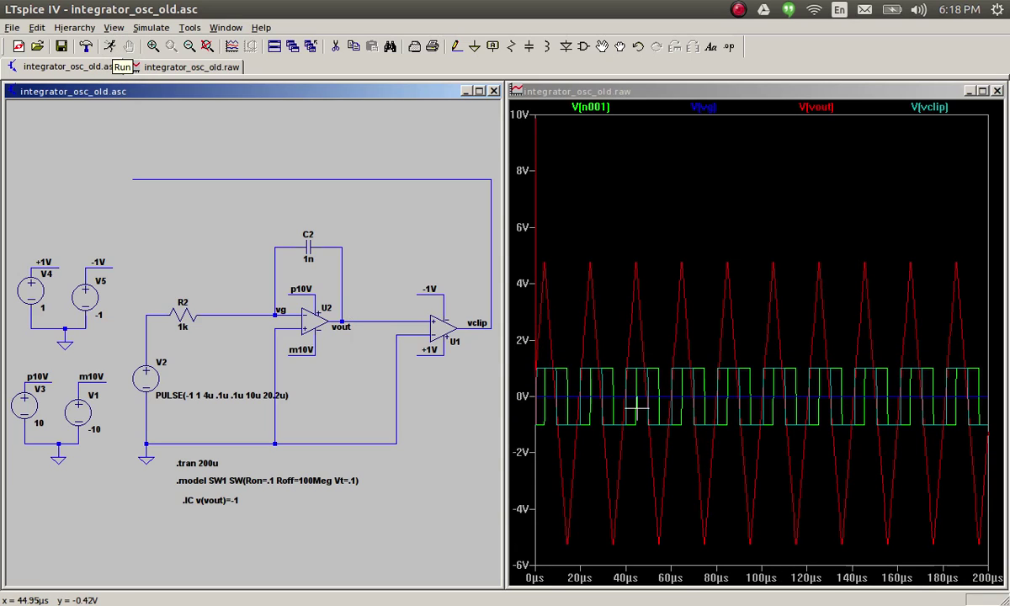
{"action": "left_click_drag", "start_coordinate": [582, 350], "coordinate": [719, 459]}
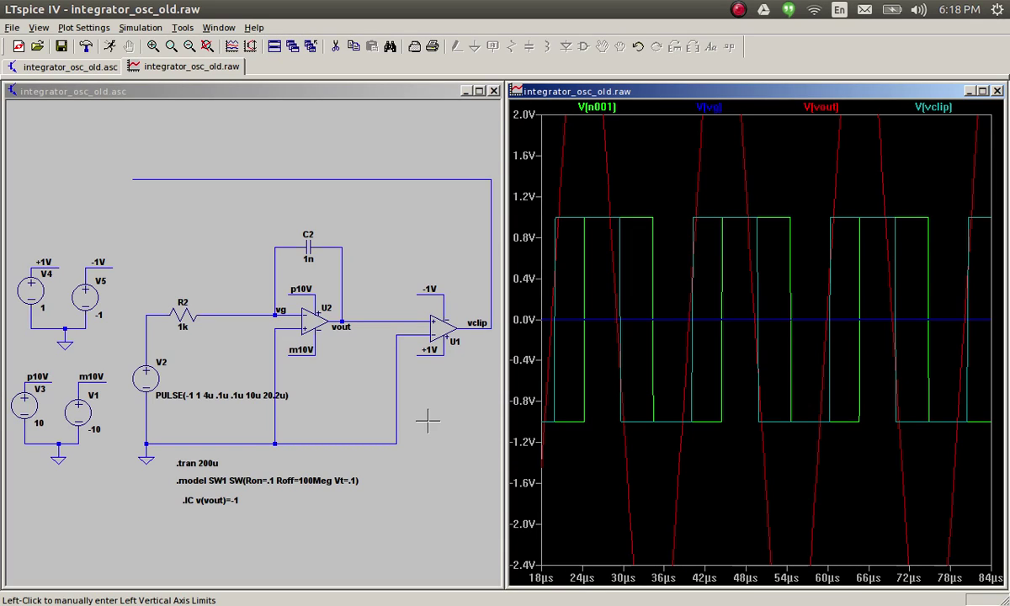
{"action": "left_click", "coordinate": [484, 328]}
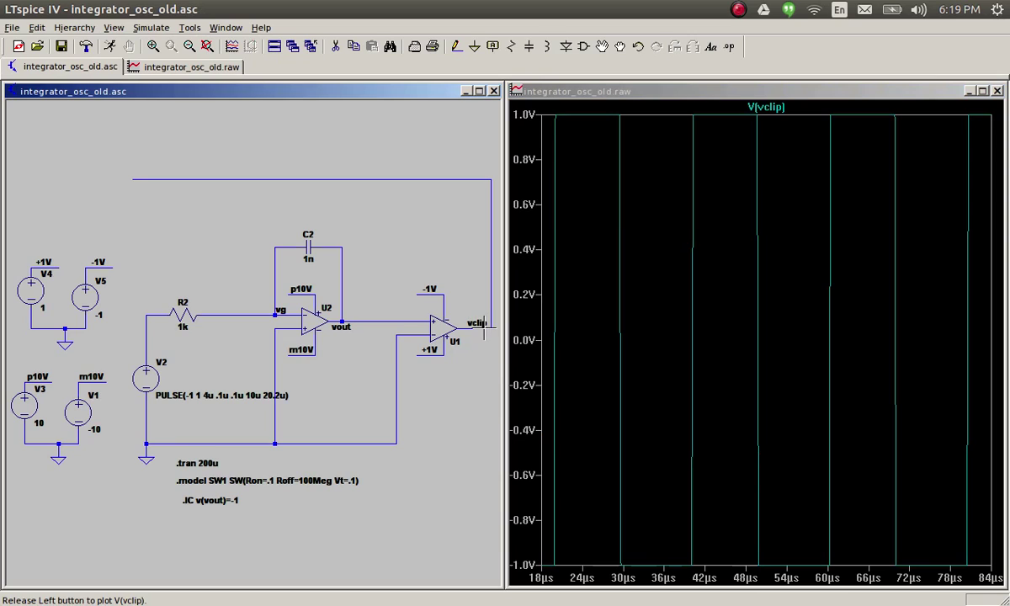
{"action": "left_click", "coordinate": [152, 314]}
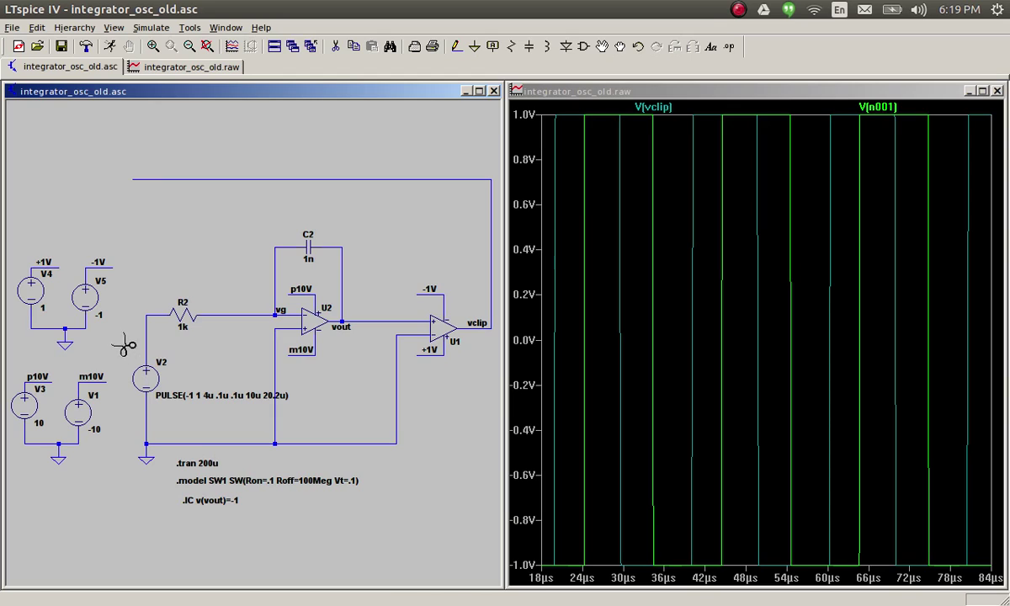
Step: Delete the pulse source V2 from the schematic
{"action": "key", "text": "Delete"}
{"action": "left_click_drag", "start_coordinate": [120, 340], "coordinate": [179, 422]}
{"action": "key", "text": "Escape"}
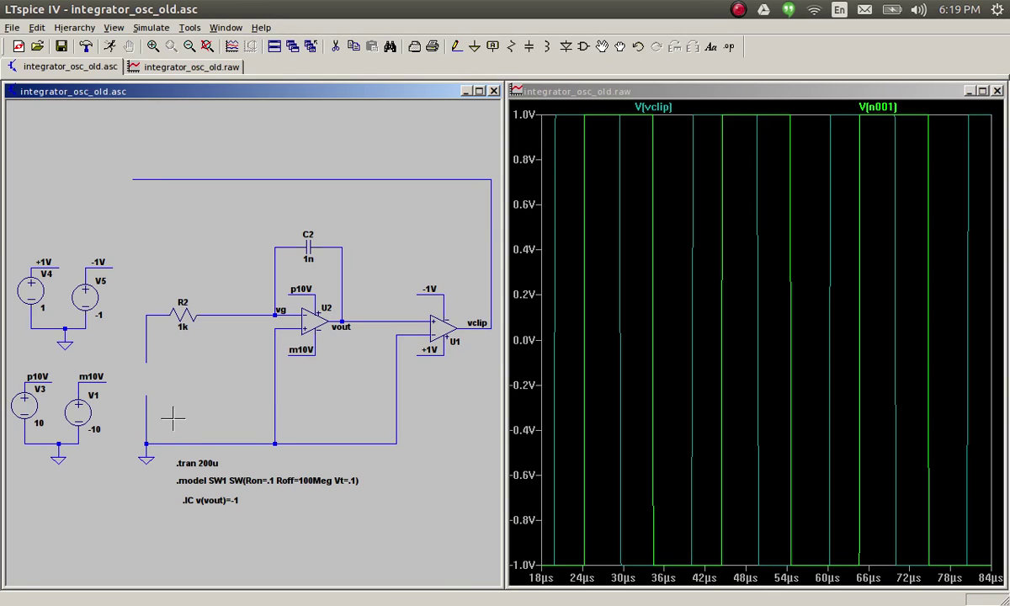
{"action": "key", "text": "ctrl+z"}
{"action": "key", "text": "Escape"}
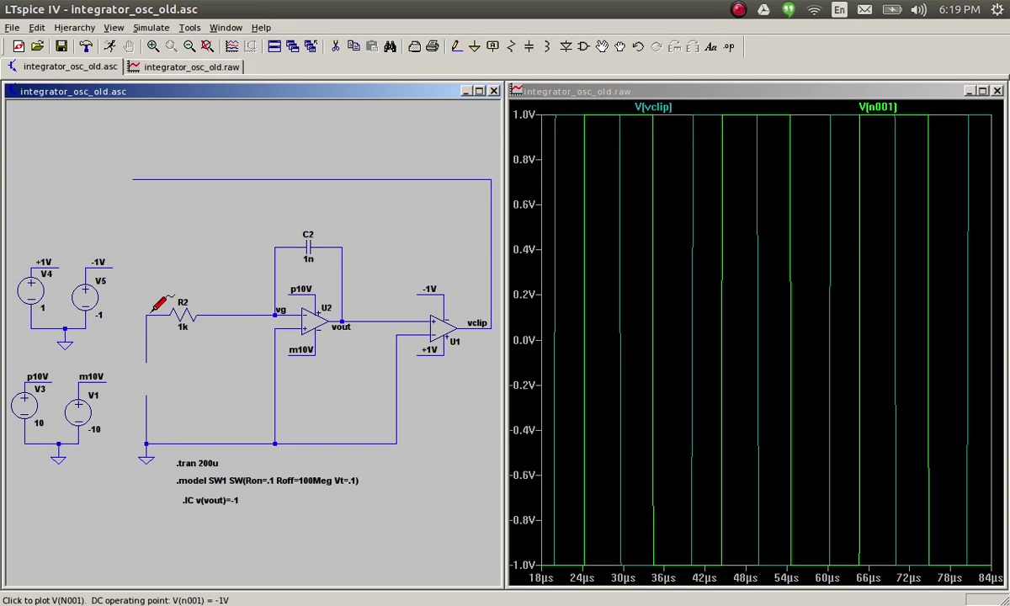
Step: Wire R2's left end up to the vclip feedback wire and remove the leftover wire stubs
{"action": "key", "text": "F3"}
{"action": "left_click", "coordinate": [146, 315]}
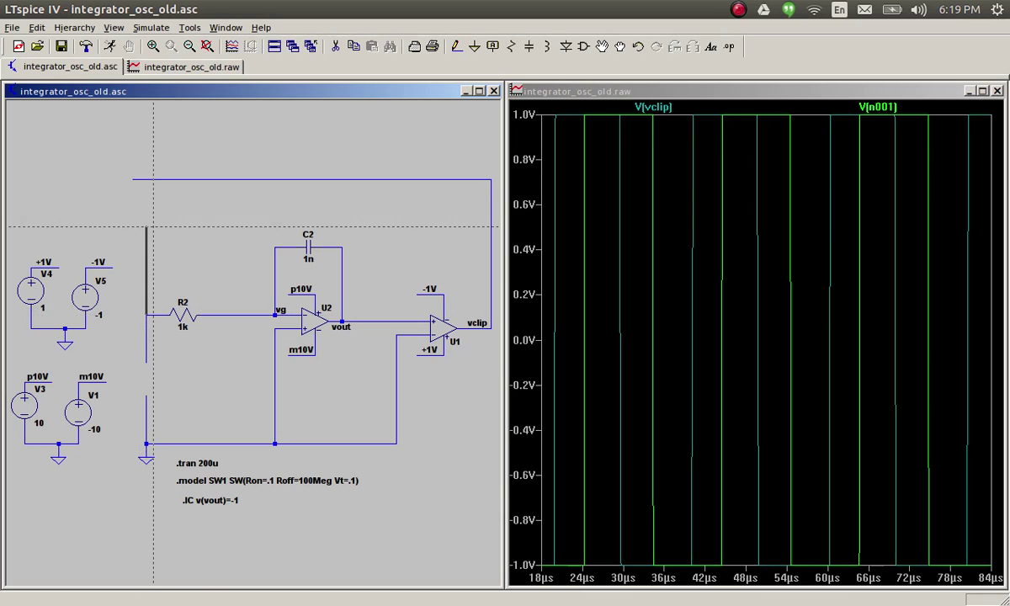
{"action": "left_click", "coordinate": [146, 180]}
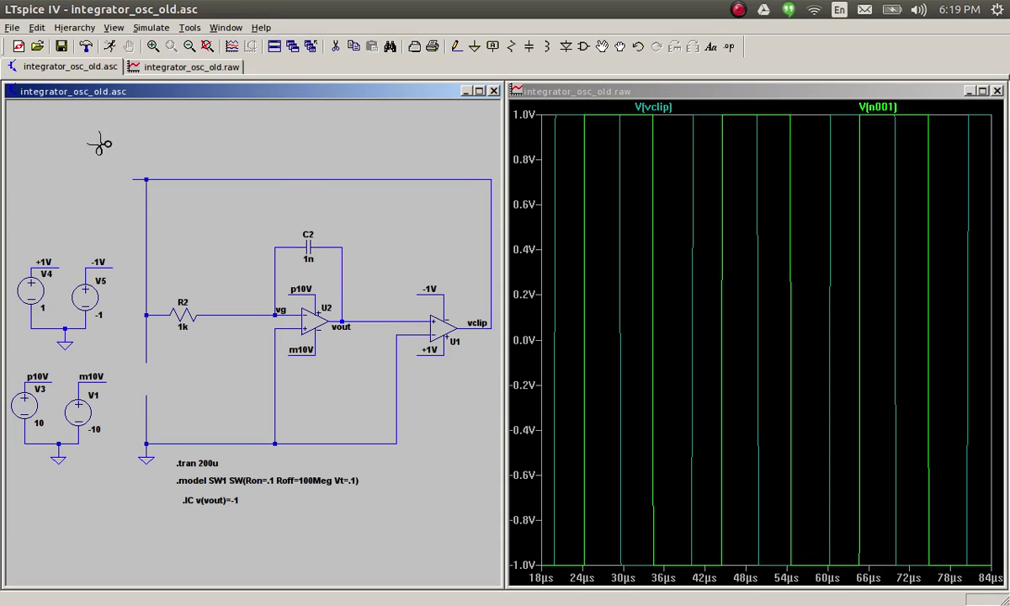
{"action": "left_click_drag", "start_coordinate": [95, 137], "coordinate": [200, 210]}
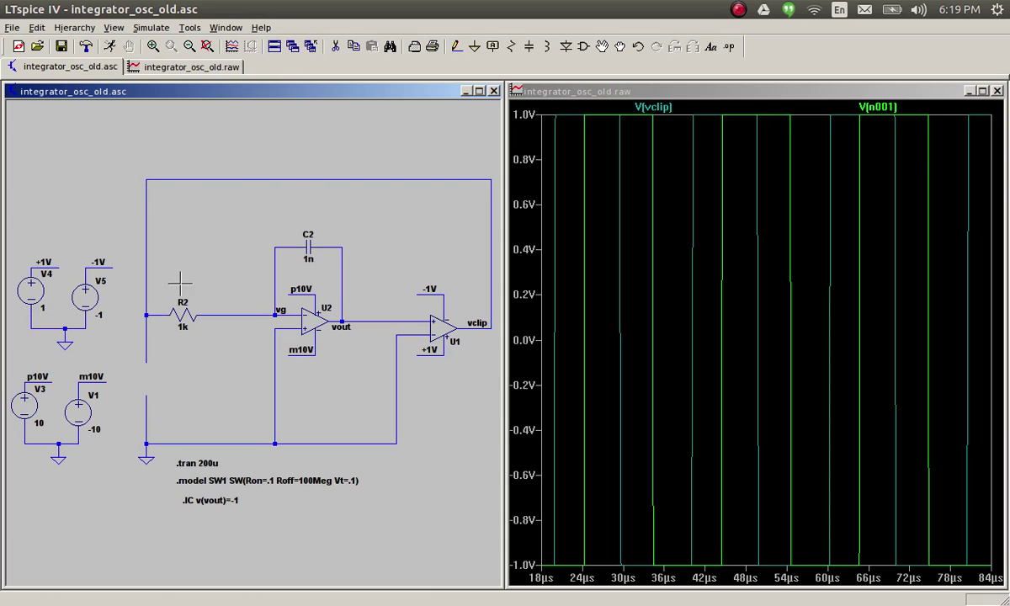
{"action": "key", "text": "F5"}
{"action": "left_click", "coordinate": [146, 347]}
{"action": "left_click", "coordinate": [147, 412]}
{"action": "key", "text": "Escape"}
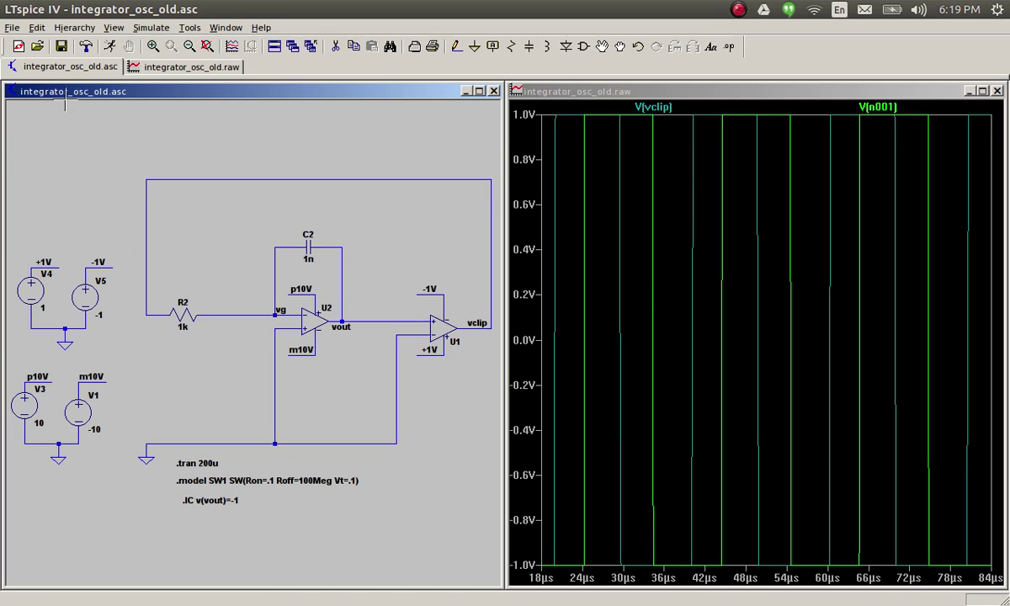
Step: Re-run the closed-loop circuit, add V(vout), and zoom to fit the full 0–200µs run
{"action": "left_click", "coordinate": [109, 50]}
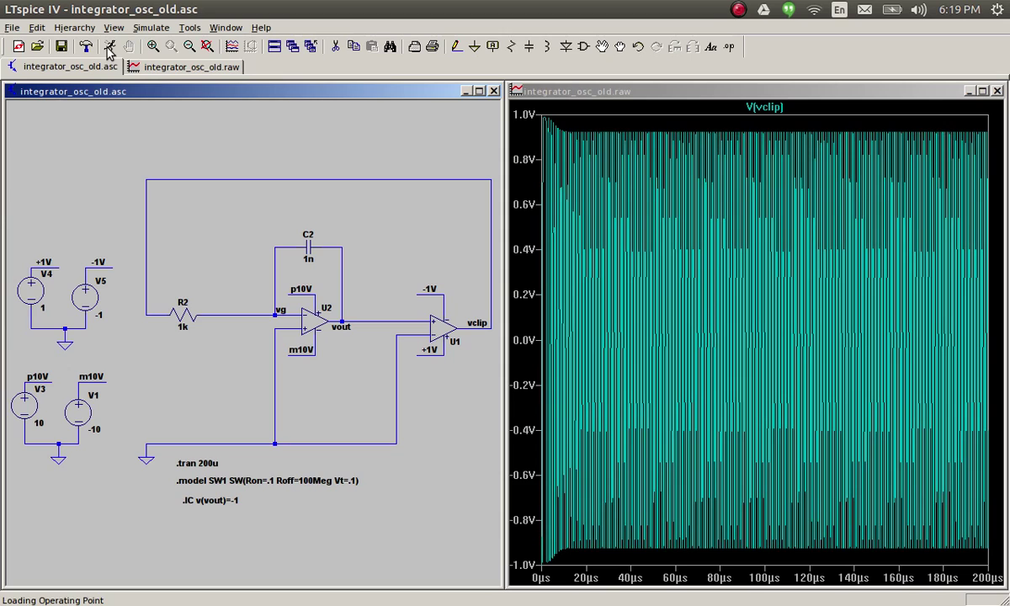
{"action": "left_click", "coordinate": [364, 319]}
{"action": "left_click_drag", "start_coordinate": [564, 474], "coordinate": [588, 581]}
{"action": "left_click_drag", "start_coordinate": [588, 178], "coordinate": [705, 511]}
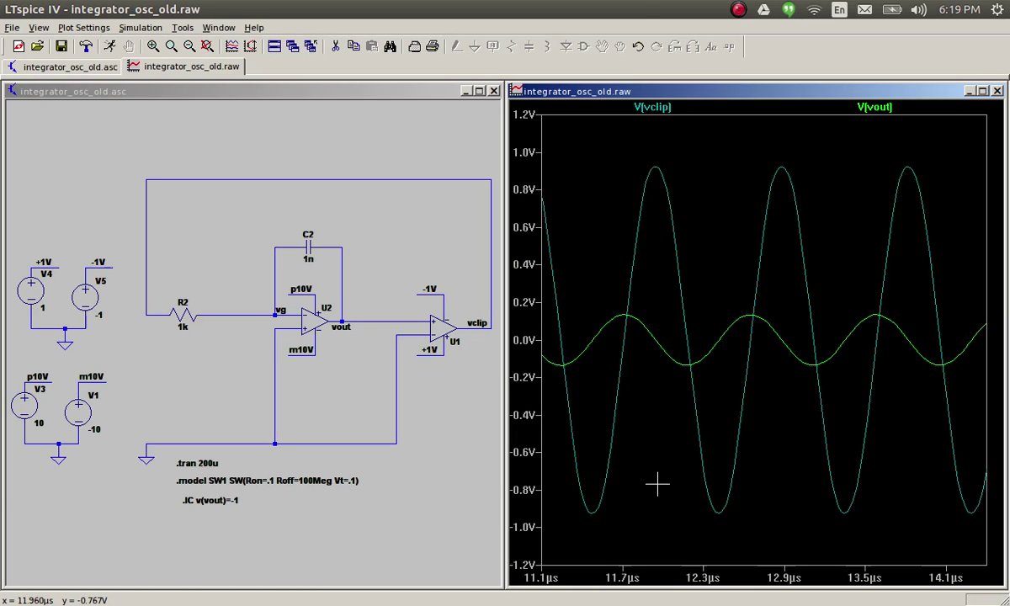
{"action": "right_click", "coordinate": [595, 204]}
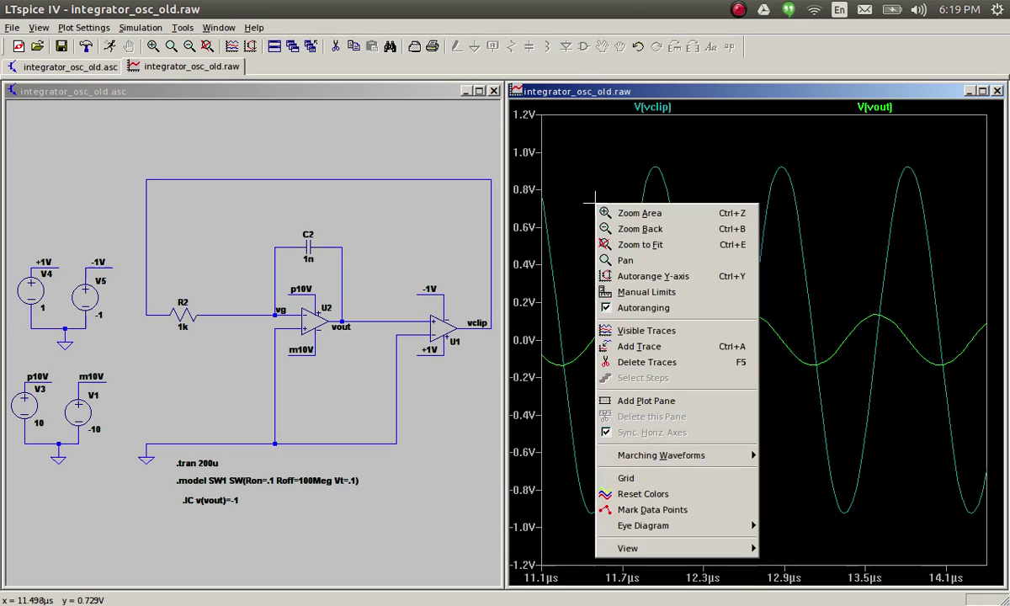
{"action": "left_click", "coordinate": [627, 245]}
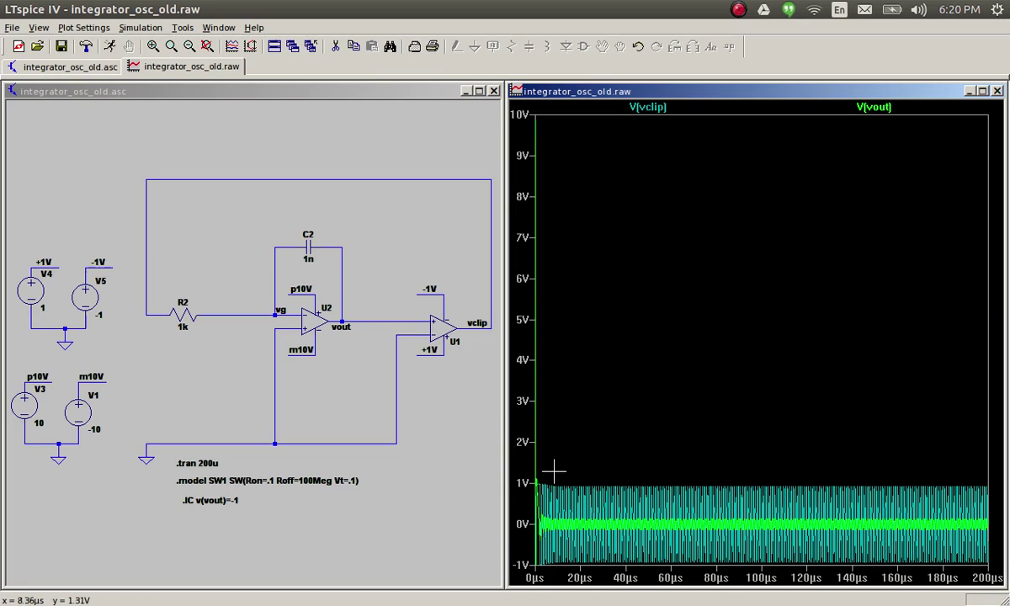
Step: Zoom into the first oscillation cycles and attach two cursors to V(vout)
{"action": "left_click_drag", "start_coordinate": [554, 471], "coordinate": [604, 564]}
{"action": "left_click_drag", "start_coordinate": [630, 184], "coordinate": [768, 541]}
{"action": "left_click", "coordinate": [875, 107]}
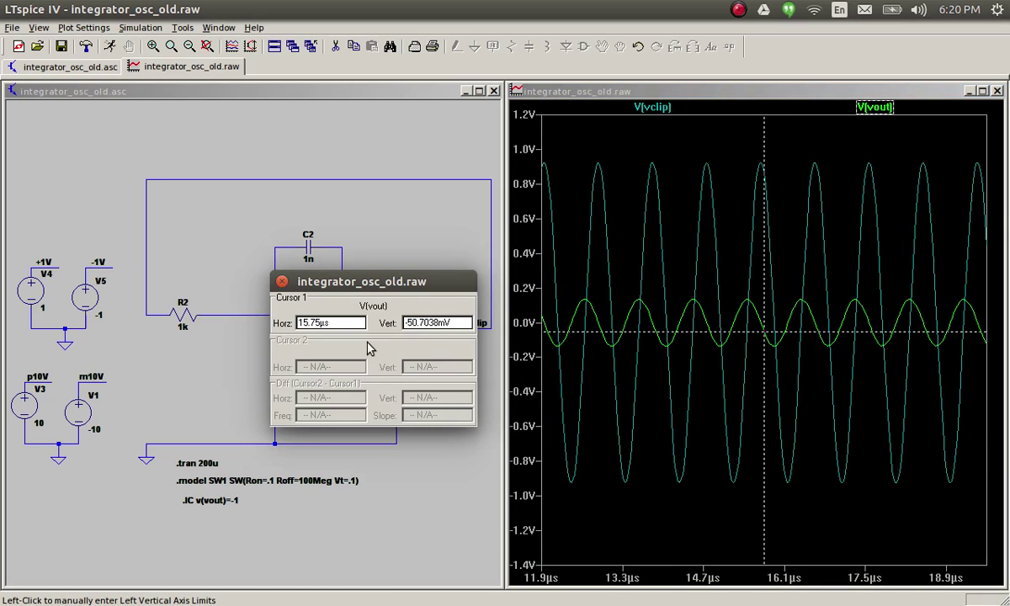
{"action": "left_click", "coordinate": [761, 323]}
{"action": "mouse_move", "coordinate": [762, 322]}
{"action": "left_mouse_down"}
{"action": "mouse_move", "coordinate": [765, 342]}
{"action": "mouse_move", "coordinate": [758, 318]}
{"action": "left_mouse_up"}
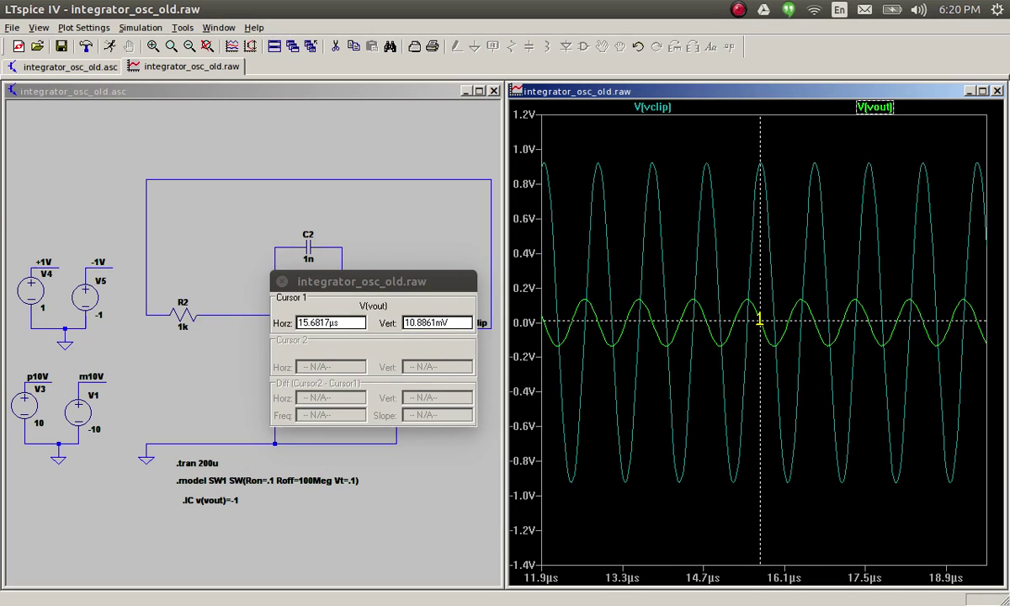
{"action": "left_click", "coordinate": [875, 107]}
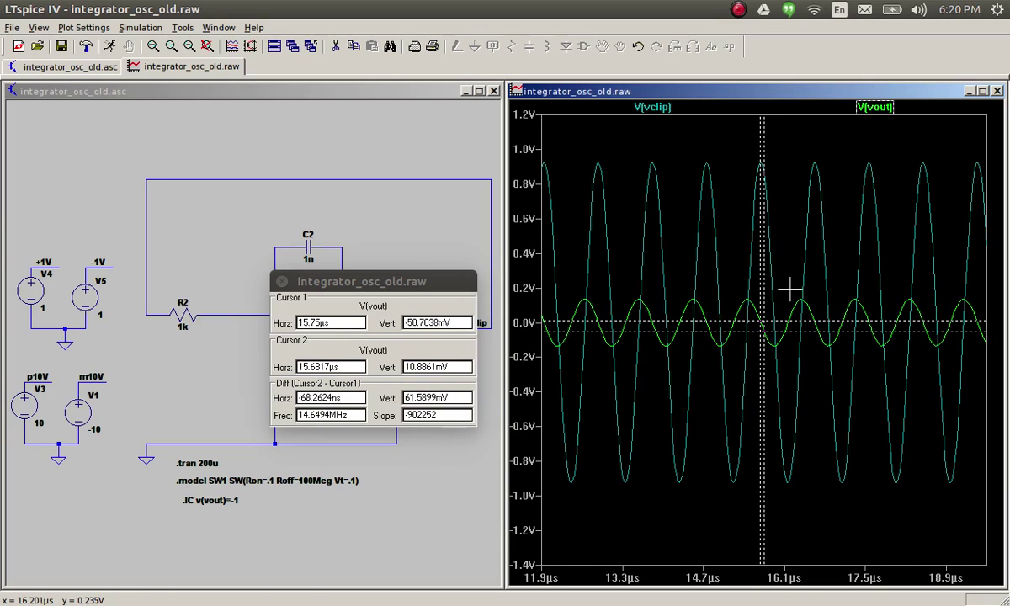
{"action": "left_click_drag", "start_coordinate": [761, 330], "coordinate": [813, 319]}
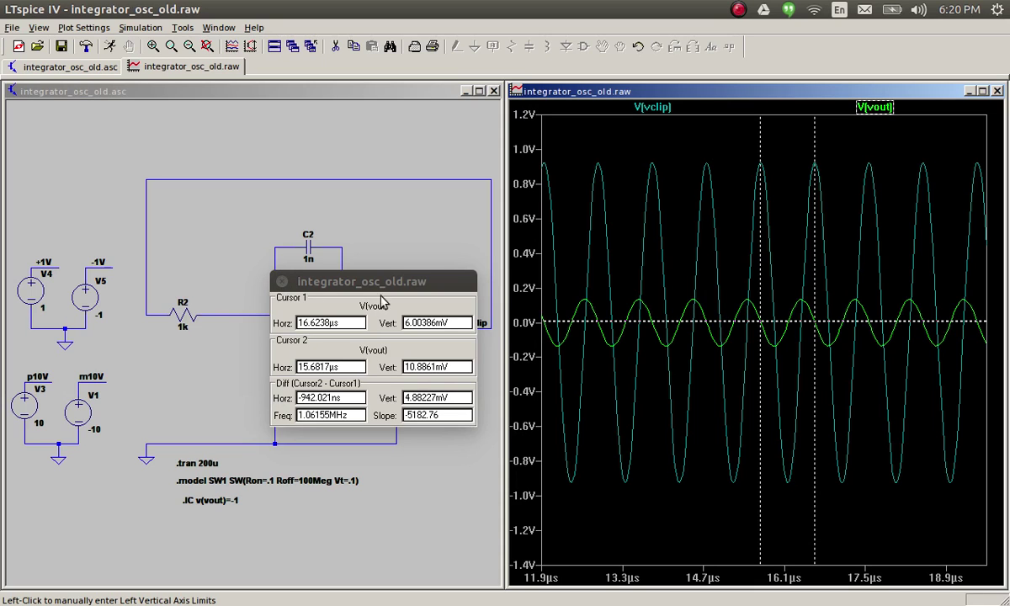
Step: Place the cursors one period apart on V(vout) peaks, reading 1.10585µs and 904.281KHz
{"action": "left_click_drag", "start_coordinate": [422, 278], "coordinate": [451, 106]}
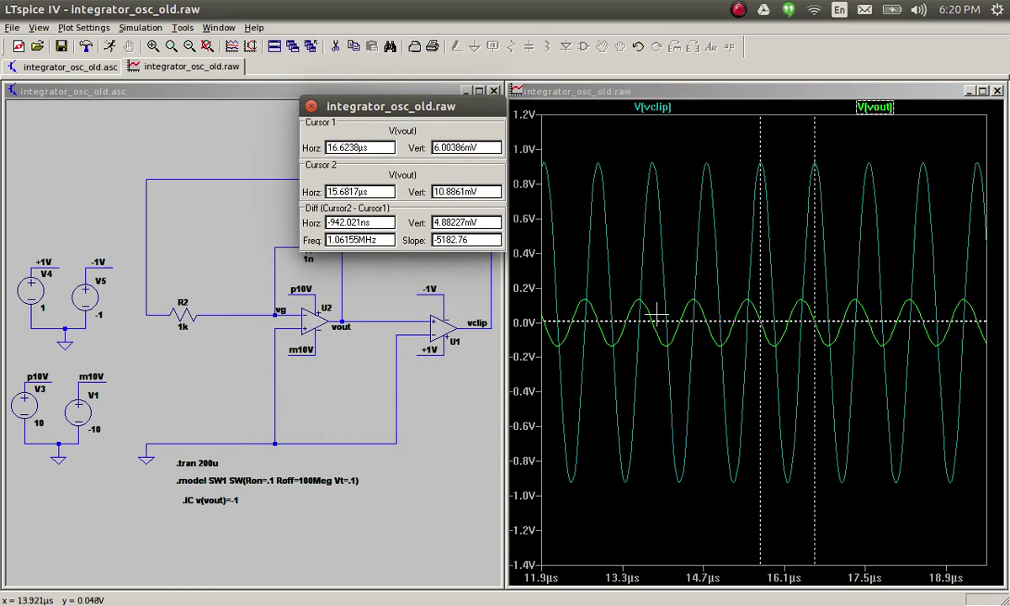
{"action": "left_click", "coordinate": [760, 322]}
{"action": "left_click_drag", "start_coordinate": [760, 321], "coordinate": [680, 318]}
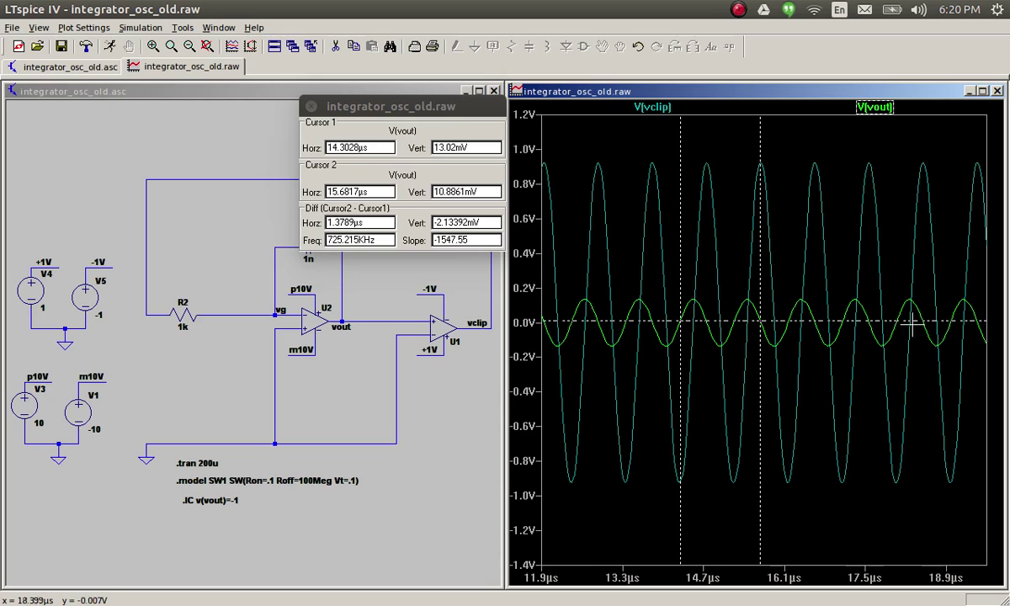
{"action": "mouse_move", "coordinate": [680, 311]}
{"action": "left_mouse_down"}
{"action": "mouse_move", "coordinate": [711, 334]}
{"action": "mouse_move", "coordinate": [673, 404]}
{"action": "mouse_move", "coordinate": [676, 322]}
{"action": "mouse_move", "coordinate": [695, 301]}
{"action": "left_mouse_up"}
Step: Put Cursor 1 on a V(vclip) trough and align both cursors at 14.2755µs
{"action": "left_click", "coordinate": [664, 106]}
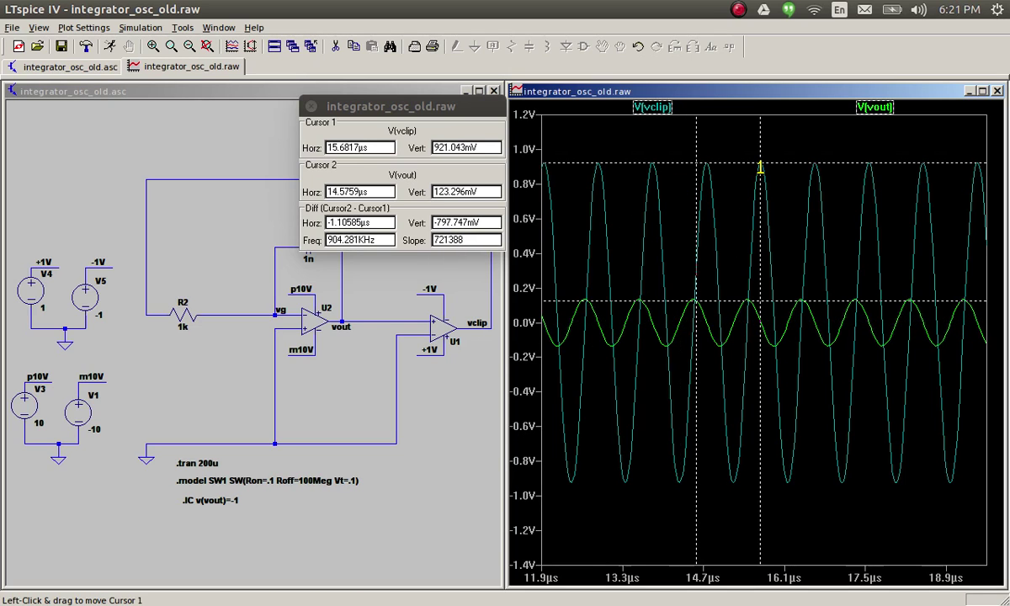
{"action": "left_click_drag", "start_coordinate": [760, 167], "coordinate": [677, 520]}
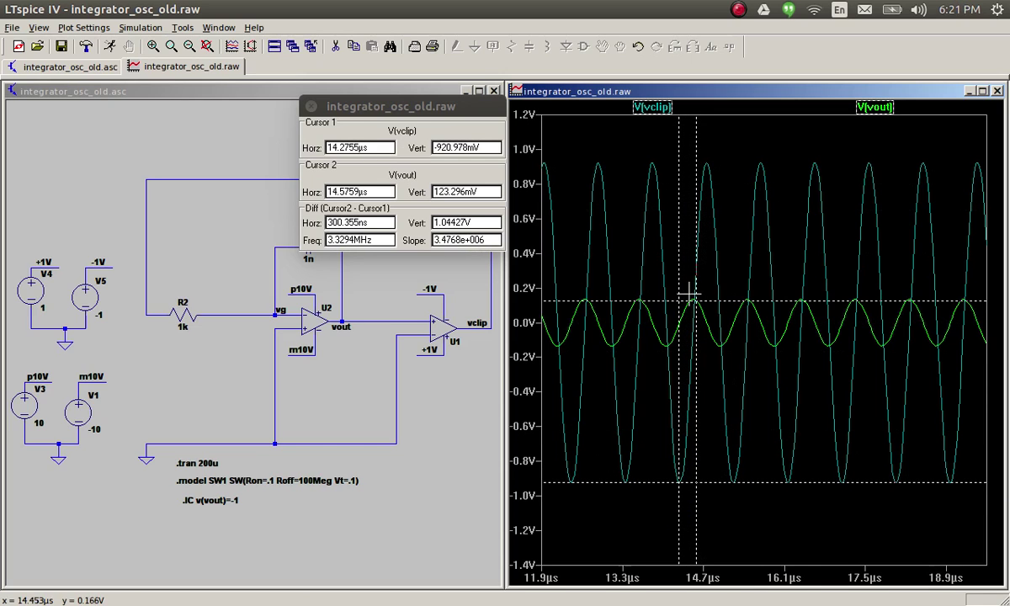
{"action": "left_click_drag", "start_coordinate": [695, 311], "coordinate": [678, 323]}
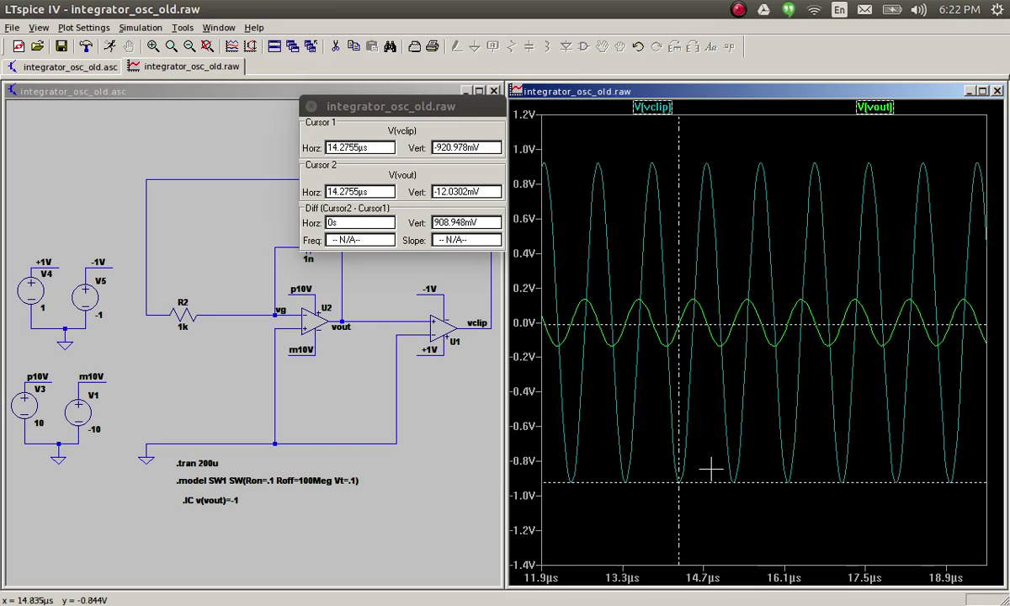
{"action": "right_click", "coordinate": [632, 153]}
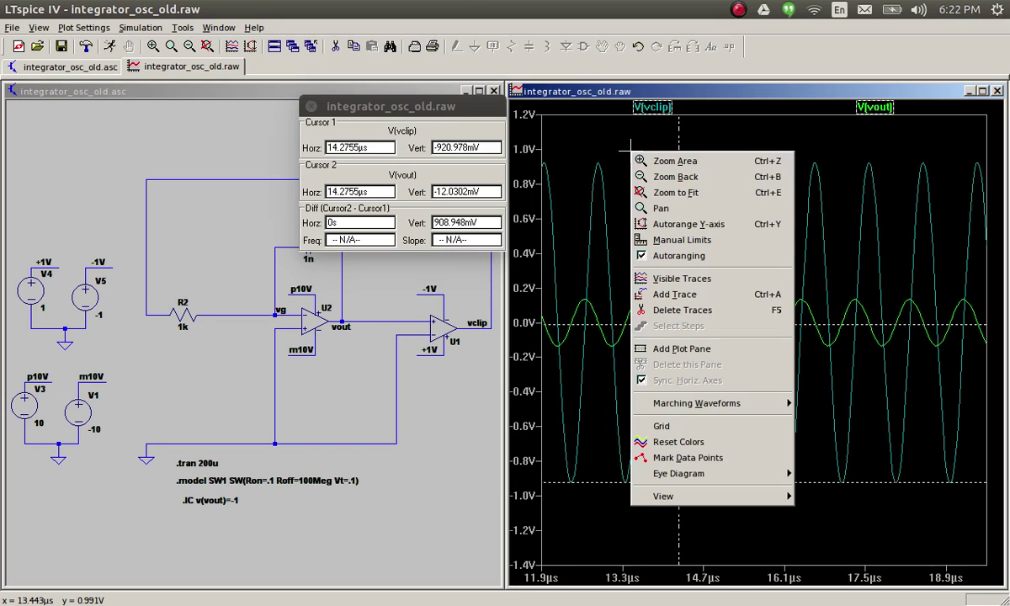
Step: Simulate integrator_osc.asc with its schematic and waveform windows tiled vertically
{"action": "left_click", "coordinate": [666, 193]}
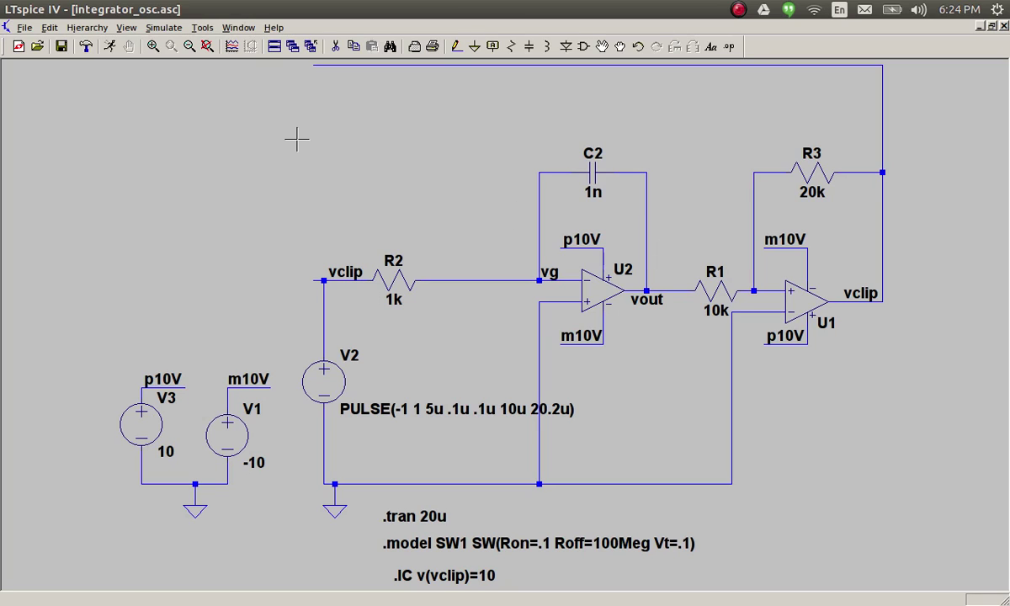
{"action": "left_click", "coordinate": [108, 47]}
{"action": "left_click", "coordinate": [226, 28]}
{"action": "left_click", "coordinate": [221, 61]}
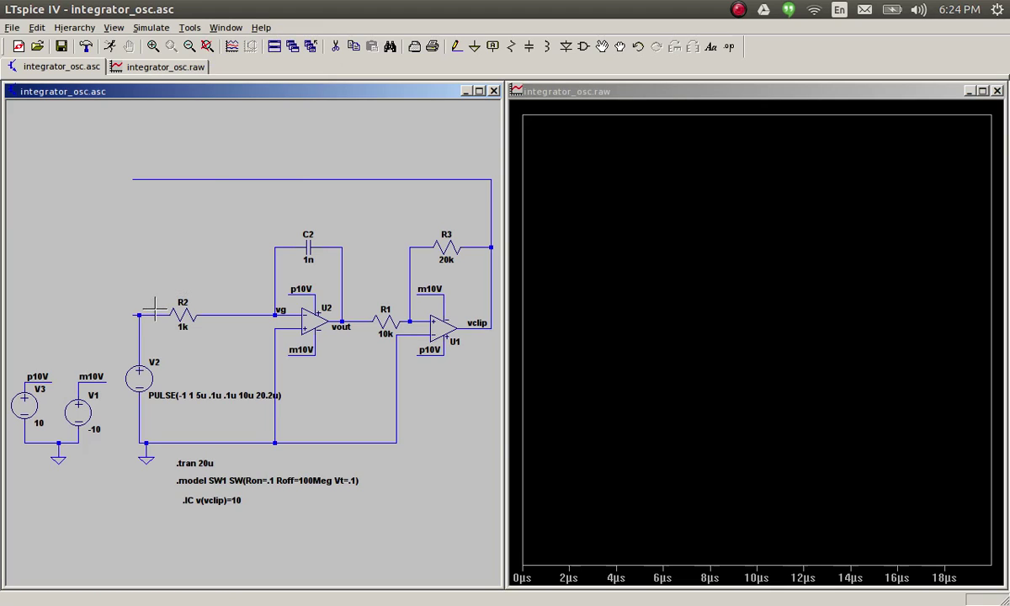
{"action": "left_click", "coordinate": [115, 53]}
Step: Plot V(n002), change the .tran stop time to 200u, re-run, and add V(vout)
{"action": "left_click", "coordinate": [163, 312]}
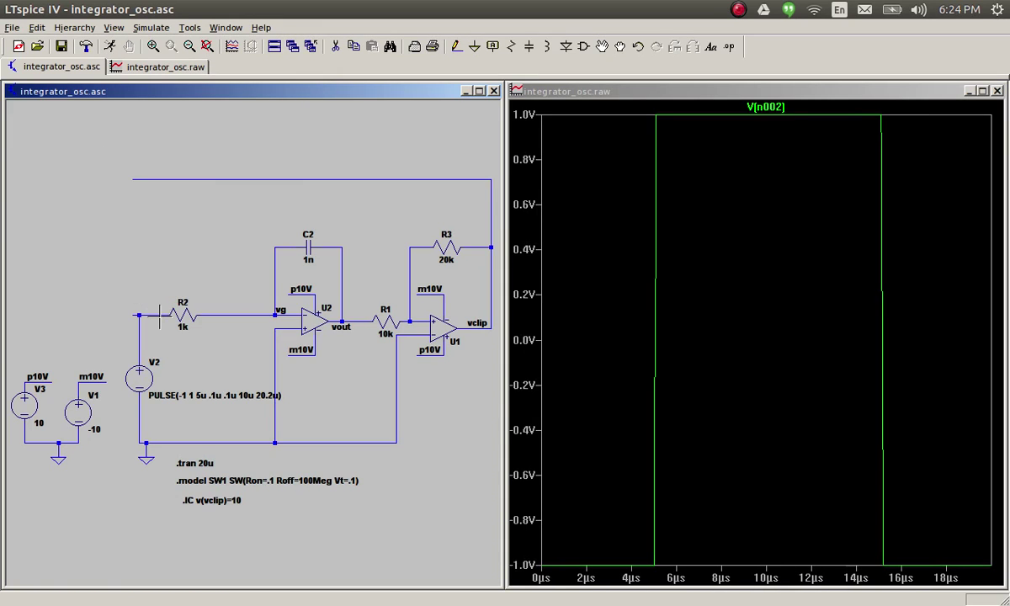
{"action": "right_click", "coordinate": [189, 463]}
{"action": "left_click", "coordinate": [452, 426]}
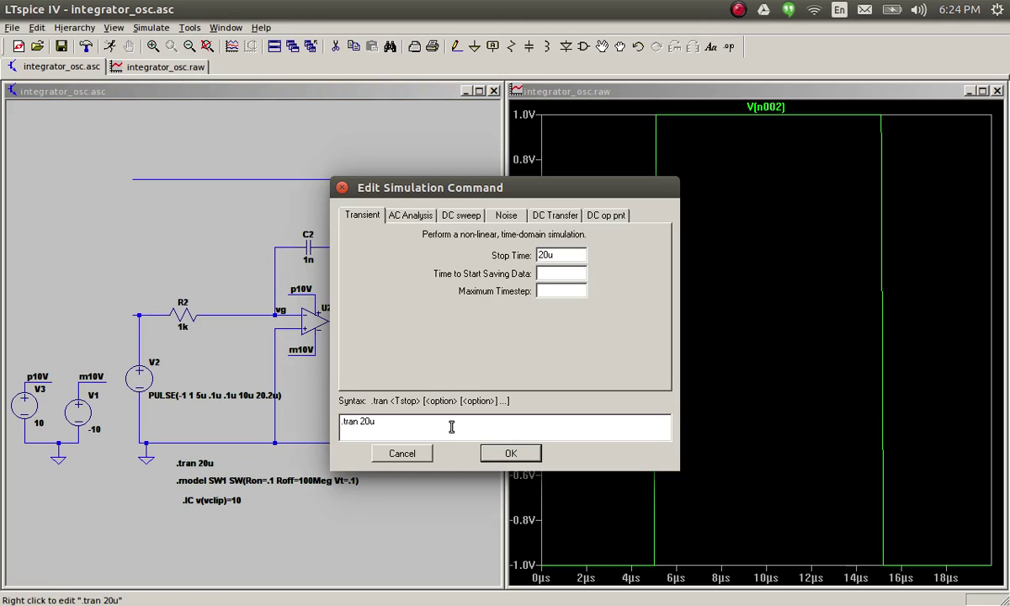
{"action": "type", "text": "0"}
{"action": "key", "text": "Return"}
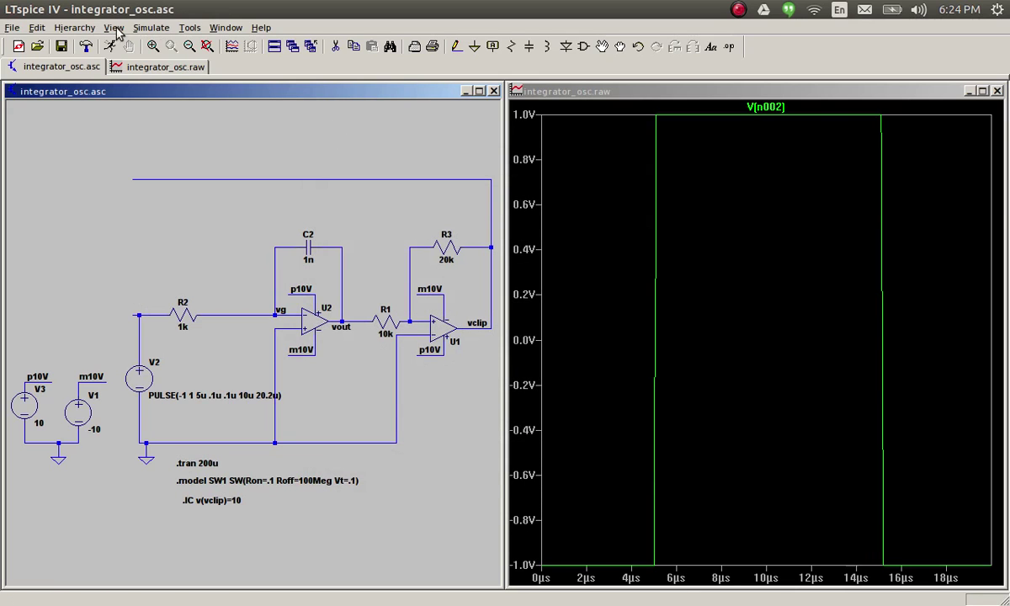
{"action": "left_click", "coordinate": [107, 51]}
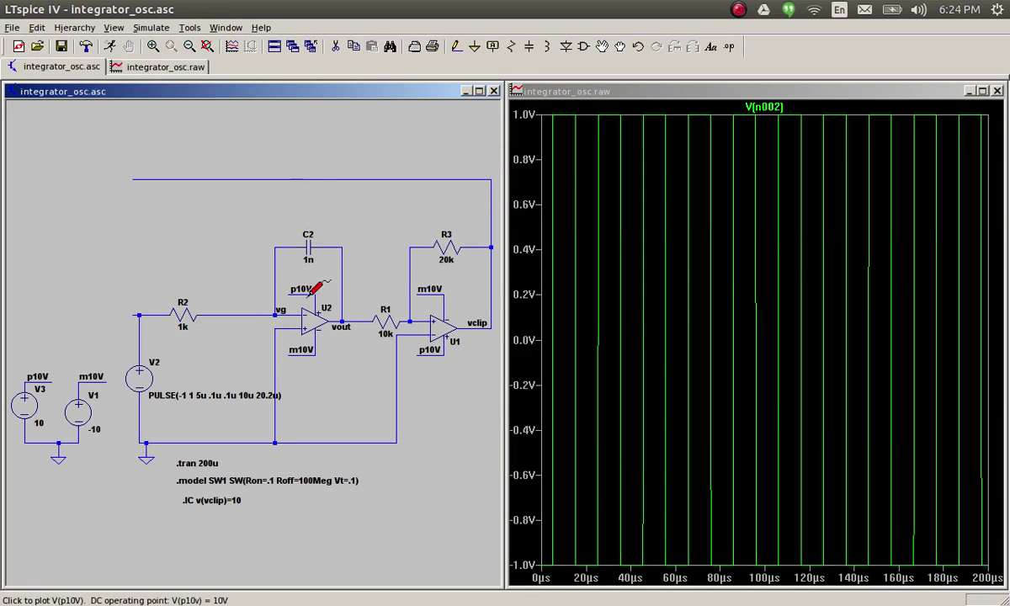
{"action": "left_click", "coordinate": [360, 320]}
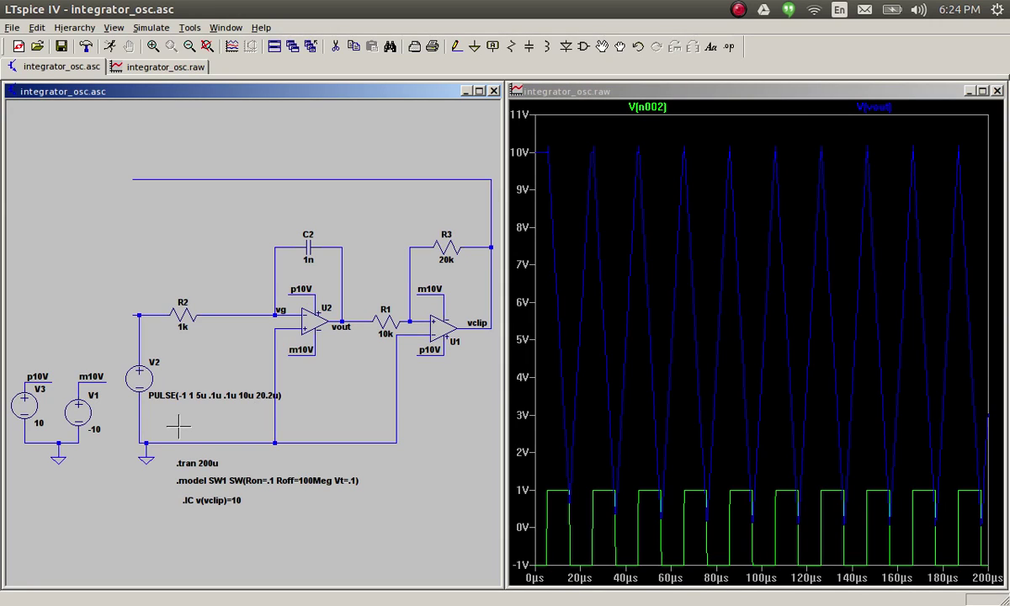
Step: Change the initial condition to .IC v(vout)=-1 and re-run the simulation
{"action": "right_click", "coordinate": [187, 498]}
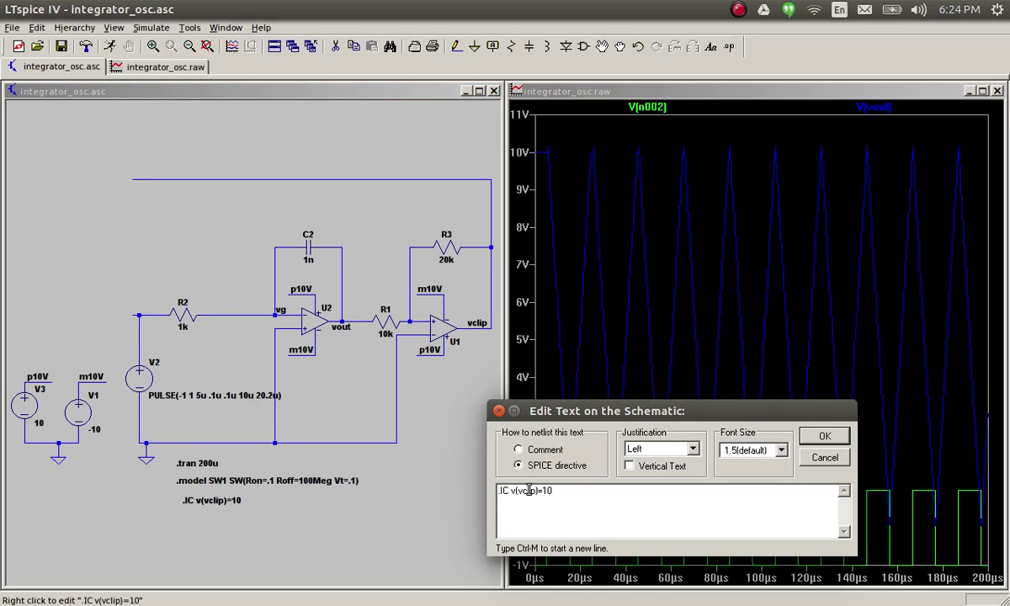
{"action": "double_click", "coordinate": [528, 491]}
{"action": "type", "text": "v"}
{"action": "key", "text": "Return"}
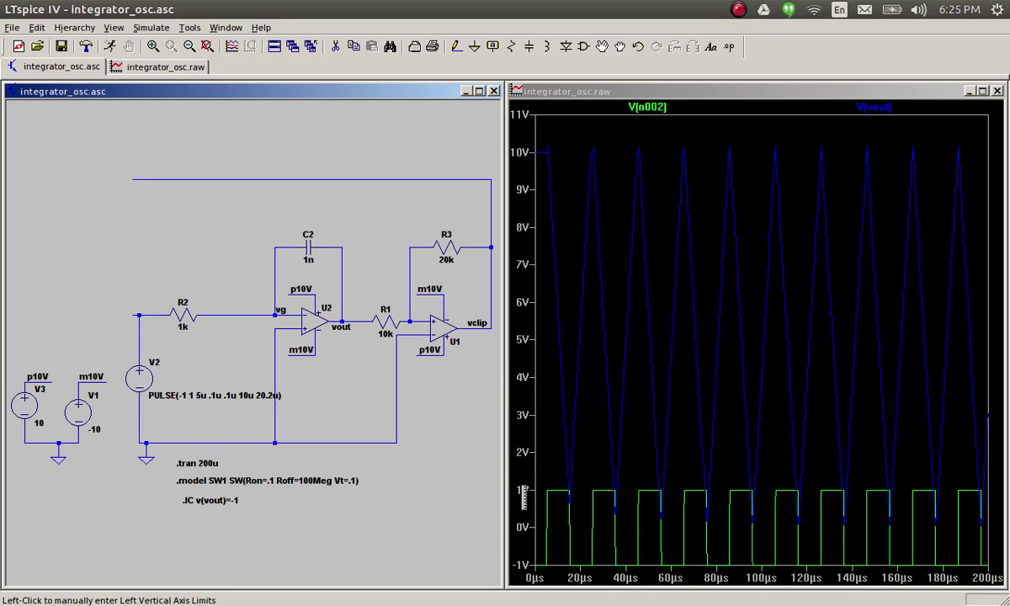
{"action": "left_click", "coordinate": [109, 48]}
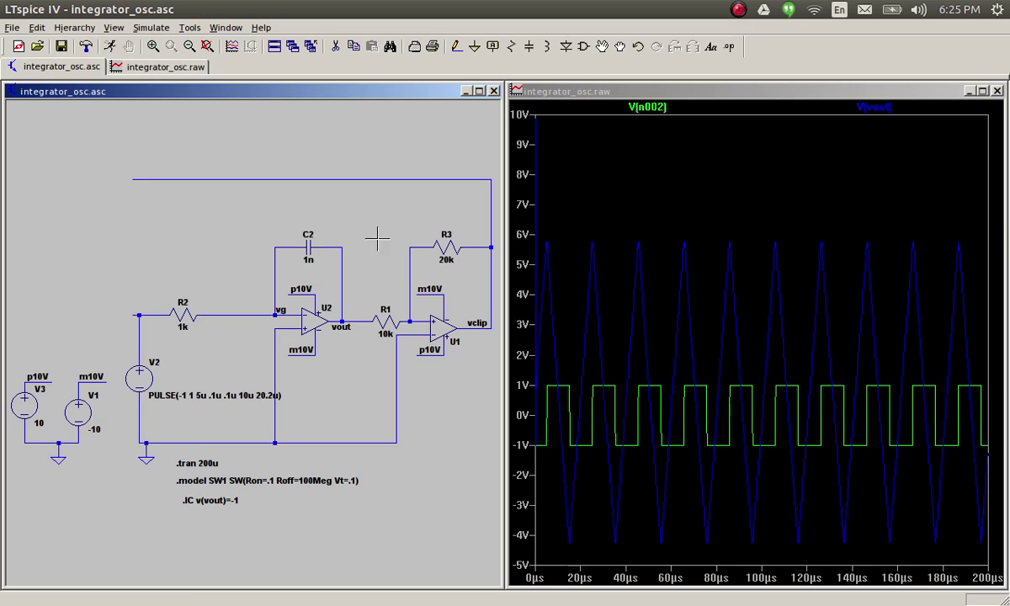
Step: Plot V(vclip), set V2's Vinitial to -10 and Von to 10, and re-run
{"action": "left_click", "coordinate": [492, 304]}
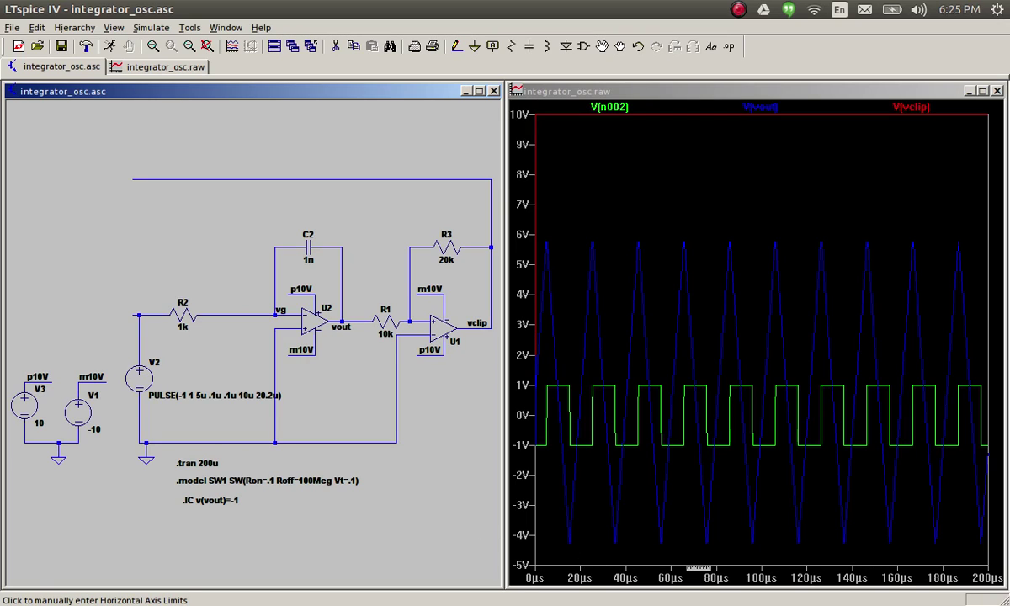
{"action": "right_click", "coordinate": [137, 377]}
{"action": "left_click", "coordinate": [475, 327]}
{"action": "type", "text": "0"}
{"action": "key", "text": "Tab"}
{"action": "type", "text": "10"}
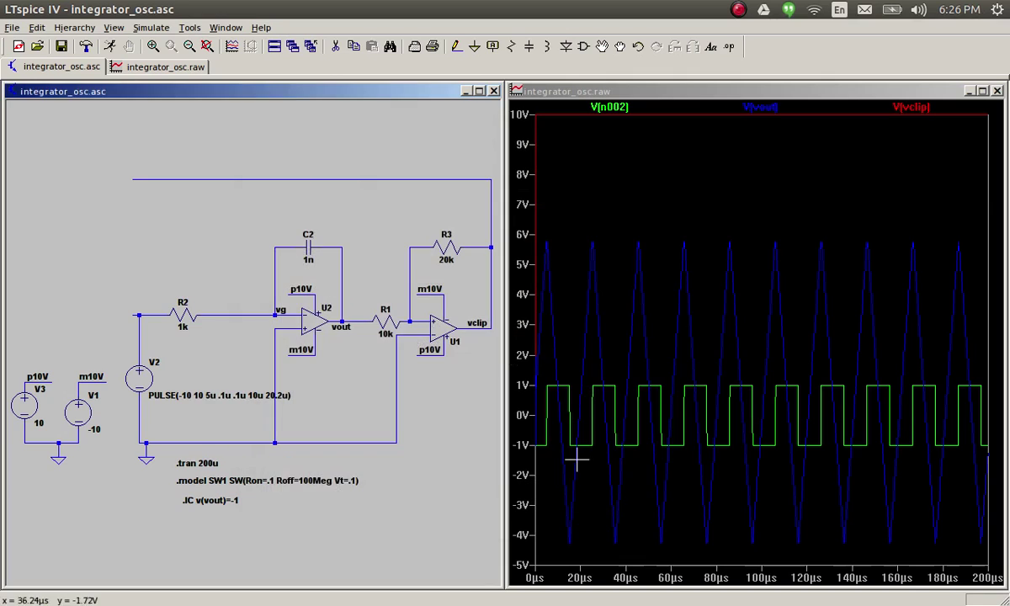
{"action": "left_click", "coordinate": [698, 490]}
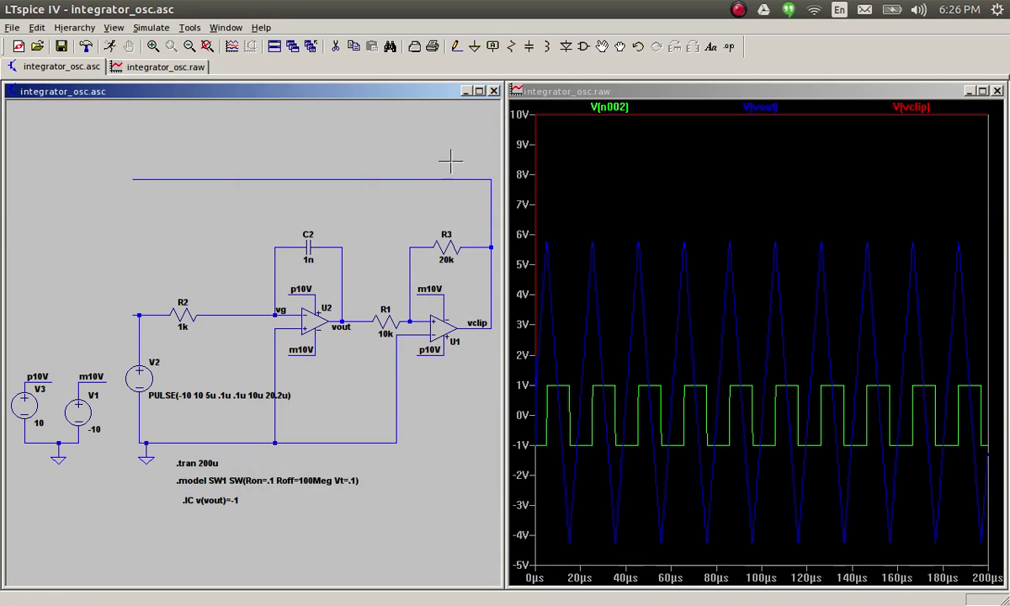
{"action": "left_click", "coordinate": [107, 49]}
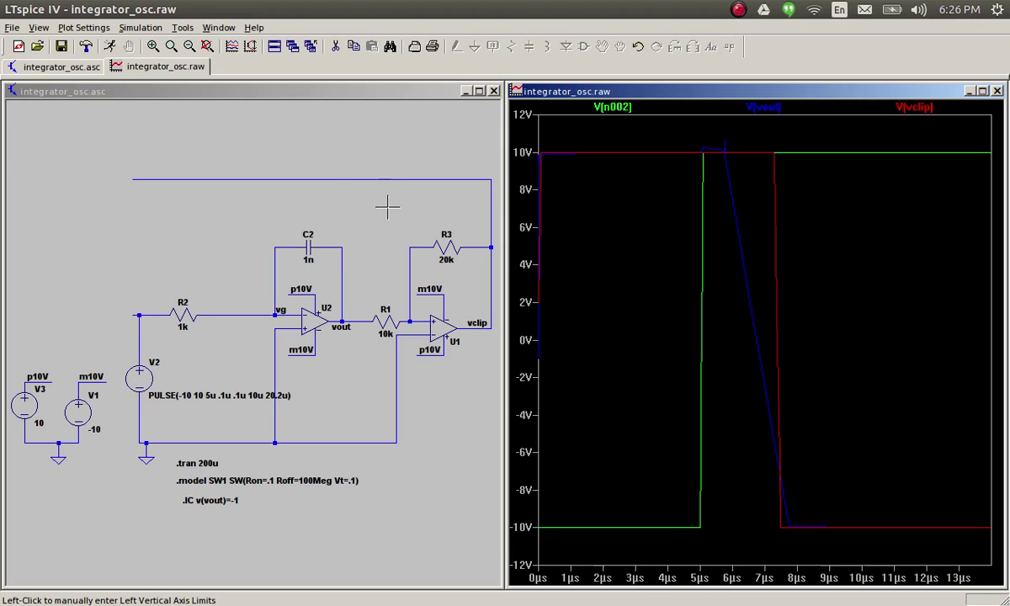
Step: Divide V2's Tdelay, Trise, Tfall, Ton and Tperiod by ten, giving PULSE(-10 10 .5u .01u .01u 1u 2.02u)
{"action": "right_click", "coordinate": [135, 362]}
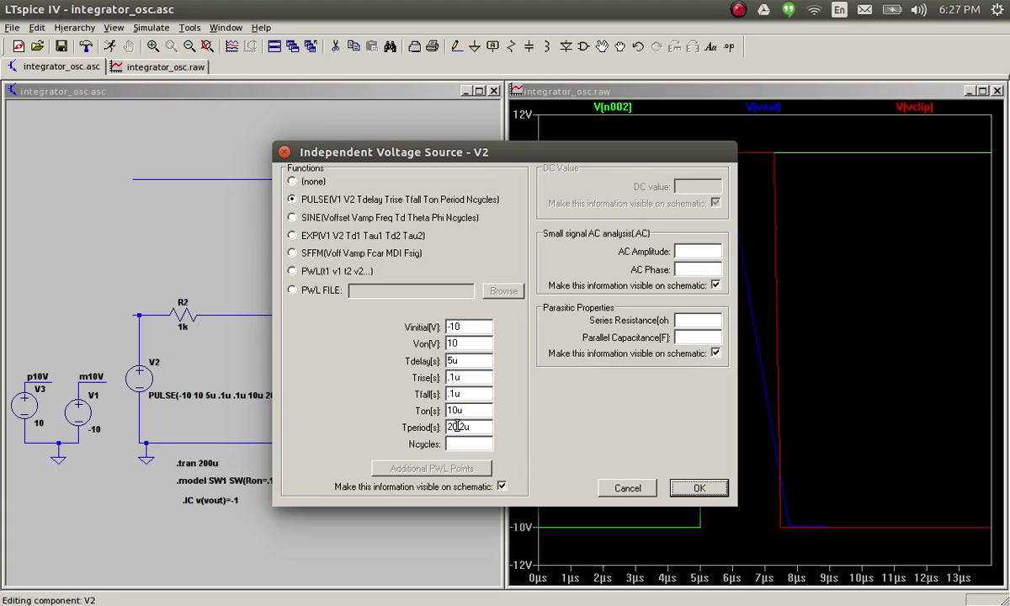
{"action": "type", "text": "0"}
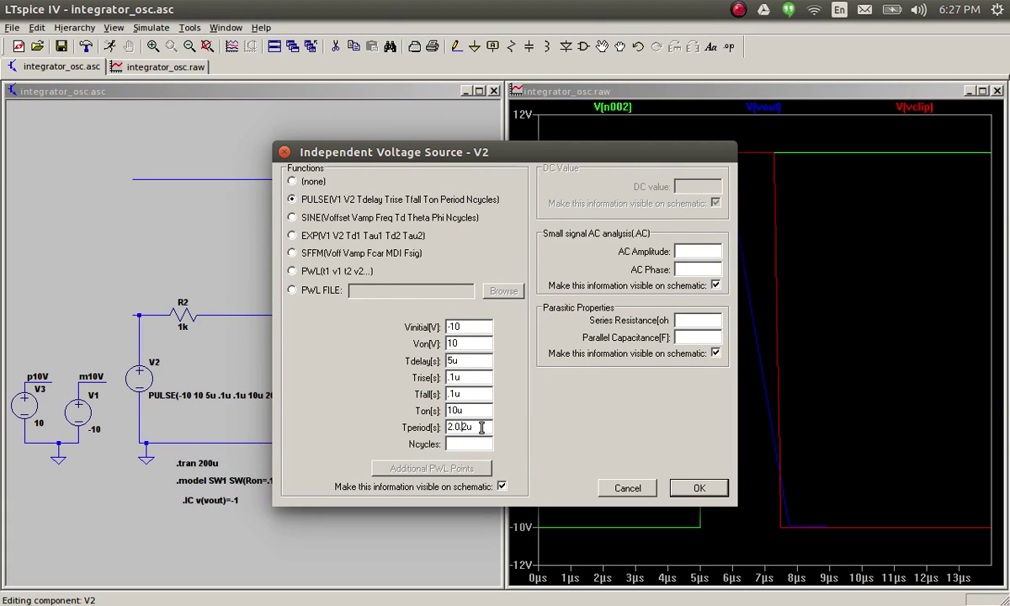
{"action": "left_click", "coordinate": [455, 411]}
{"action": "type", "text": "."}
{"action": "left_click", "coordinate": [450, 393]}
{"action": "type", "text": "0"}
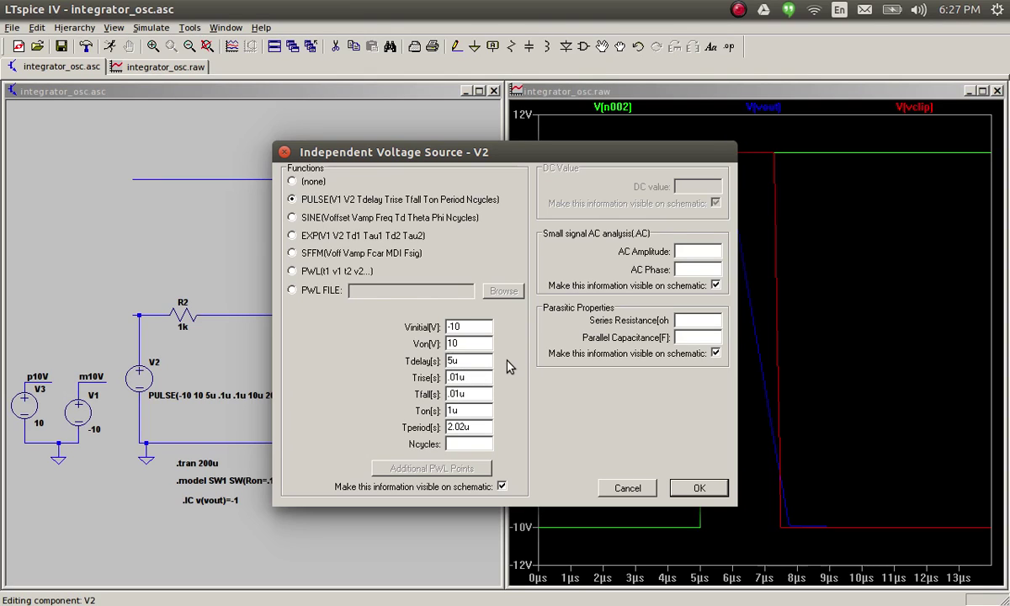
{"action": "left_click", "coordinate": [448, 360]}
{"action": "type", "text": "."}
{"action": "left_click", "coordinate": [699, 488]}
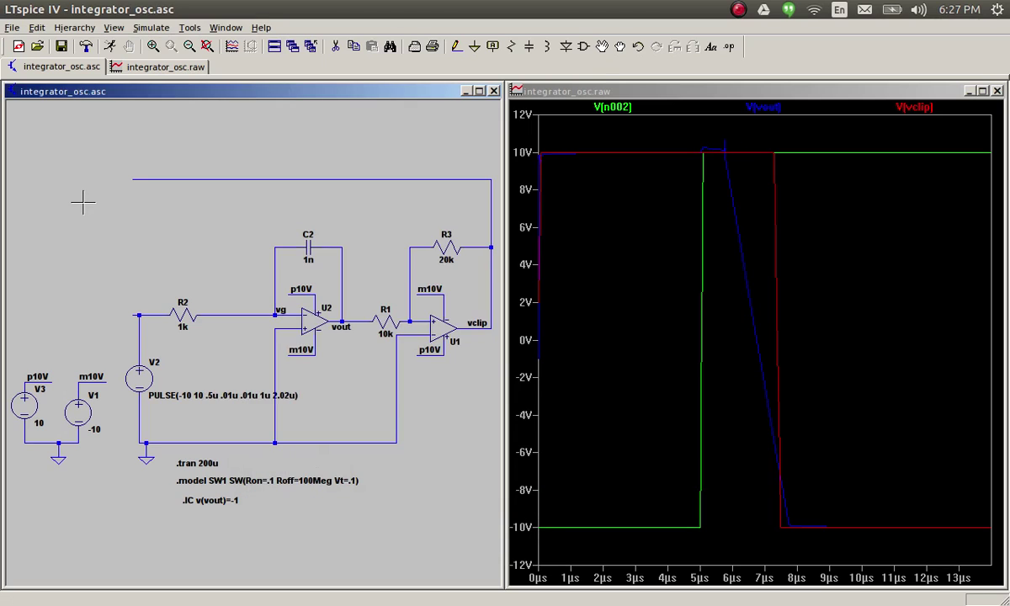
Step: Re-run the simulation and zoom the waveforms to about 47–60µs
{"action": "left_click", "coordinate": [109, 46]}
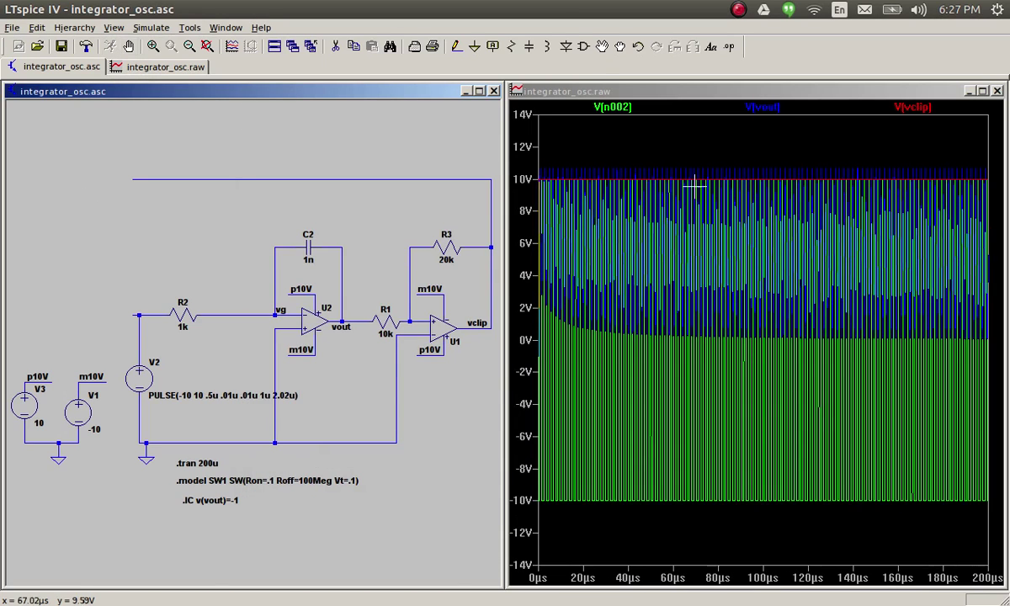
{"action": "left_click_drag", "start_coordinate": [644, 133], "coordinate": [676, 585]}
{"action": "left_click_drag", "start_coordinate": [628, 358], "coordinate": [795, 26]}
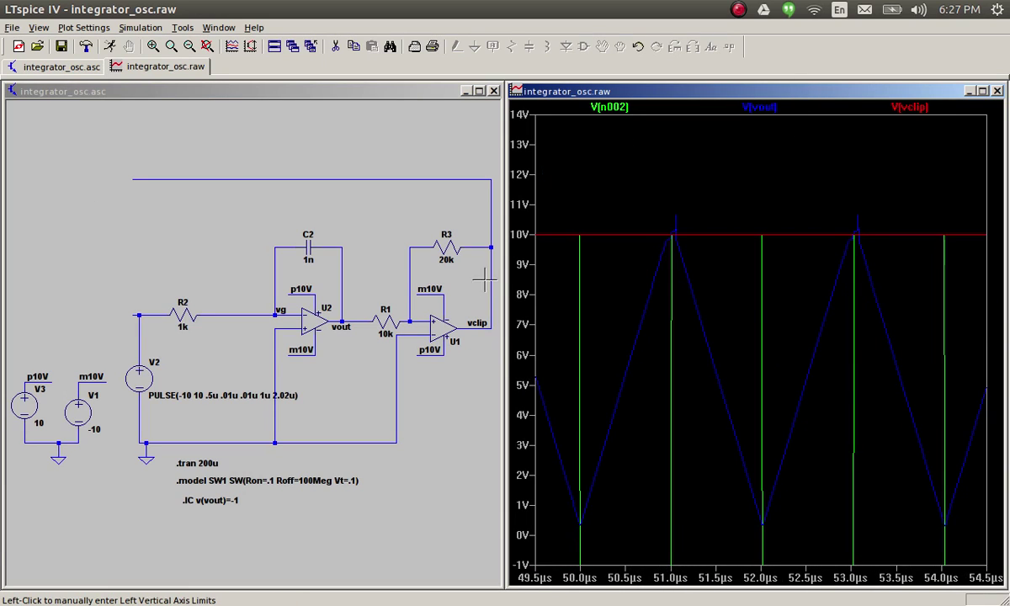
Step: Plot V(n002) and V(vout), fit the full 0–200µs run, then zoom to 0–12µs
{"action": "left_click", "coordinate": [152, 315]}
{"action": "left_click", "coordinate": [152, 315]}
{"action": "left_click", "coordinate": [362, 323]}
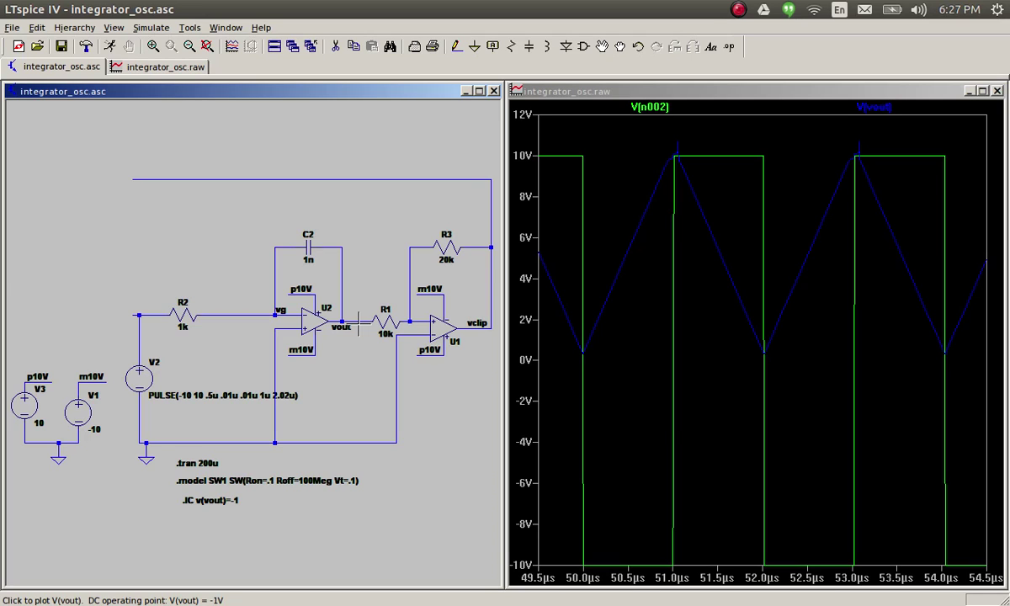
{"action": "right_click", "coordinate": [665, 424]}
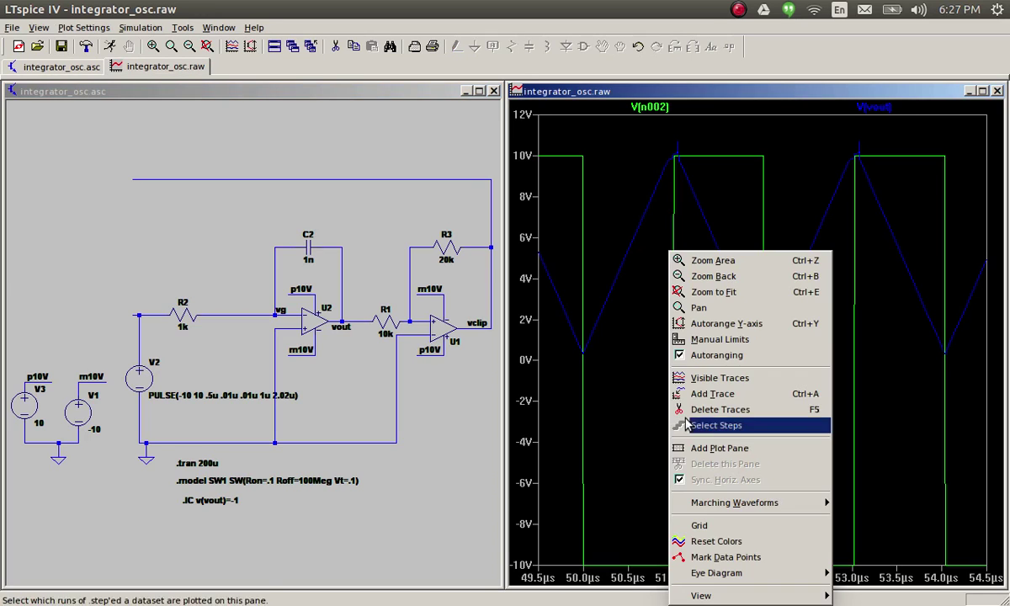
{"action": "left_click", "coordinate": [740, 292]}
{"action": "left_click_drag", "start_coordinate": [564, 135], "coordinate": [515, 599]}
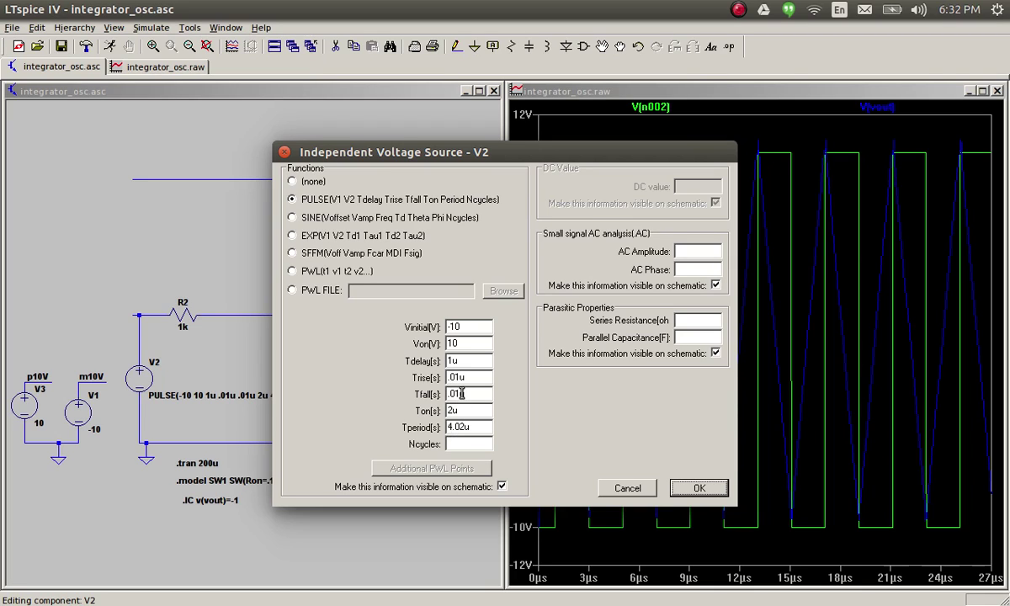
Step: Confirm V2's pulse with 1u delay, 2u on-time and 4.02u period
{"action": "left_click", "coordinate": [688, 489]}
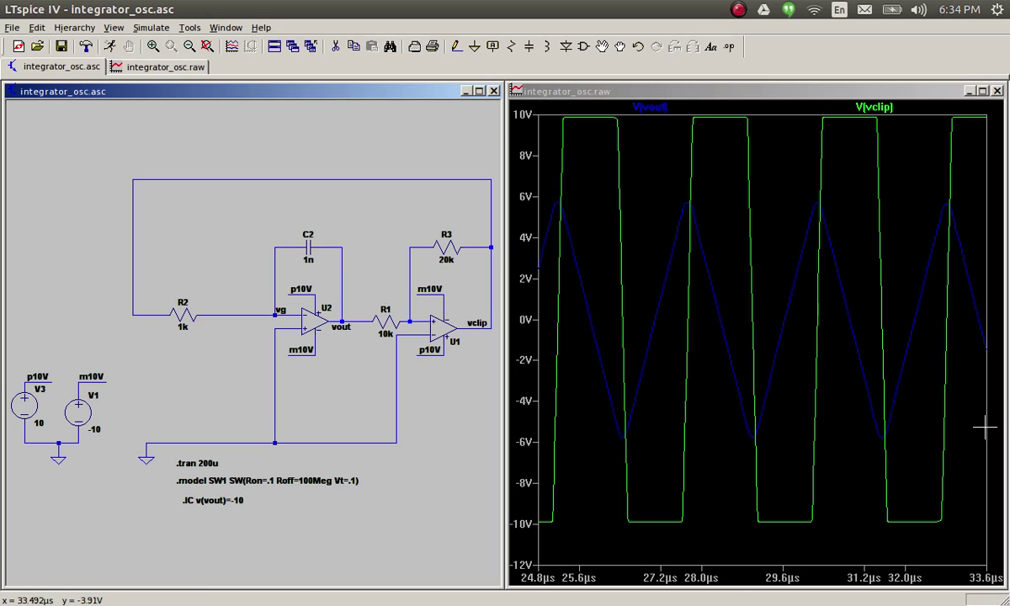
Step: Zoom in on the triangle peak near 27.8µs
{"action": "left_click", "coordinate": [695, 354]}
{"action": "right_click", "coordinate": [695, 353]}
{"action": "left_click", "coordinate": [791, 201]}
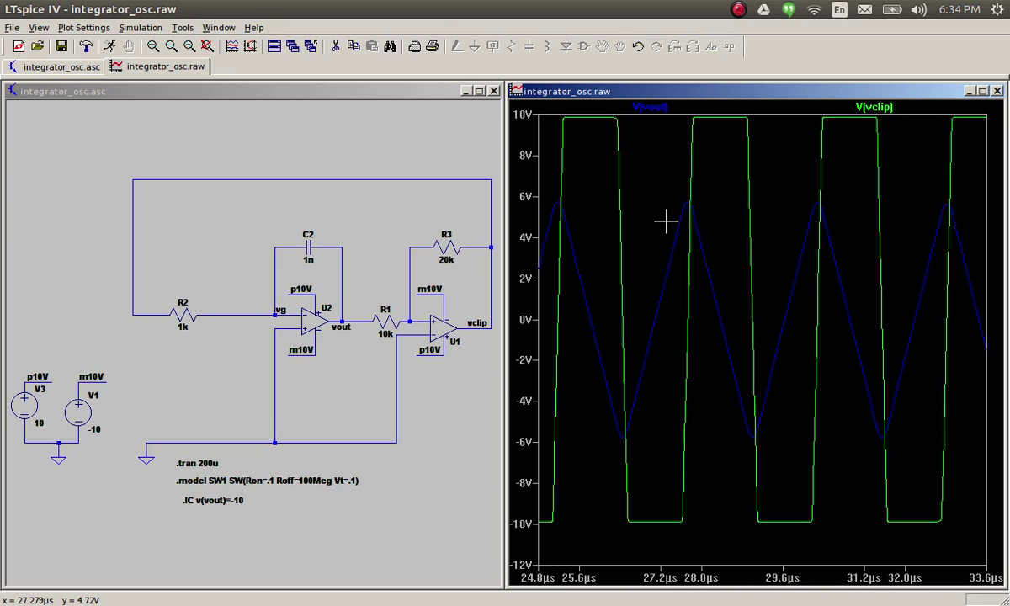
{"action": "left_click_drag", "start_coordinate": [662, 180], "coordinate": [727, 313]}
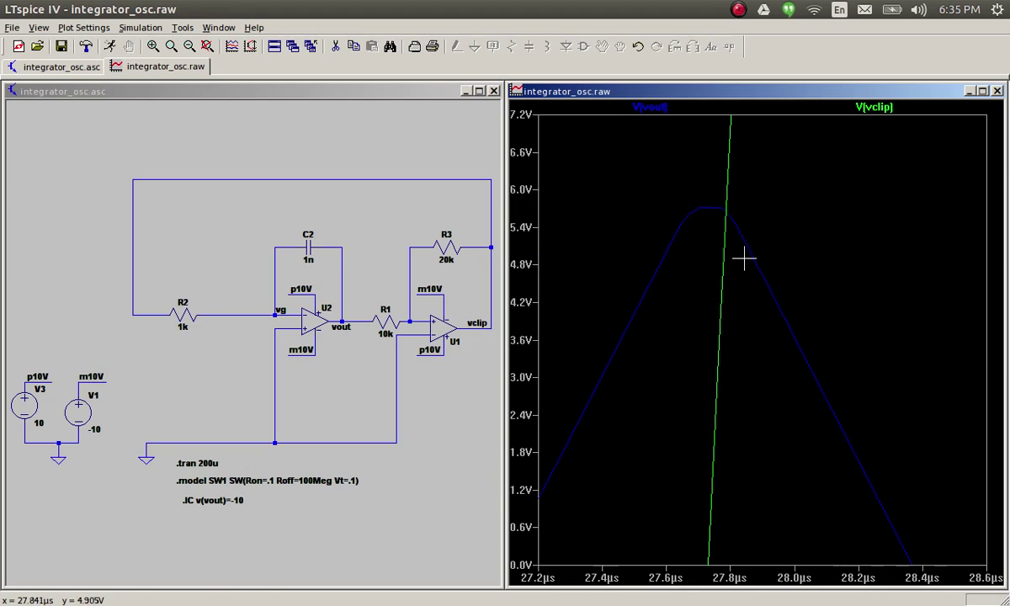
Step: Zoom back out, zoom on the square wave's rising edge, then open op-amp U1's attributes
{"action": "right_click", "coordinate": [780, 218]}
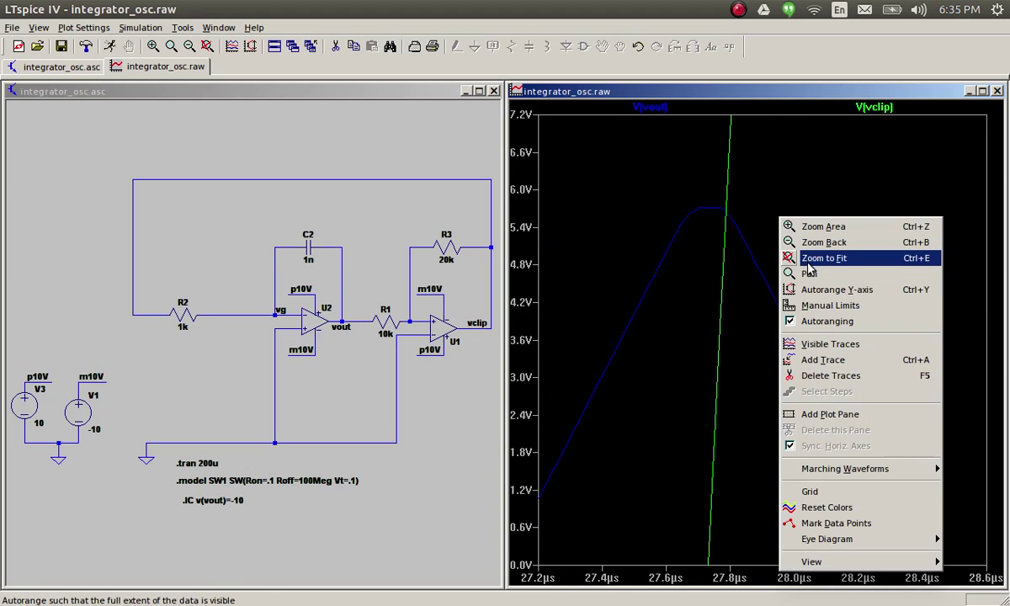
{"action": "left_click", "coordinate": [809, 243]}
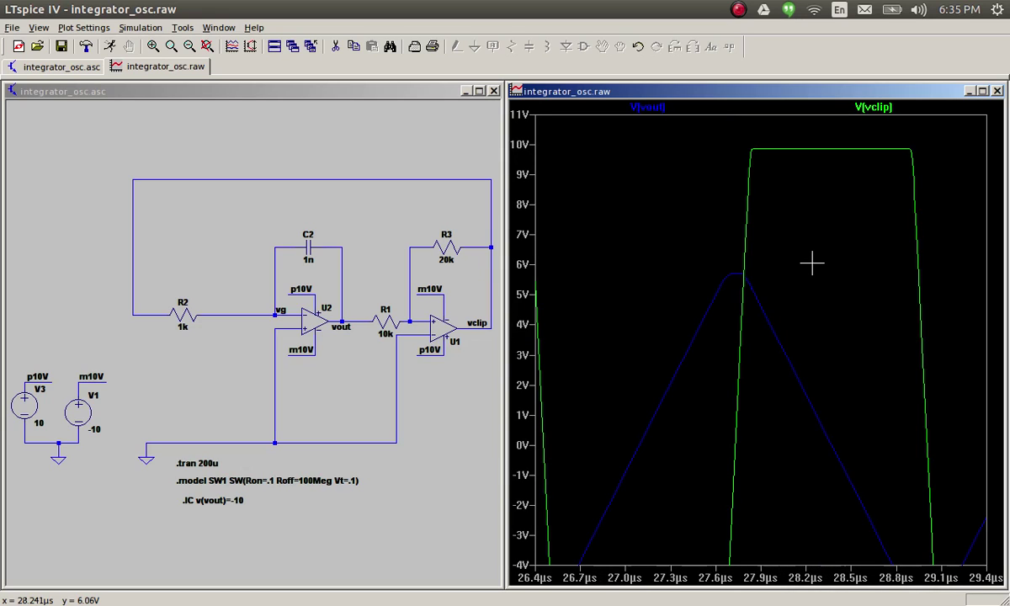
{"action": "key", "text": "ctrl+b"}
{"action": "left_click_drag", "start_coordinate": [735, 241], "coordinate": [794, 579]}
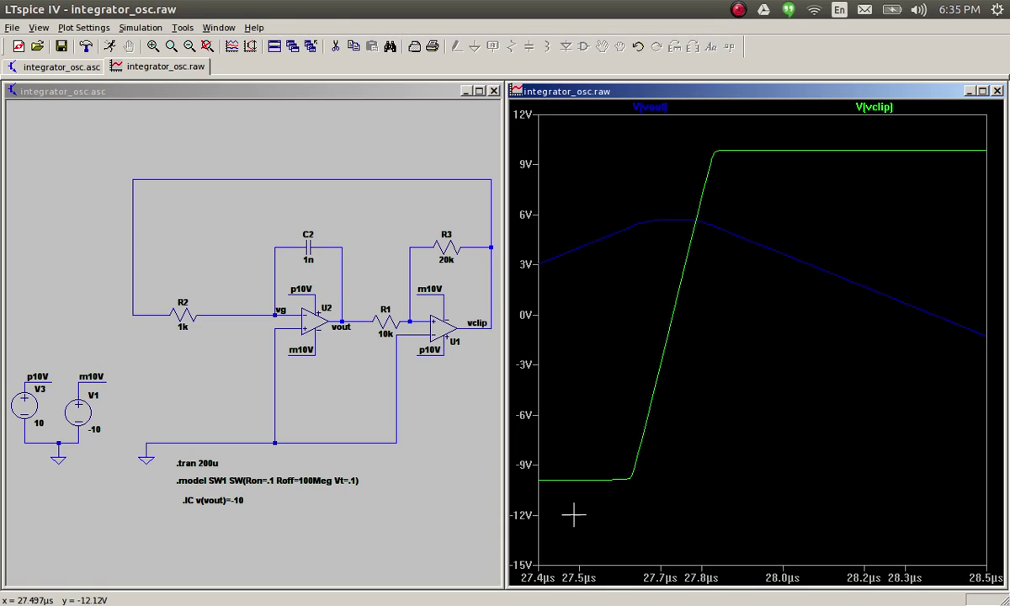
{"action": "right_click", "coordinate": [442, 329]}
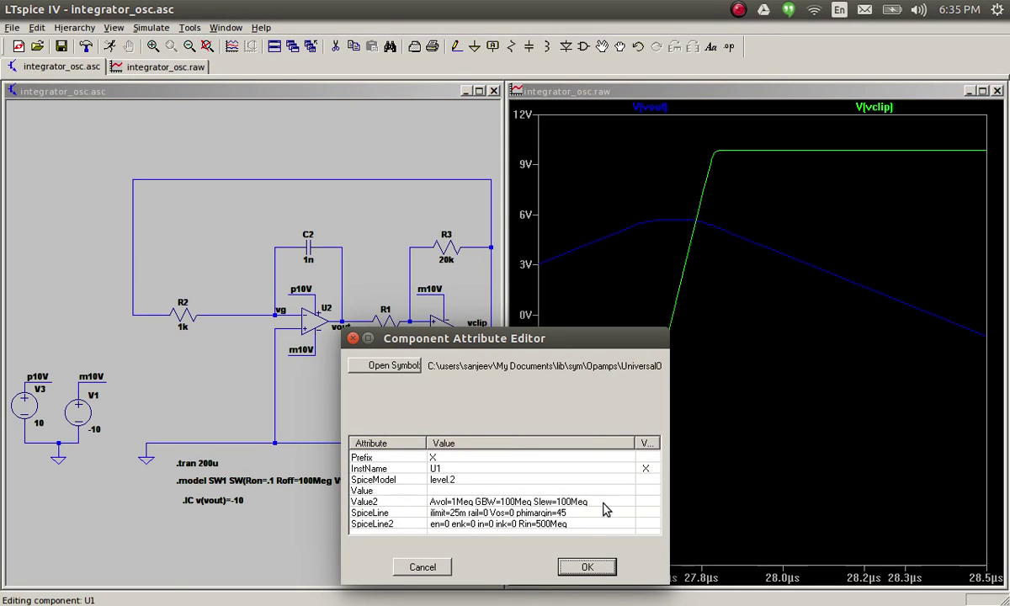
Step: Lower U1's Value2 to GBW=10Meg and Slew=10Meg
{"action": "left_click", "coordinate": [511, 501]}
{"action": "left_click", "coordinate": [511, 502]}
{"action": "key", "text": "BackSpace"}
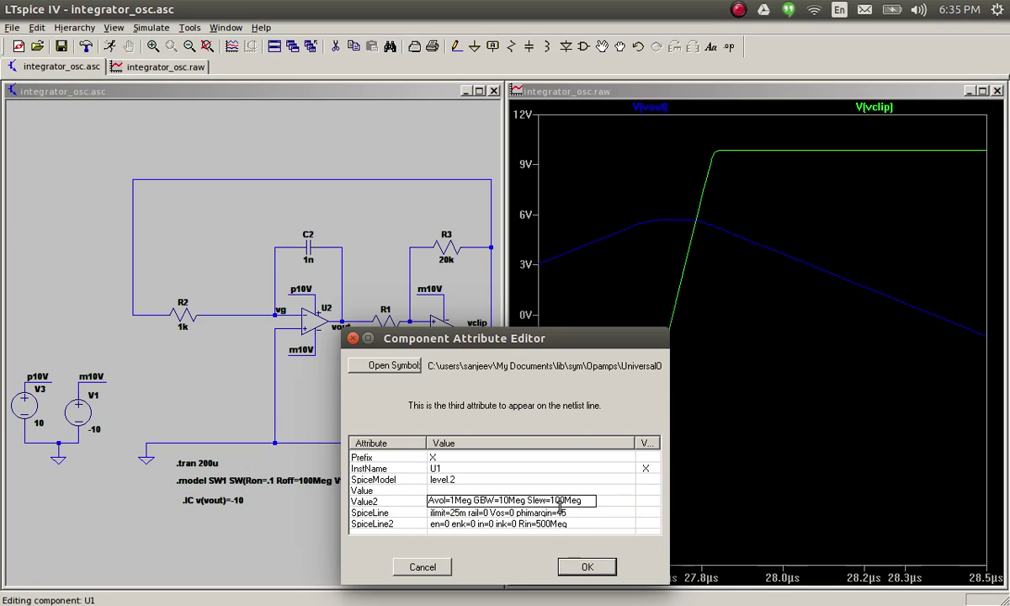
{"action": "key", "text": "BackSpace"}
{"action": "left_click", "coordinate": [587, 567]}
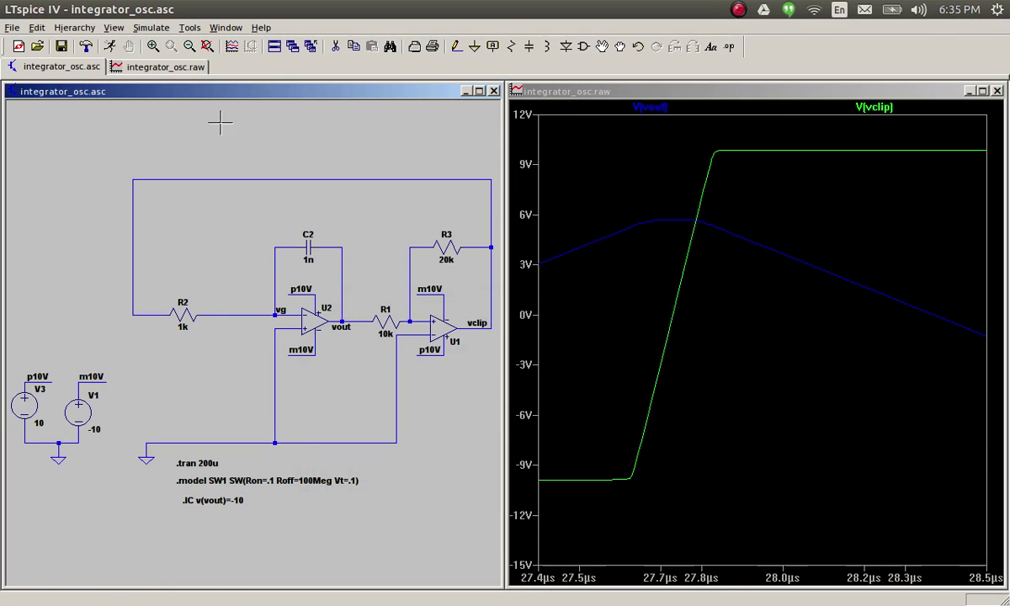
Step: Re-run the simulation and zoom to 52–64µs of the waveforms
{"action": "left_click", "coordinate": [112, 49]}
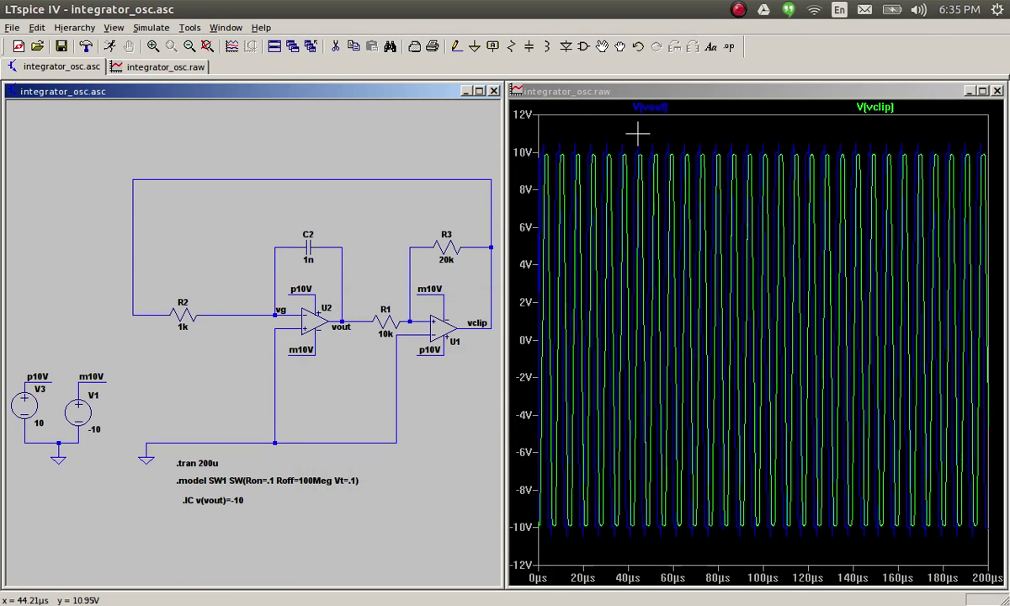
{"action": "left_click_drag", "start_coordinate": [638, 133], "coordinate": [726, 542]}
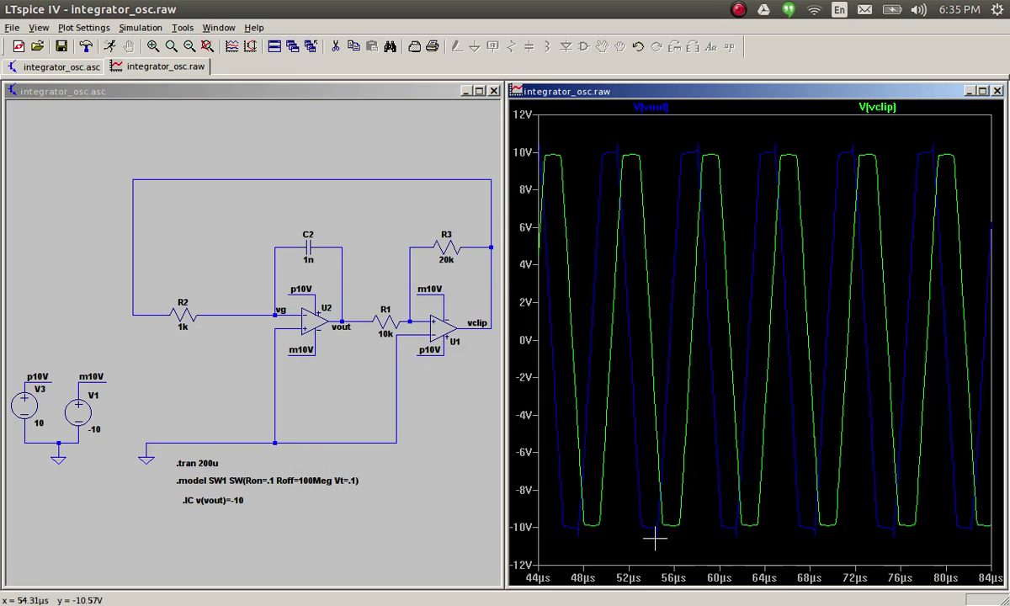
{"action": "left_click_drag", "start_coordinate": [658, 505], "coordinate": [761, 111]}
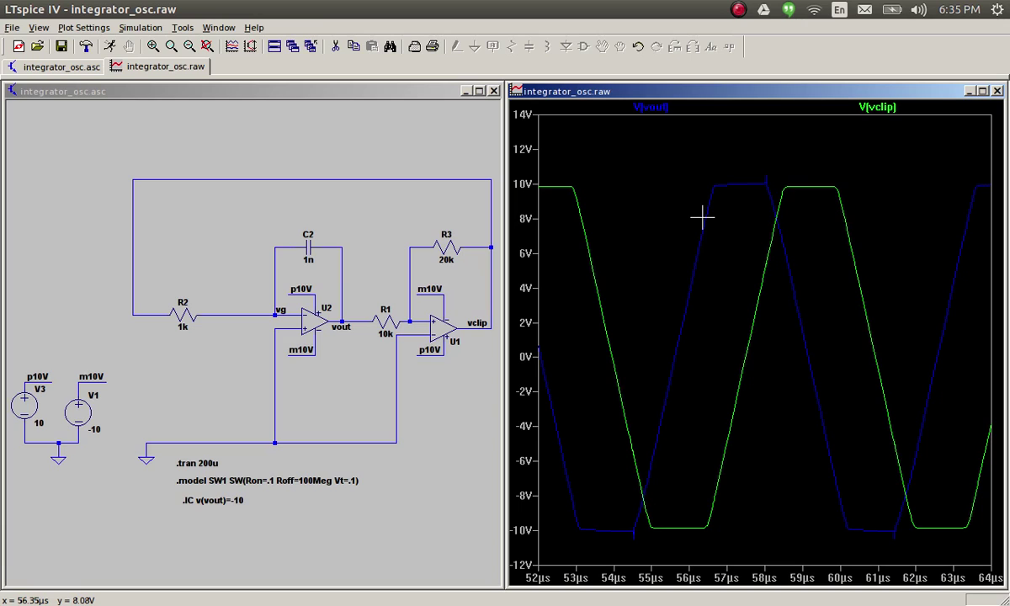
{"action": "left_click", "coordinate": [651, 107]}
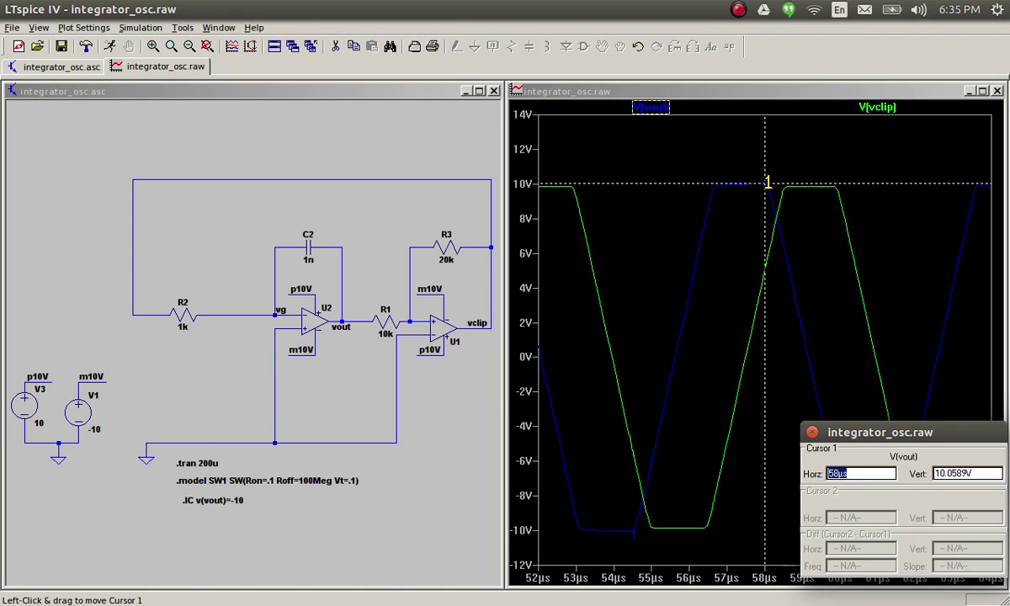
{"action": "mouse_move", "coordinate": [767, 182]}
{"action": "left_mouse_down"}
{"action": "mouse_move", "coordinate": [669, 349]}
{"action": "mouse_move", "coordinate": [677, 335]}
{"action": "left_mouse_up"}
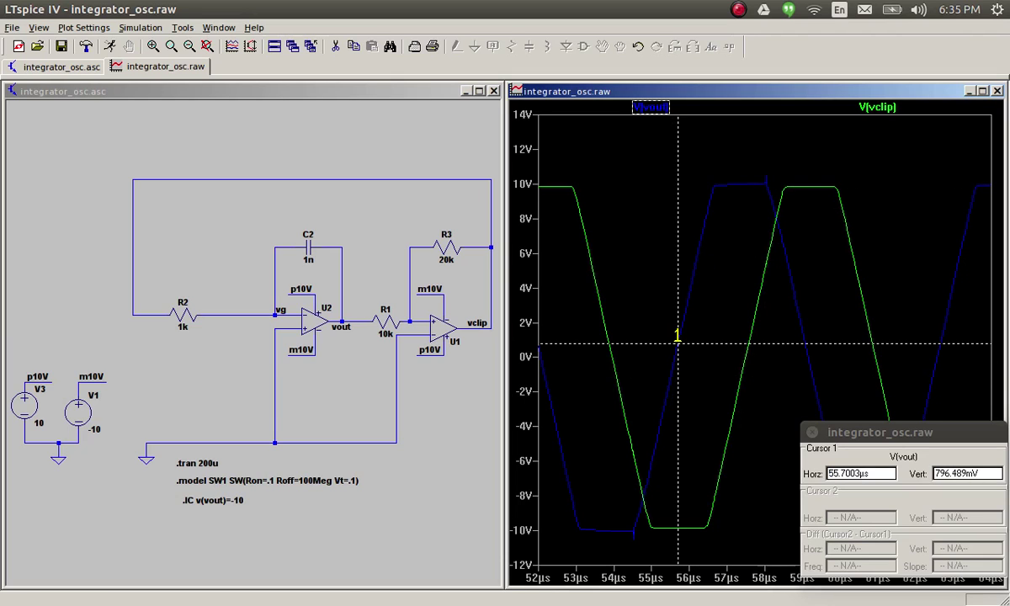
{"action": "left_click", "coordinate": [652, 107]}
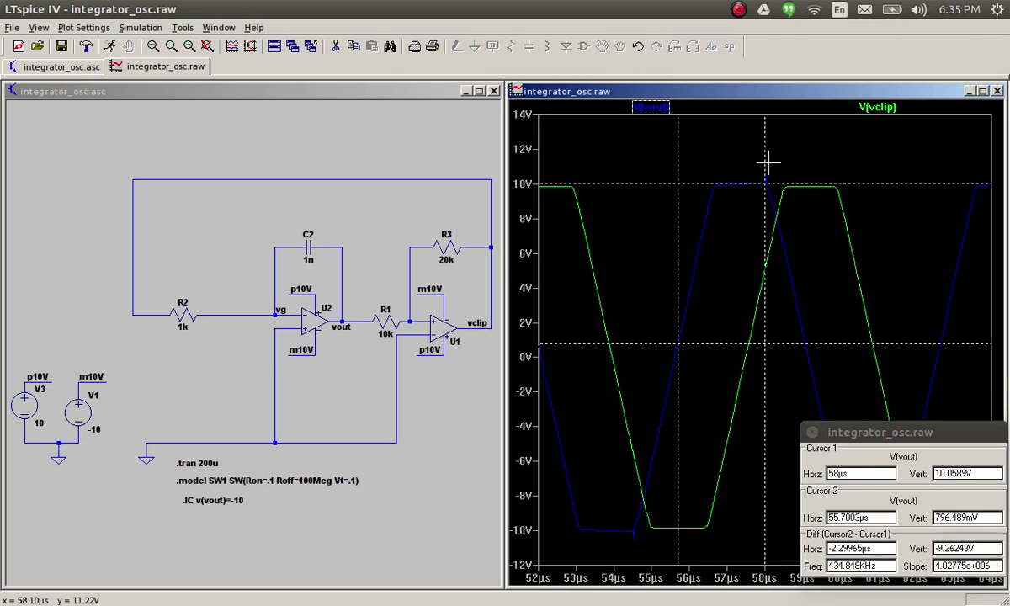
{"action": "mouse_move", "coordinate": [766, 184]}
{"action": "left_mouse_down"}
{"action": "mouse_move", "coordinate": [916, 300]}
{"action": "mouse_move", "coordinate": [942, 329]}
{"action": "mouse_move", "coordinate": [939, 342]}
{"action": "left_mouse_up"}
{"action": "left_click", "coordinate": [909, 432]}
{"action": "left_click_drag", "start_coordinate": [909, 433], "coordinate": [473, 76]}
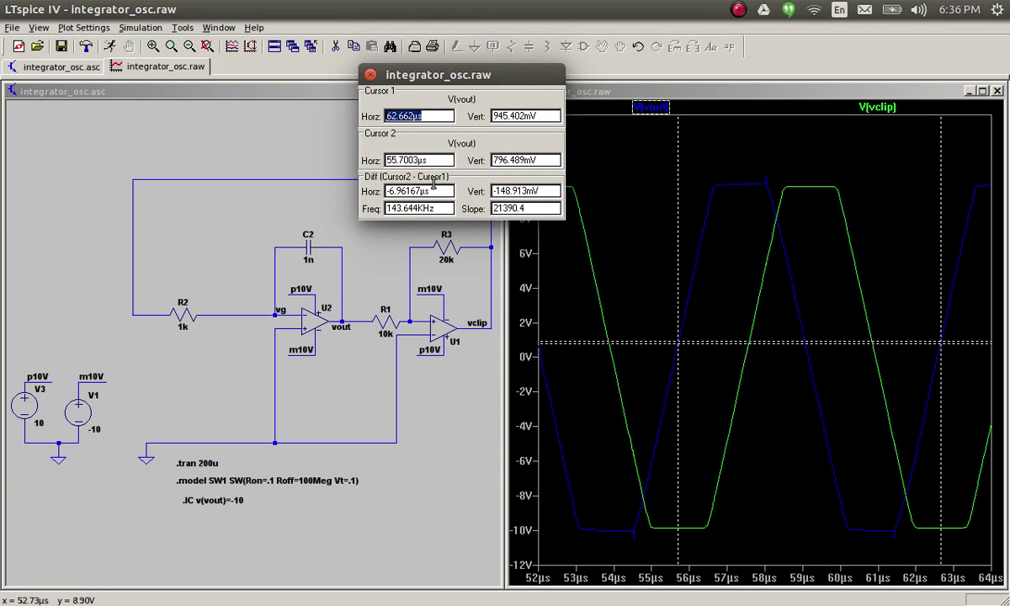
{"action": "left_click", "coordinate": [368, 77]}
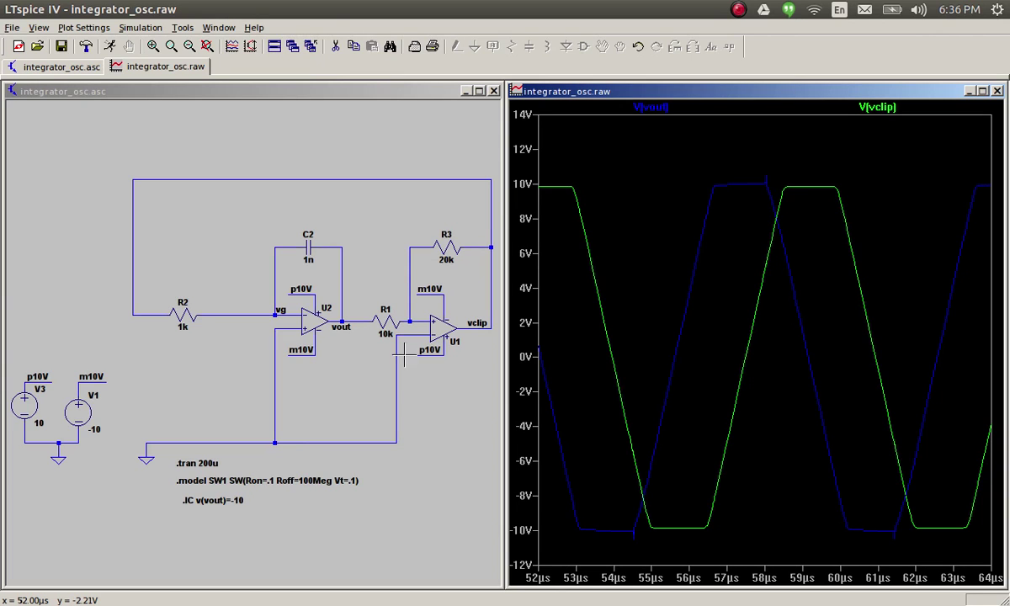
Step: Restore U1's Value2 slew rate to Slew=100Meg, leaving GBW at 10Meg
{"action": "right_click", "coordinate": [441, 331]}
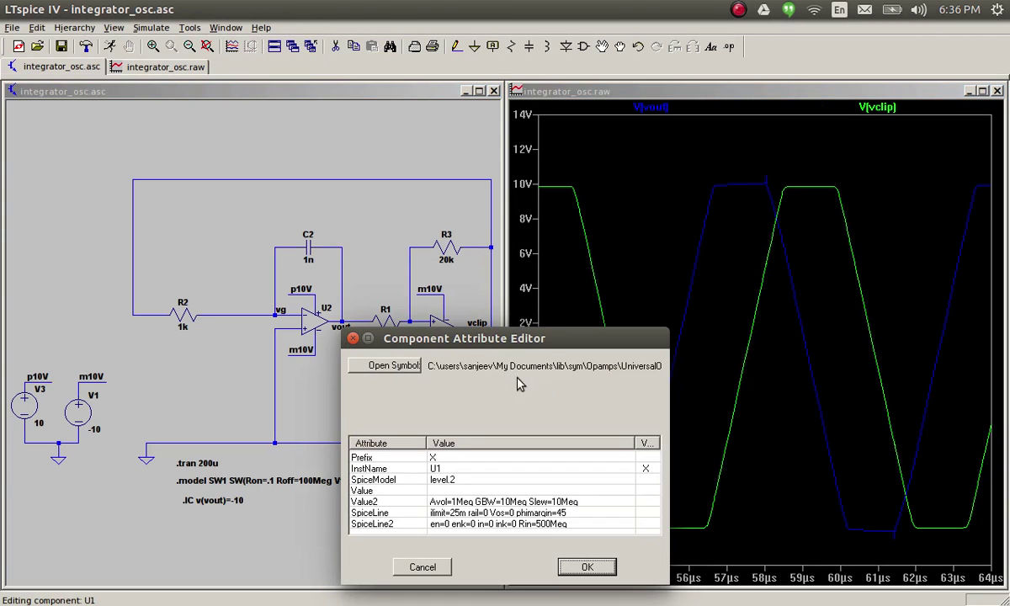
{"action": "left_click_drag", "start_coordinate": [543, 341], "coordinate": [665, 228]}
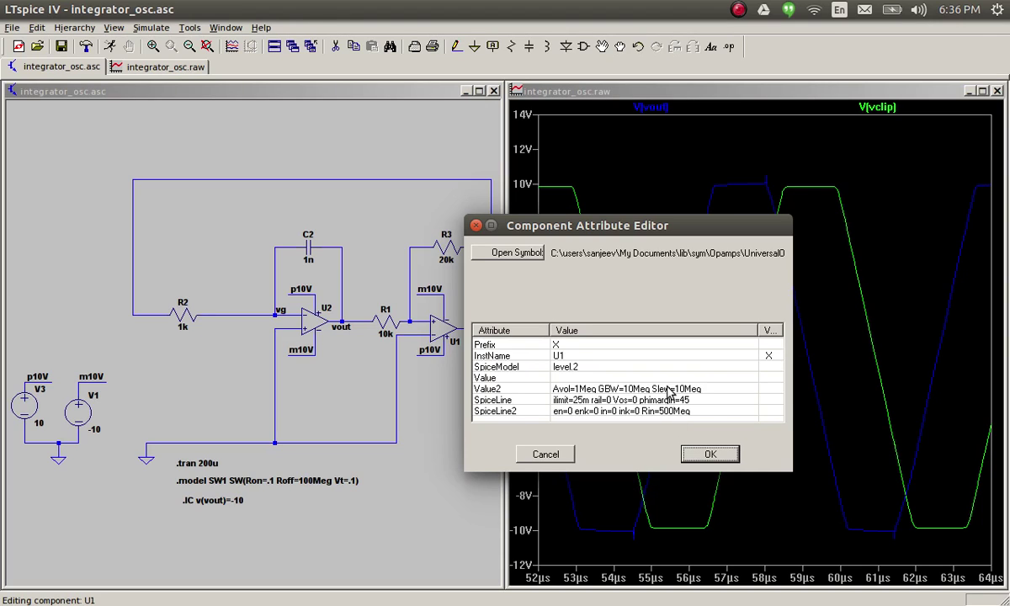
{"action": "left_click", "coordinate": [684, 389]}
{"action": "left_click", "coordinate": [683, 388]}
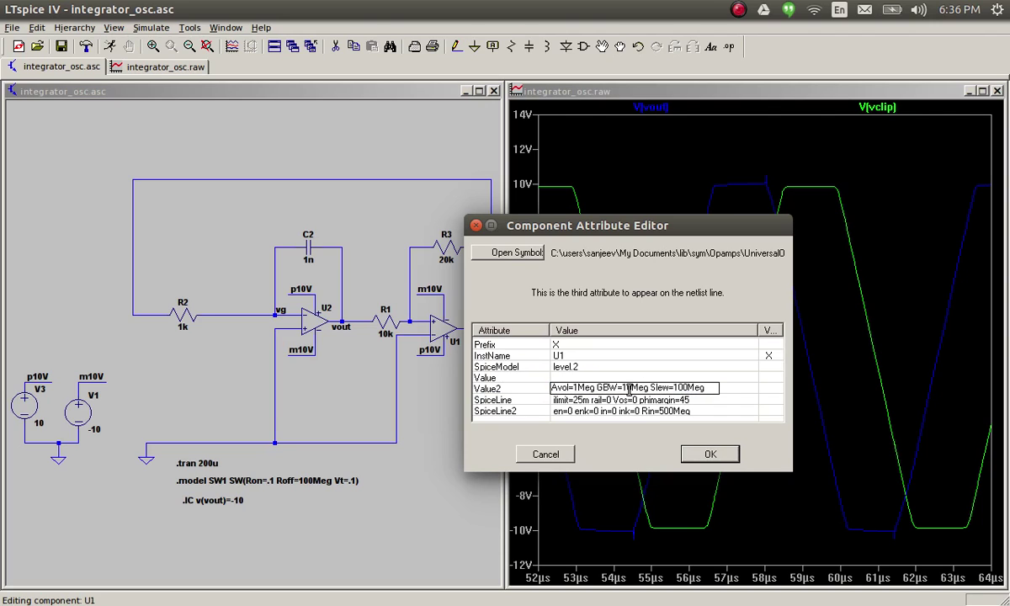
{"action": "left_click", "coordinate": [704, 452]}
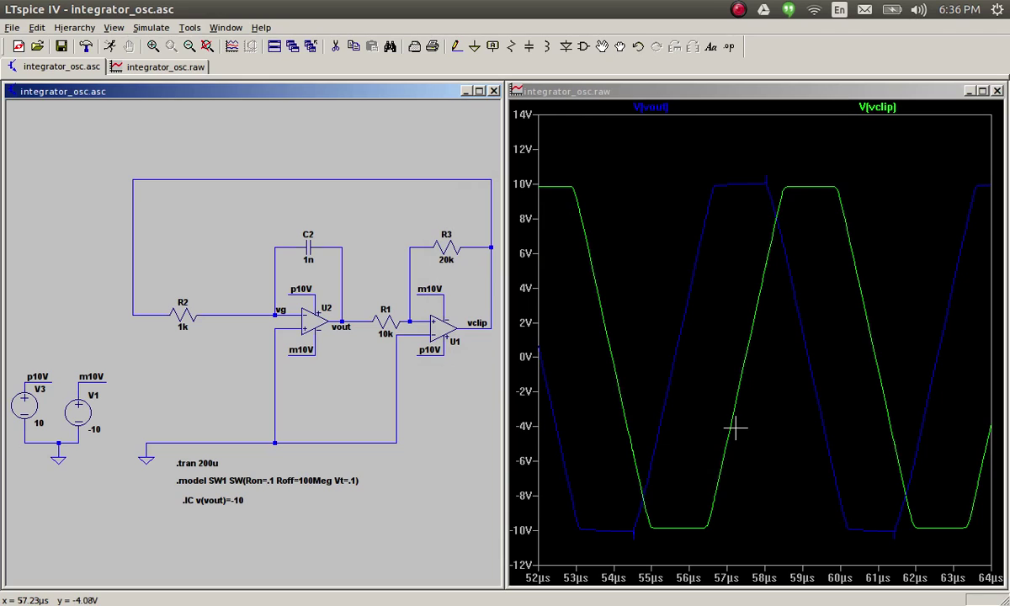
{"action": "left_click", "coordinate": [875, 107]}
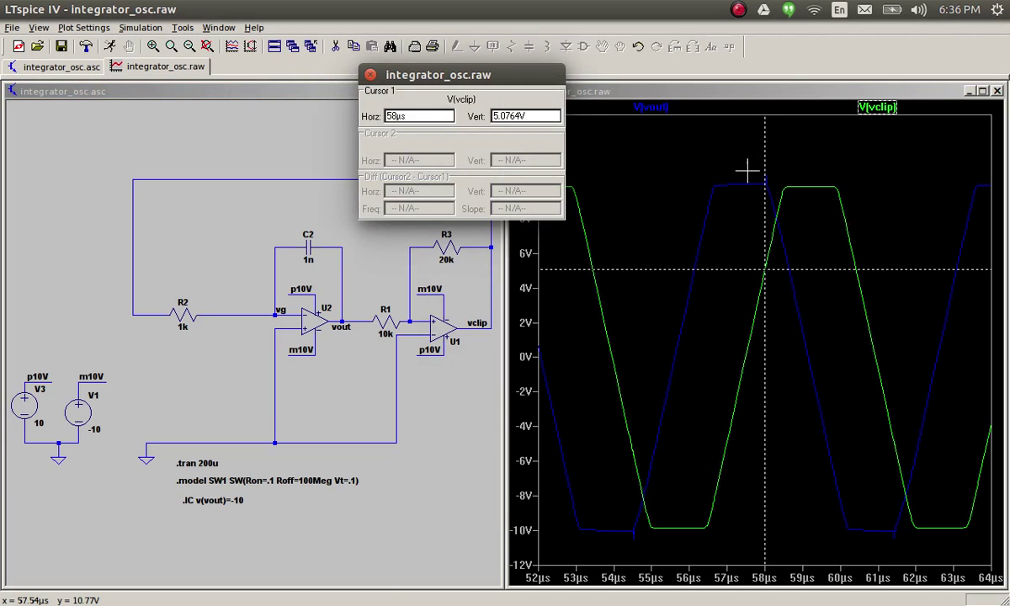
{"action": "left_click_drag", "start_coordinate": [463, 76], "coordinate": [589, 313]}
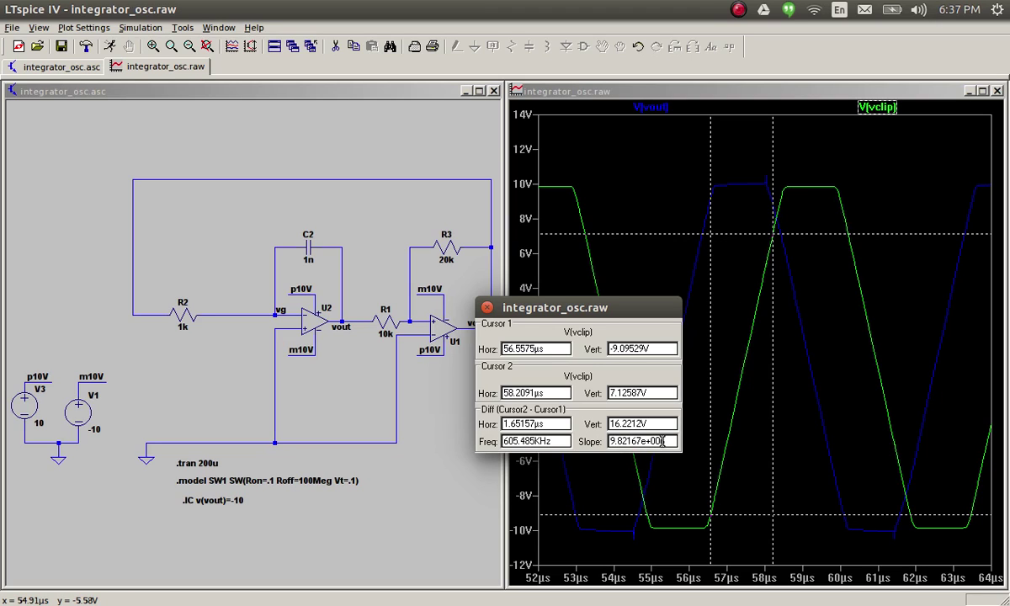
{"action": "left_click", "coordinate": [486, 307]}
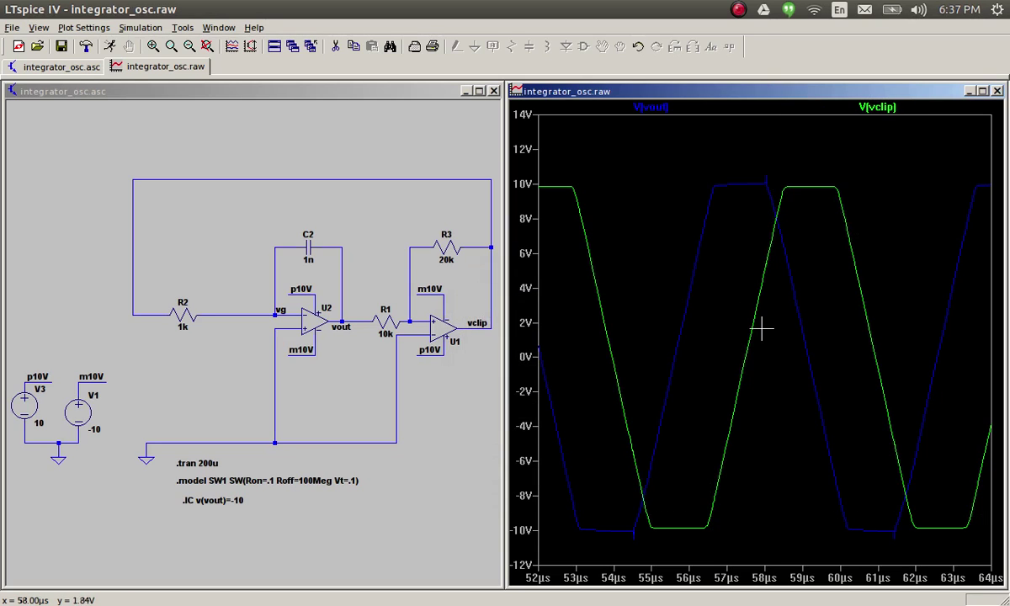
Step: Confirm U1's updated attributes, re-simulate, and zoom the plot to about 76–84µs
{"action": "right_click", "coordinate": [452, 325]}
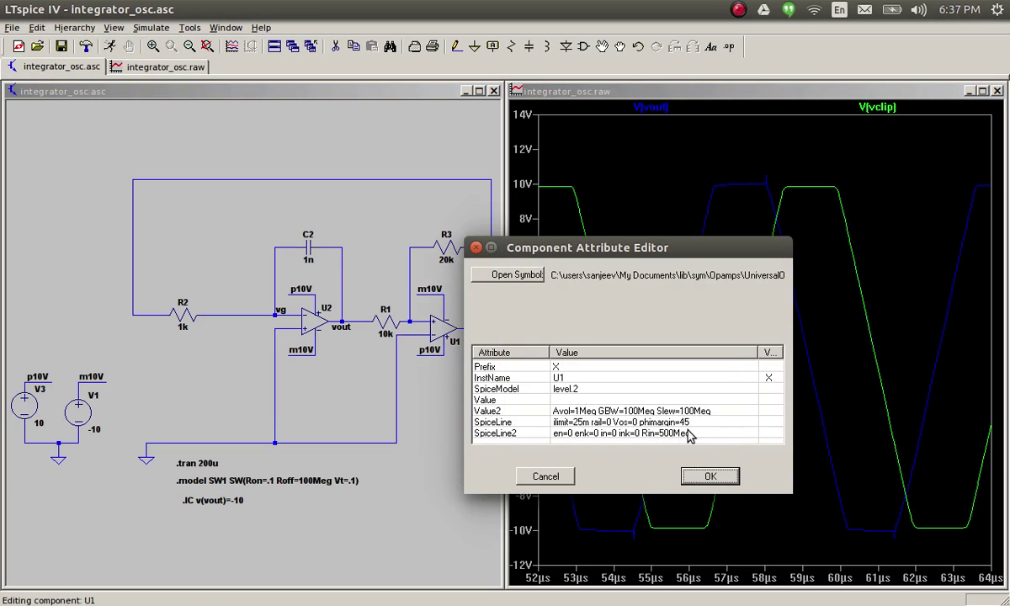
{"action": "left_click", "coordinate": [711, 476]}
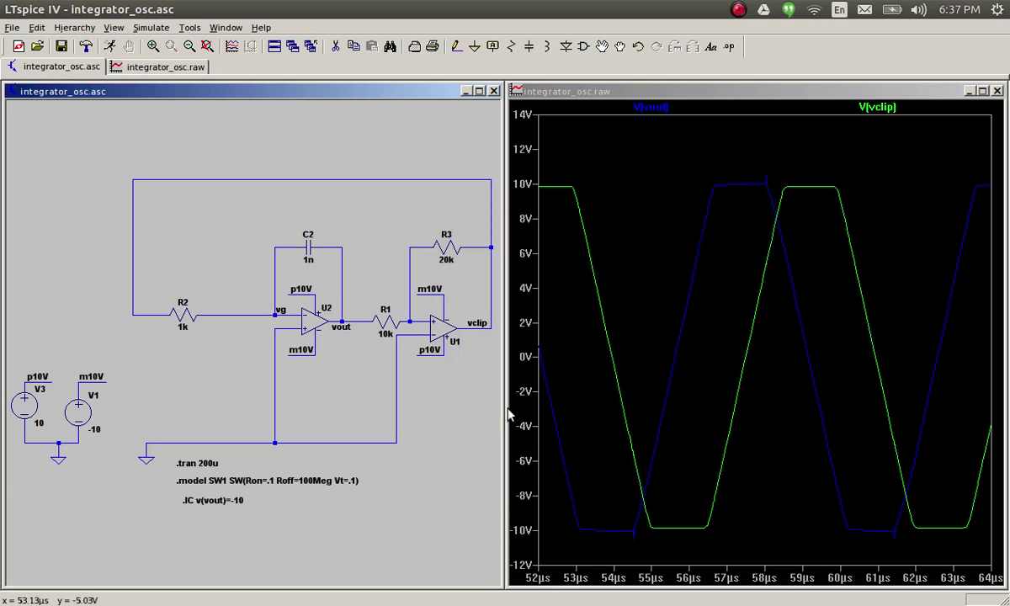
{"action": "left_click", "coordinate": [109, 47]}
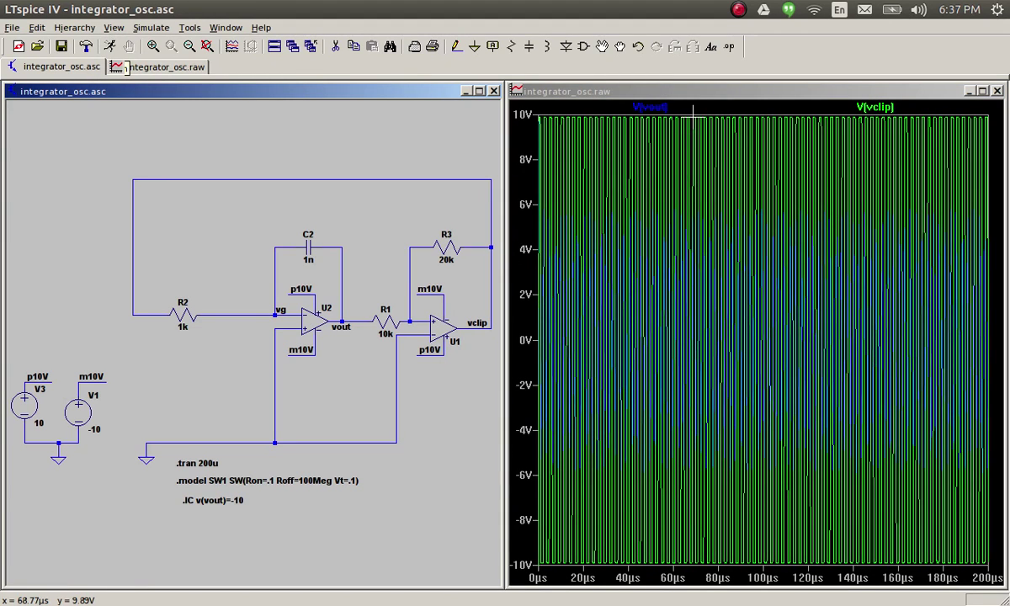
{"action": "left_click_drag", "start_coordinate": [692, 262], "coordinate": [746, 592]}
{"action": "left_click_drag", "start_coordinate": [692, 108], "coordinate": [846, 558]}
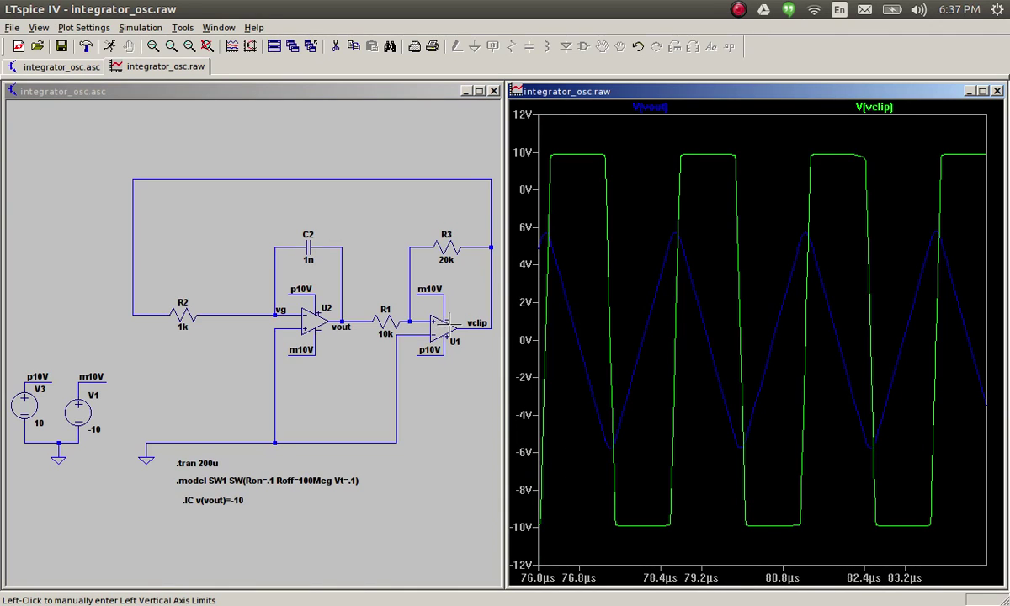
Step: Raise U1's GBW to 1000Meg, re-run, and zoom to about 66–96µs
{"action": "right_click", "coordinate": [461, 321]}
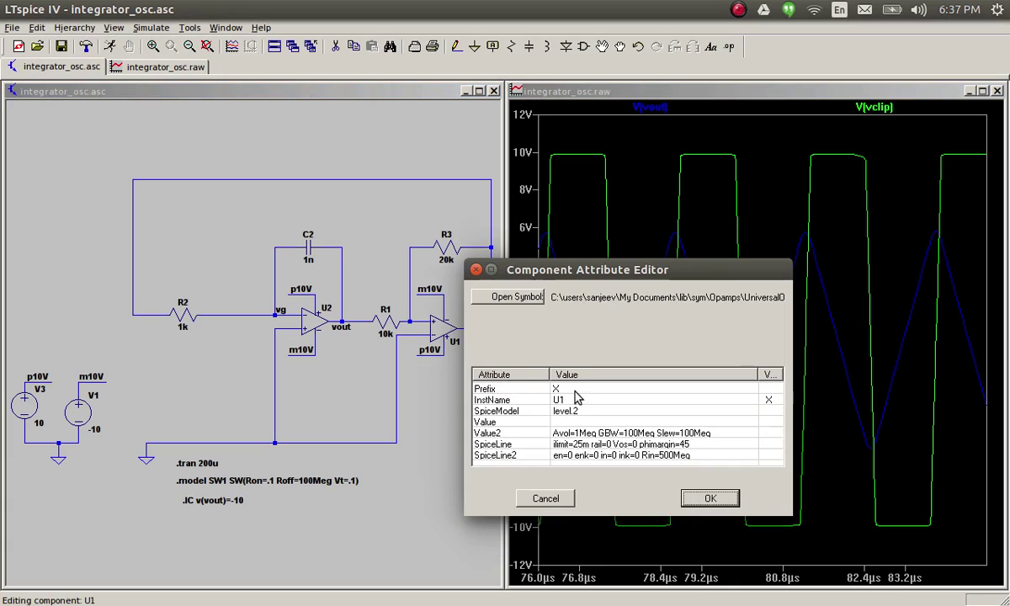
{"action": "left_click", "coordinate": [633, 433]}
{"action": "left_click", "coordinate": [632, 431]}
{"action": "type", "text": "0"}
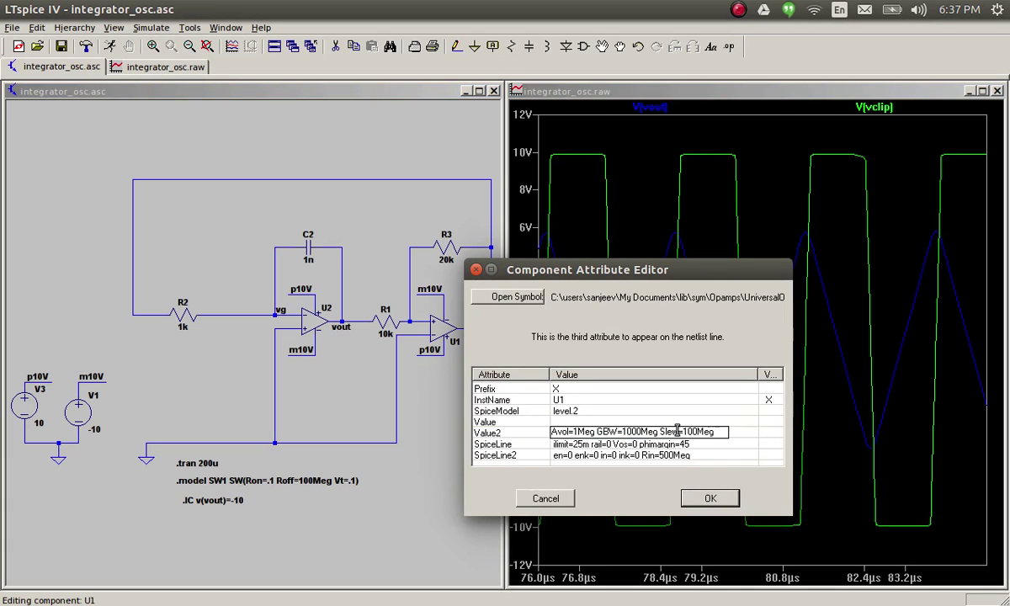
{"action": "type", "text": "00"}
{"action": "left_click_drag", "start_coordinate": [624, 269], "coordinate": [603, 171]}
{"action": "left_click", "coordinate": [703, 402]}
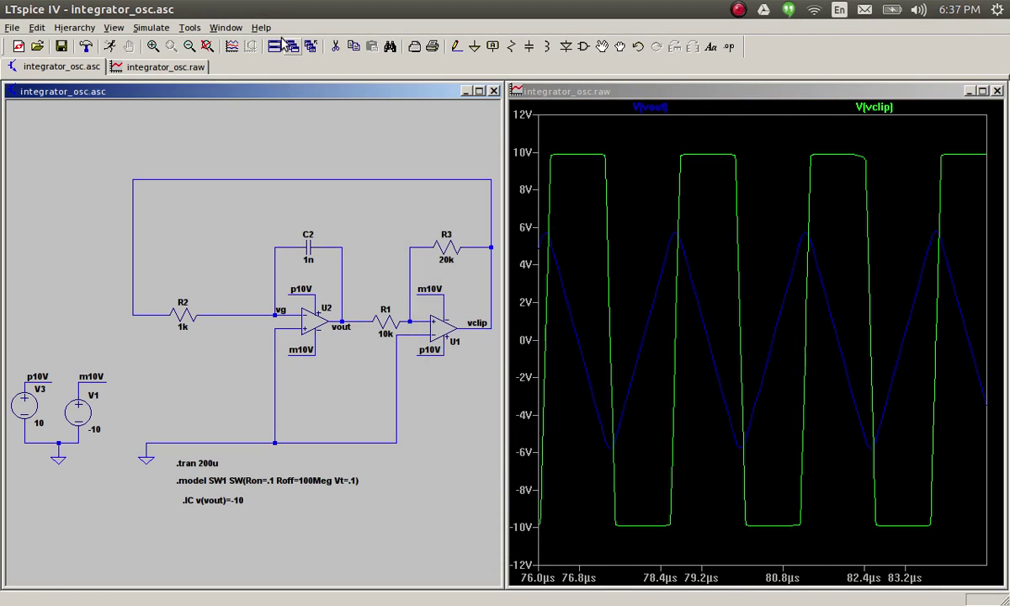
{"action": "left_click", "coordinate": [108, 48]}
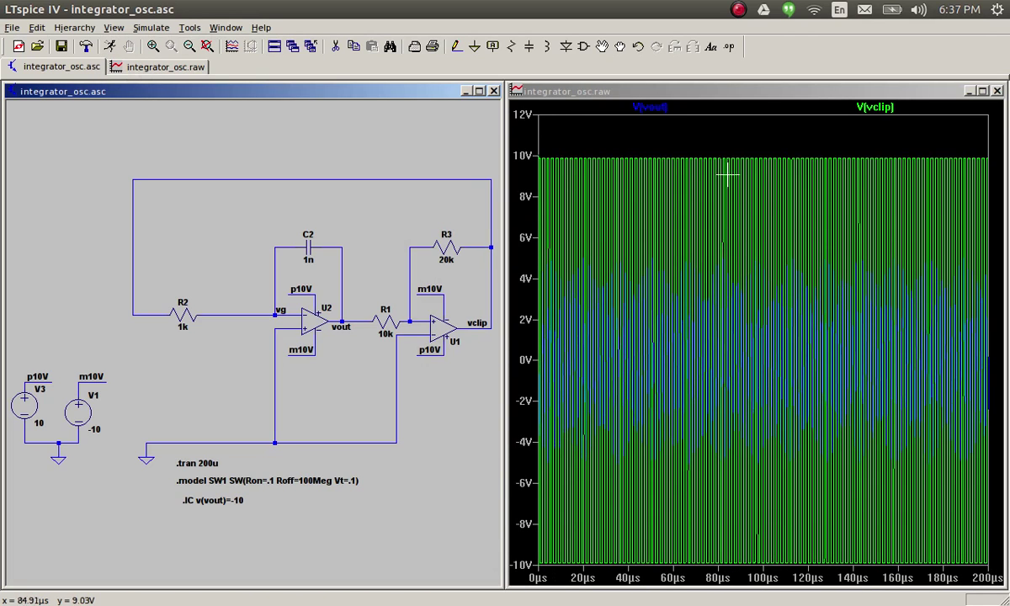
{"action": "left_click_drag", "start_coordinate": [693, 145], "coordinate": [752, 543]}
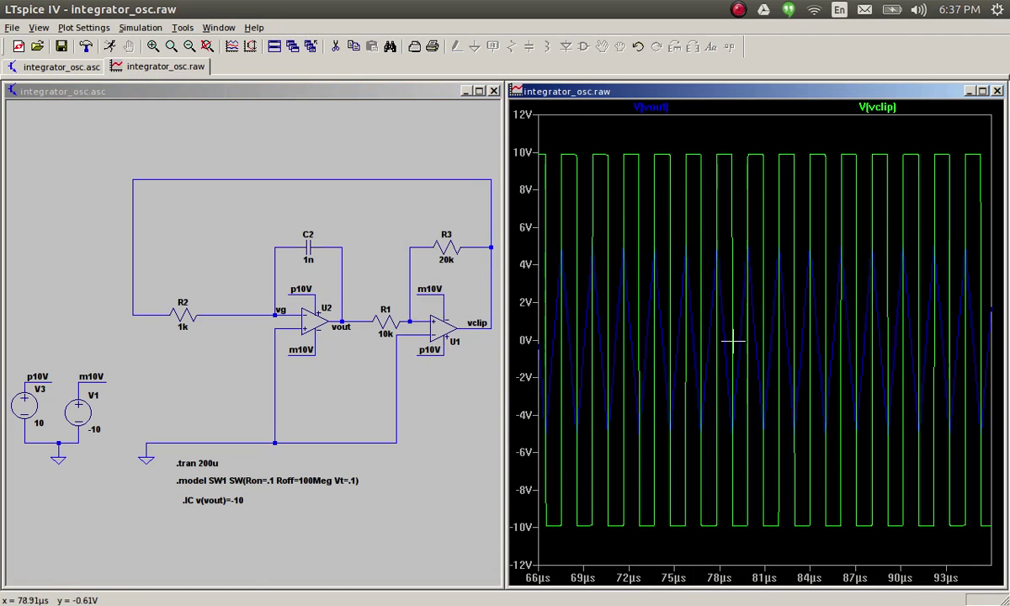
{"action": "left_click_drag", "start_coordinate": [669, 150], "coordinate": [823, 560]}
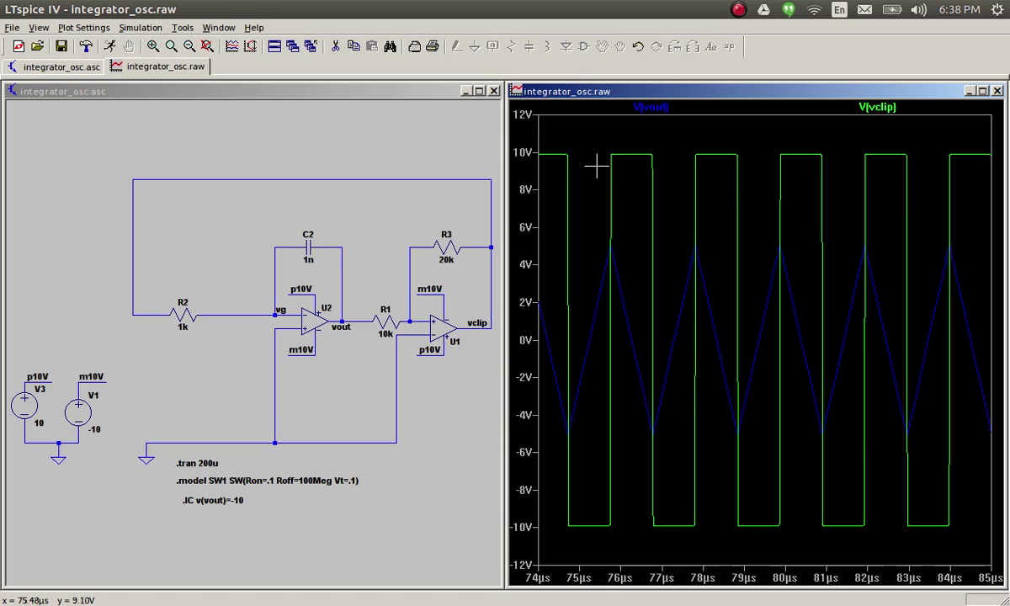
{"action": "left_click_drag", "start_coordinate": [594, 153], "coordinate": [804, 505]}
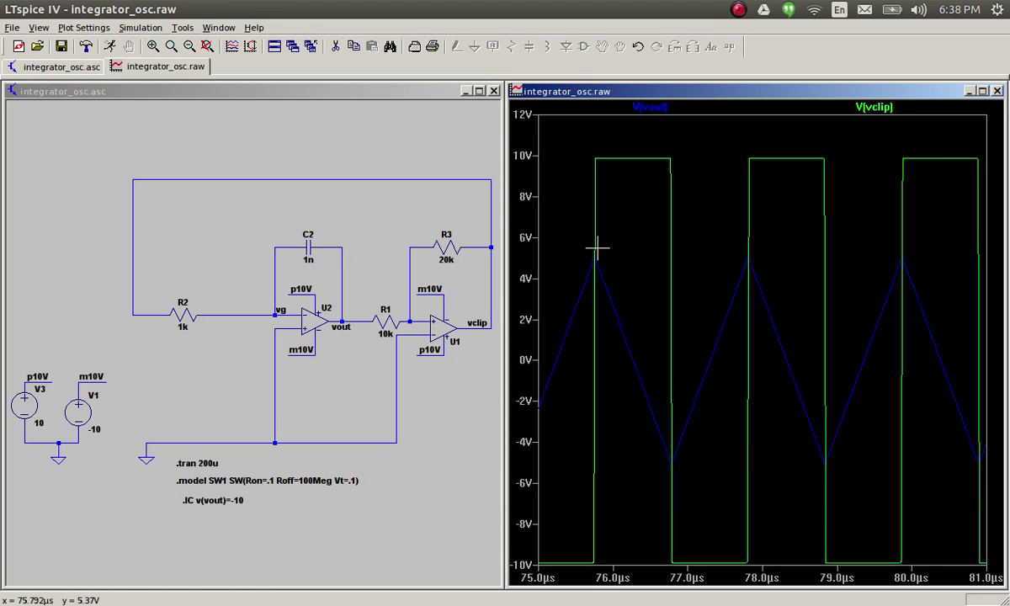
{"action": "left_click_drag", "start_coordinate": [573, 227], "coordinate": [794, 462]}
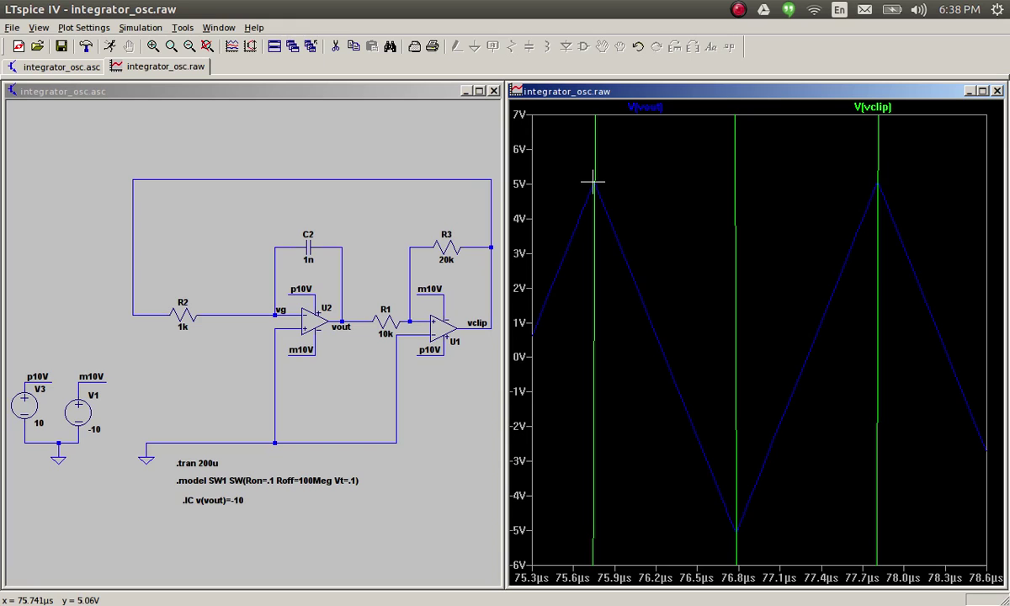
{"action": "right_click", "coordinate": [610, 202]}
{"action": "left_click", "coordinate": [673, 238]}
{"action": "left_click_drag", "start_coordinate": [679, 149], "coordinate": [731, 539]}
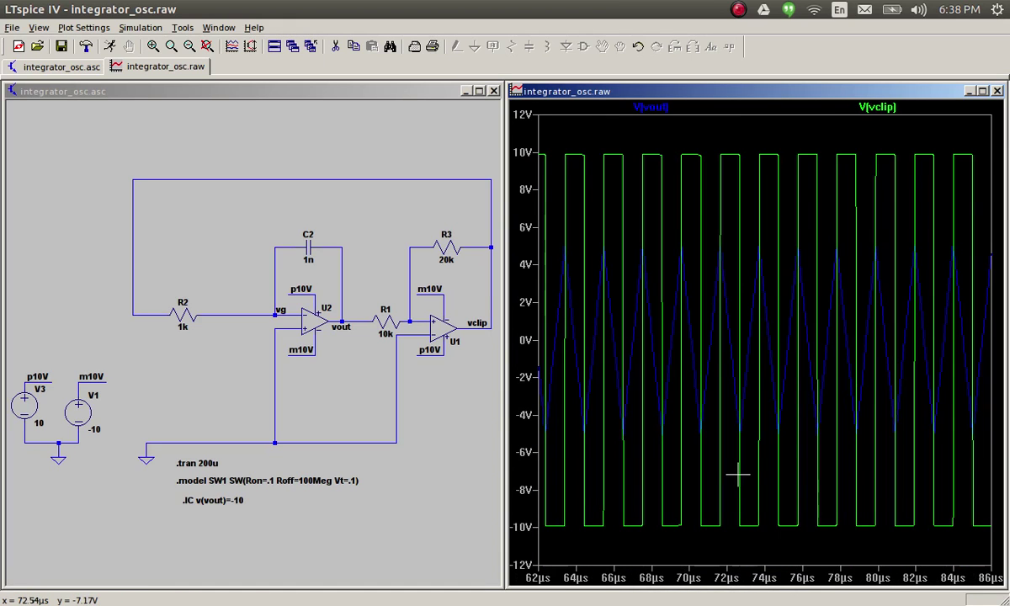
{"action": "left_click", "coordinate": [242, 465]}
Step: Shorten the transient directive from .tran 200u to .tran 20u and re-simulate
{"action": "right_click", "coordinate": [198, 463]}
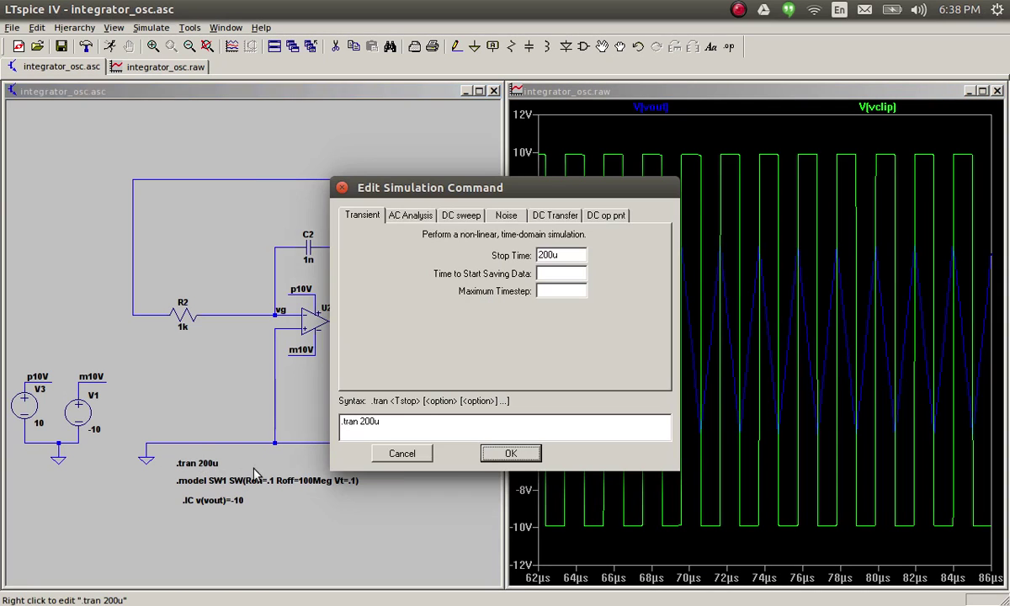
{"action": "left_click", "coordinate": [371, 422]}
{"action": "key", "text": "BackSpace"}
{"action": "key", "text": "Return"}
{"action": "left_click", "coordinate": [109, 48]}
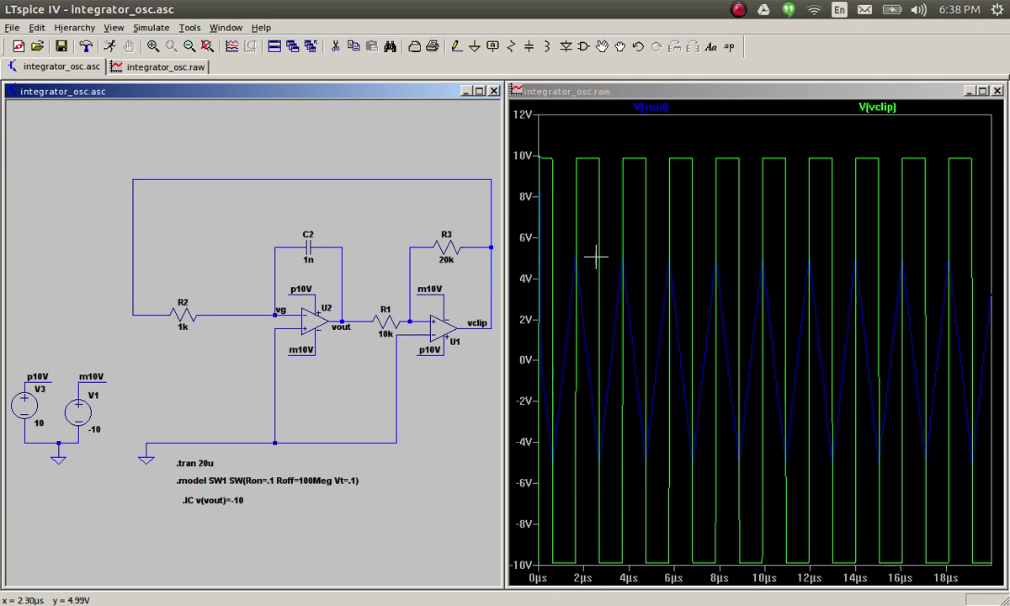
Step: Set R3 to 15k and re-run the simulation
{"action": "right_click", "coordinate": [455, 244]}
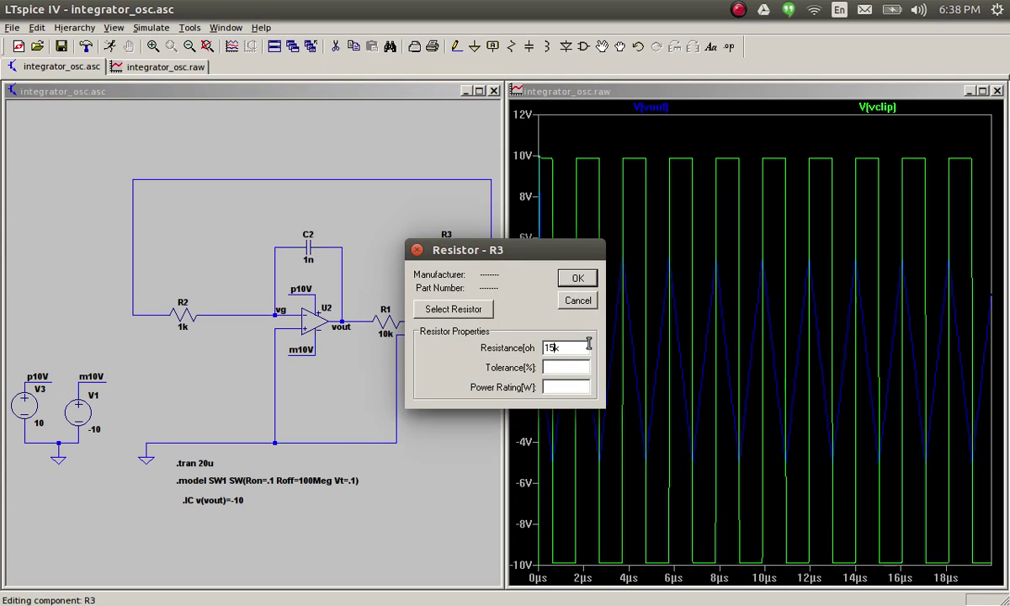
{"action": "key", "text": "Return"}
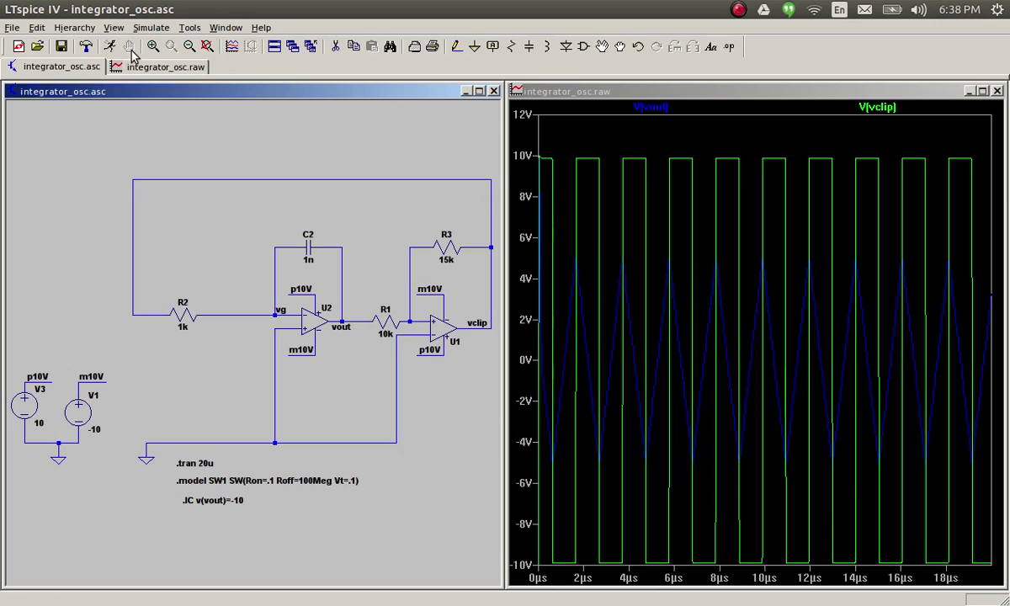
{"action": "left_click", "coordinate": [113, 46]}
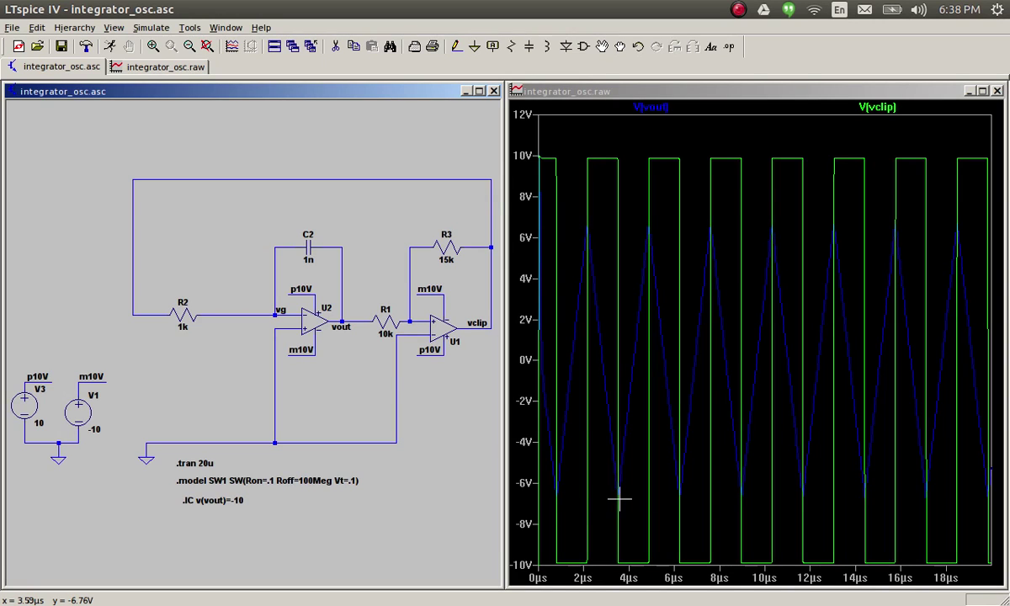
Step: Return R3 to 10k, verify its value, and attach a cursor to V(vout)
{"action": "right_click", "coordinate": [446, 248]}
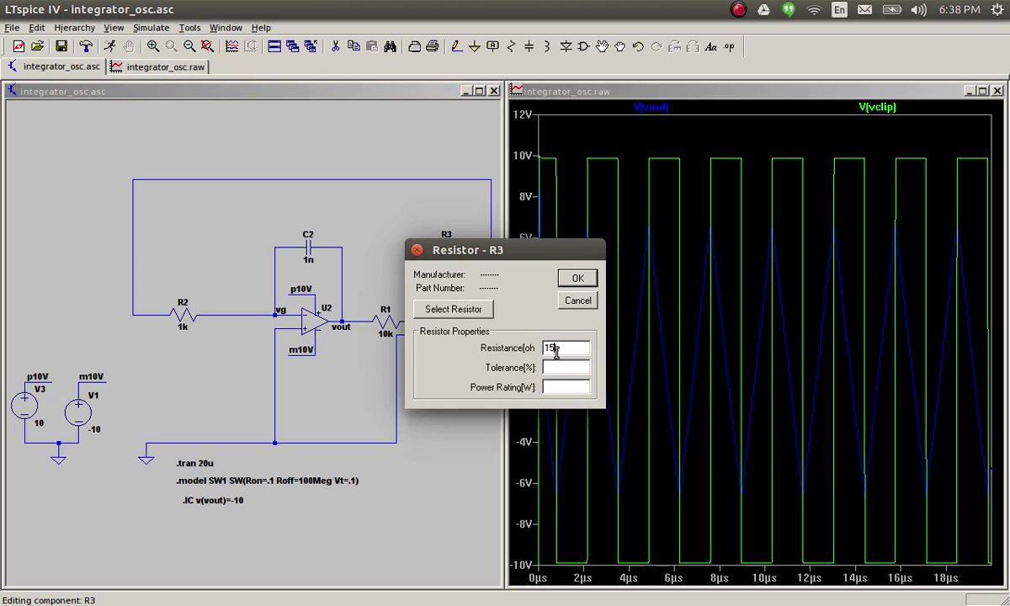
{"action": "key", "text": "Return"}
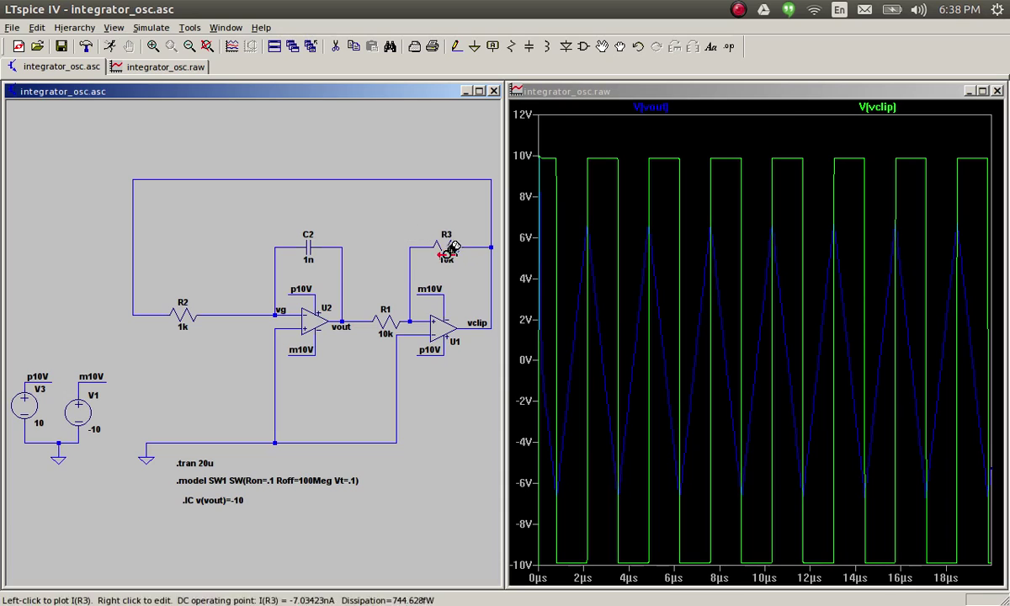
{"action": "right_click", "coordinate": [446, 247]}
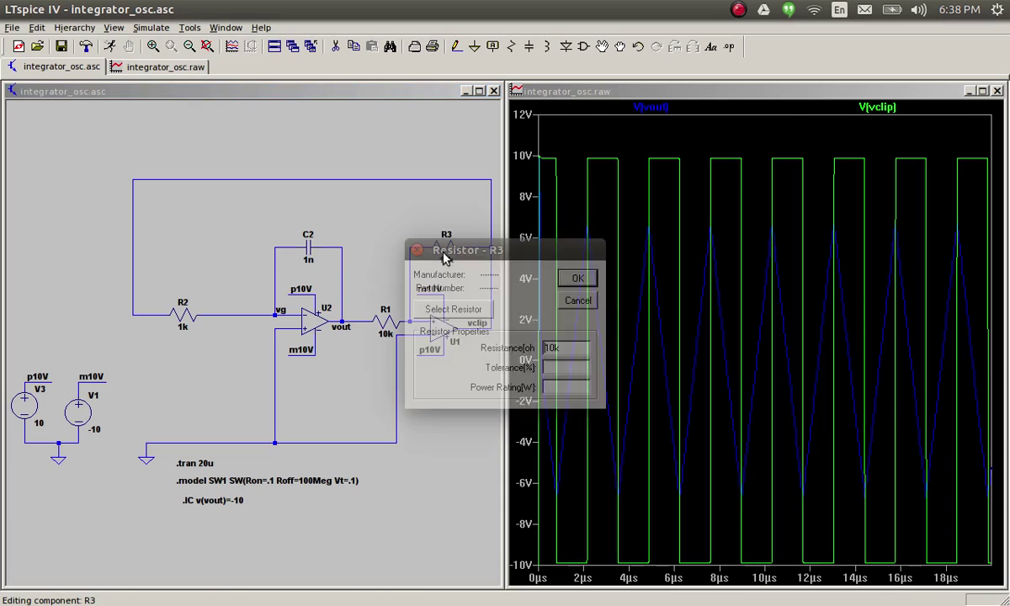
{"action": "left_click", "coordinate": [579, 301]}
{"action": "left_click", "coordinate": [663, 111]}
Step: Reposition the cursor readout showing 2.71777µs and 367.949KHz beside the plot
{"action": "left_click_drag", "start_coordinate": [637, 313], "coordinate": [394, 118]}
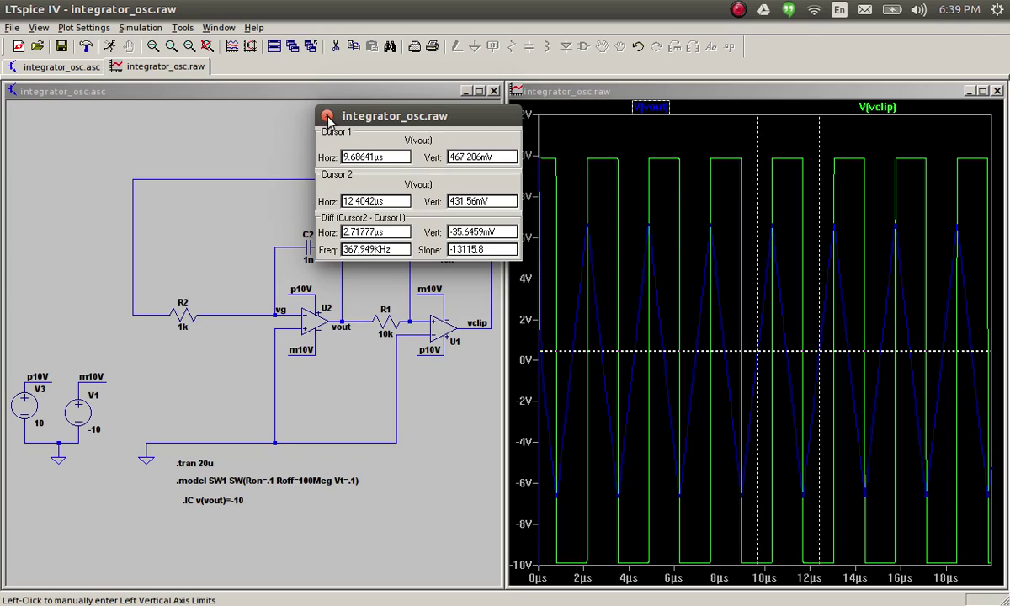
{"action": "left_click_drag", "start_coordinate": [372, 118], "coordinate": [552, 126]}
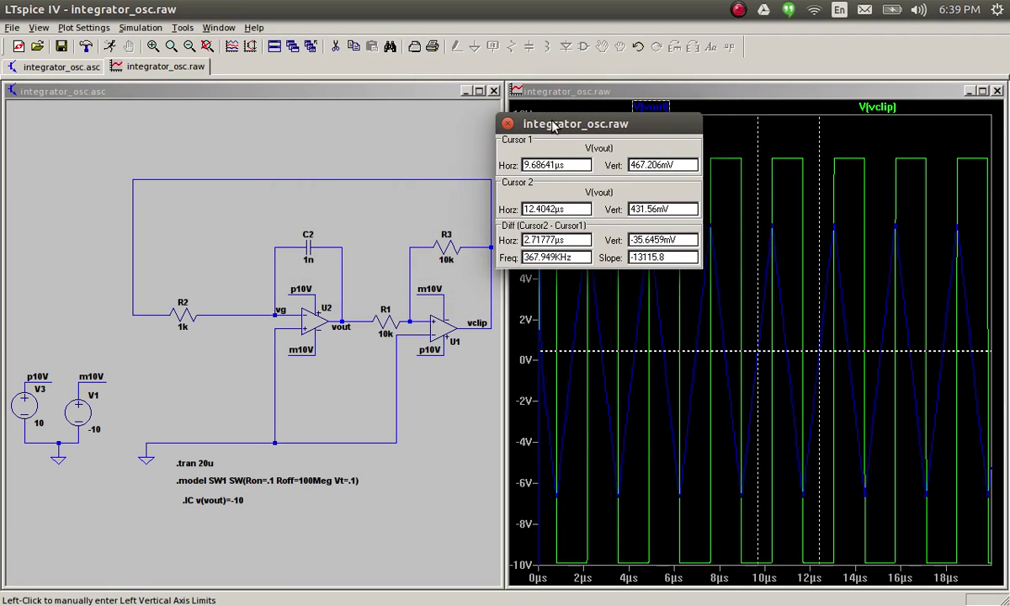
Step: Change R3 to 15k and re-run the oscillator simulation
{"action": "right_click", "coordinate": [452, 246]}
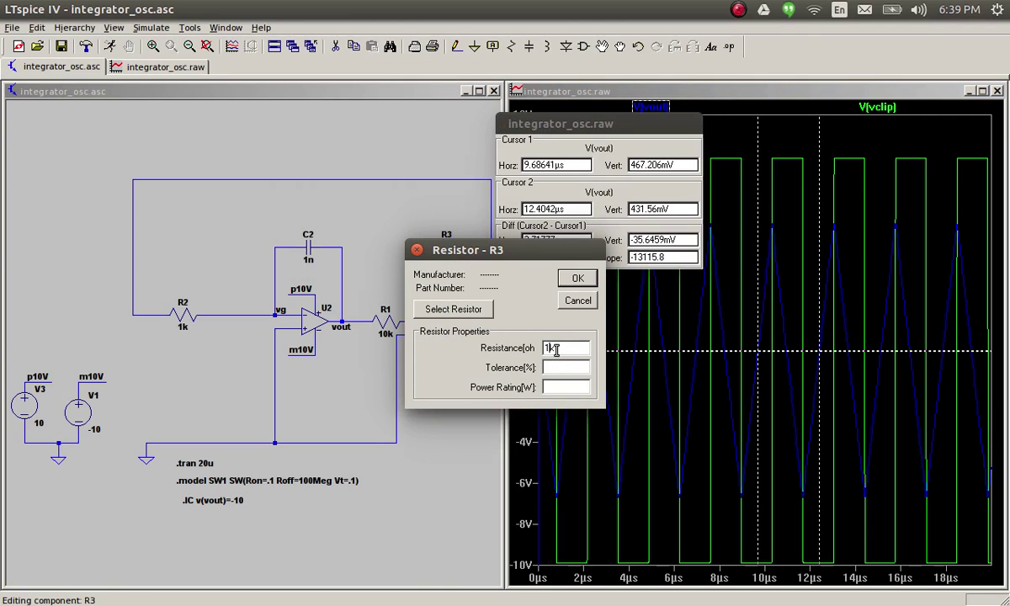
{"action": "key", "text": "Return"}
{"action": "left_click", "coordinate": [108, 47]}
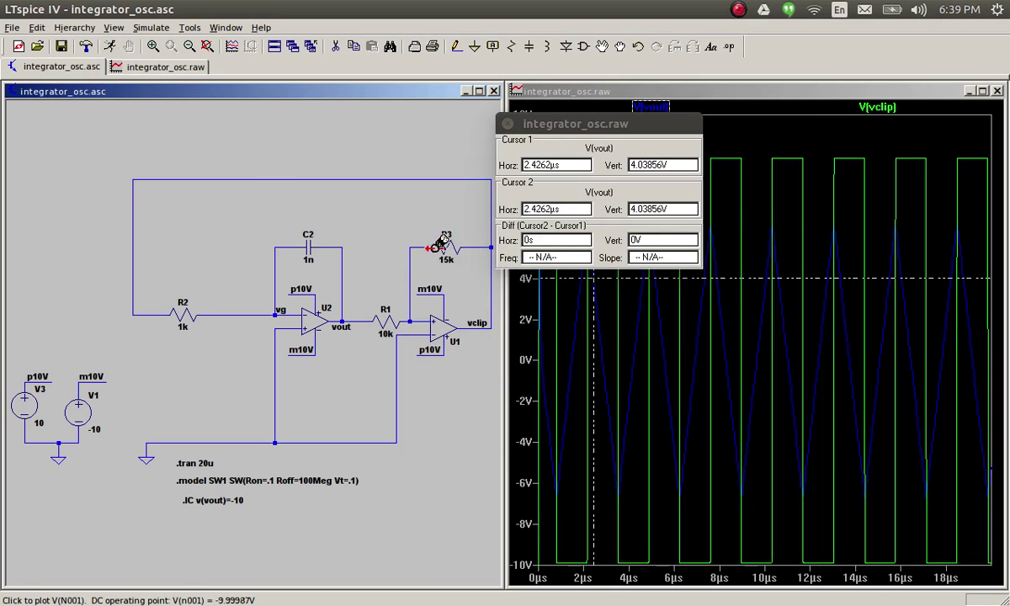
Step: Set R3 to 20k and re-run the simulation to update the cursor readings
{"action": "right_click", "coordinate": [455, 246]}
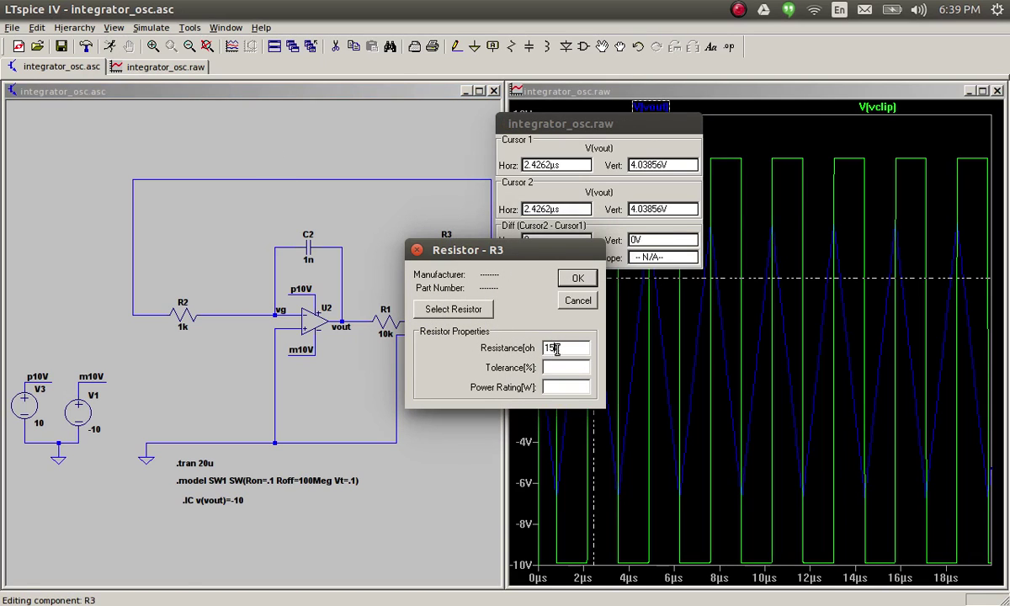
{"action": "key", "text": "Return"}
{"action": "left_click", "coordinate": [110, 47]}
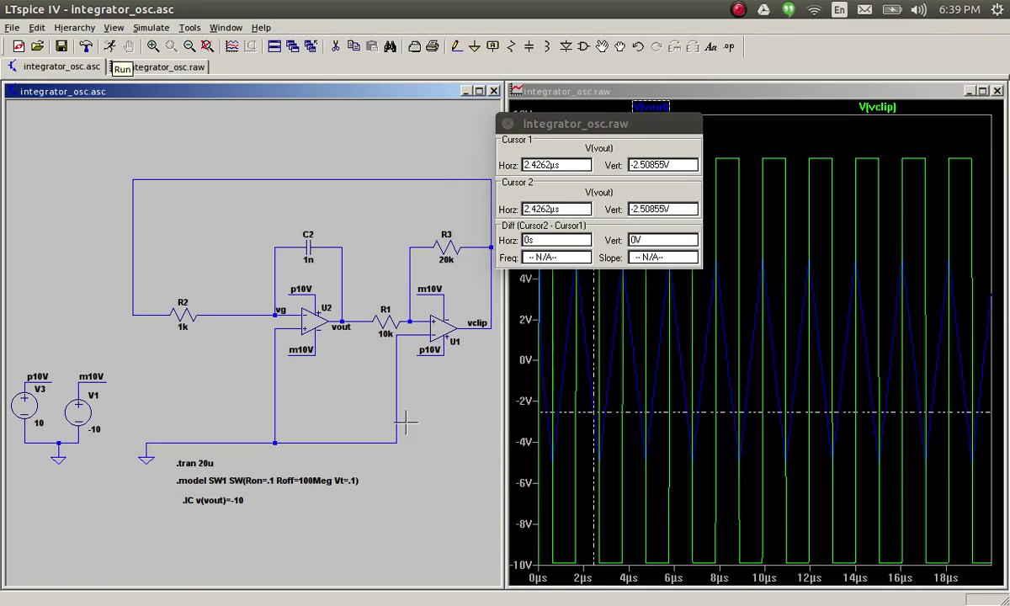
Step: Move the cursor readout window down, clear of the traces and schematic, to read the 2.05575µs period (486.441KHz)
{"action": "left_click_drag", "start_coordinate": [583, 124], "coordinate": [350, 245]}
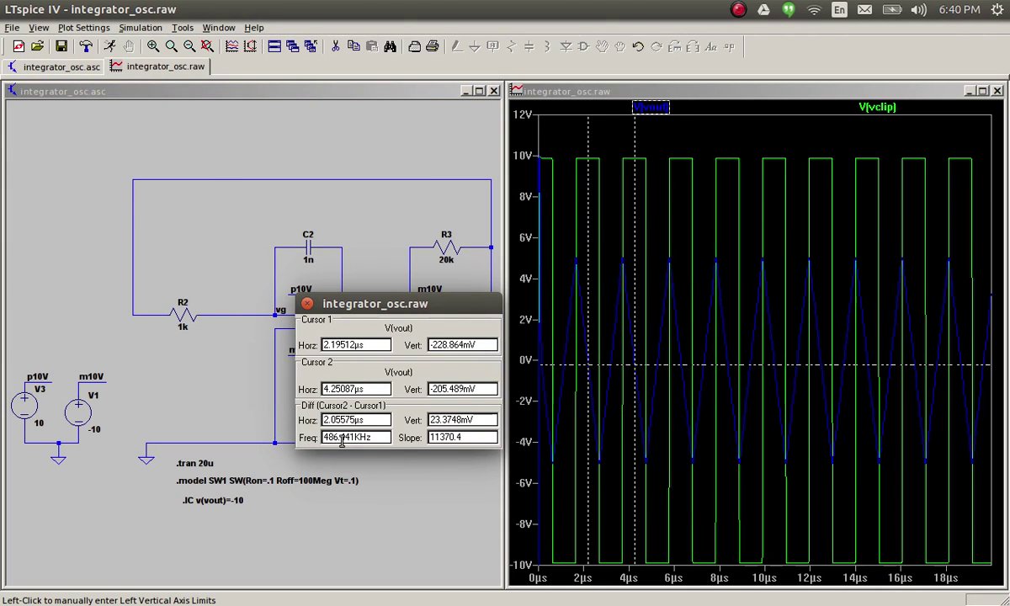
{"action": "left_click_drag", "start_coordinate": [391, 304], "coordinate": [374, 420]}
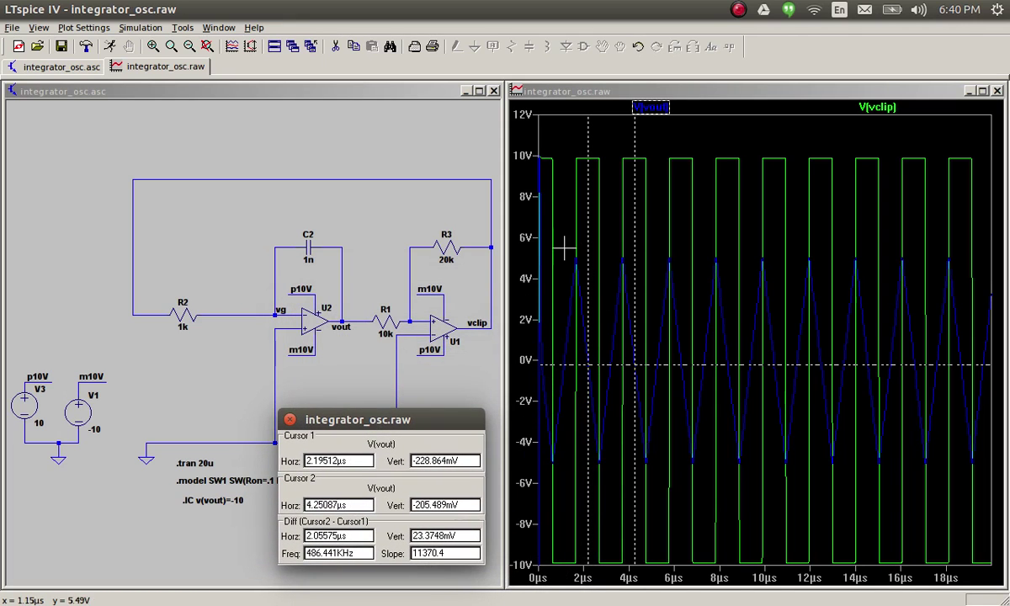